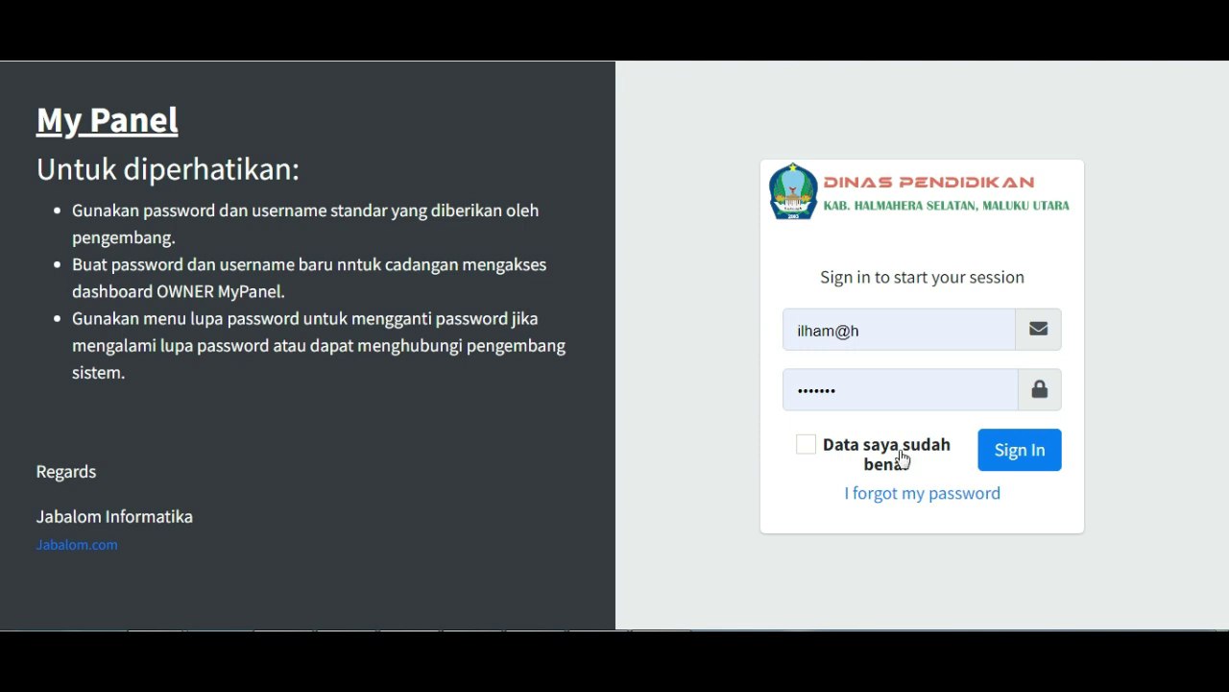
Step: Confirm that the login data is correct, sign in, and open the Tentang PPID list under E-PPID
click(852, 456)
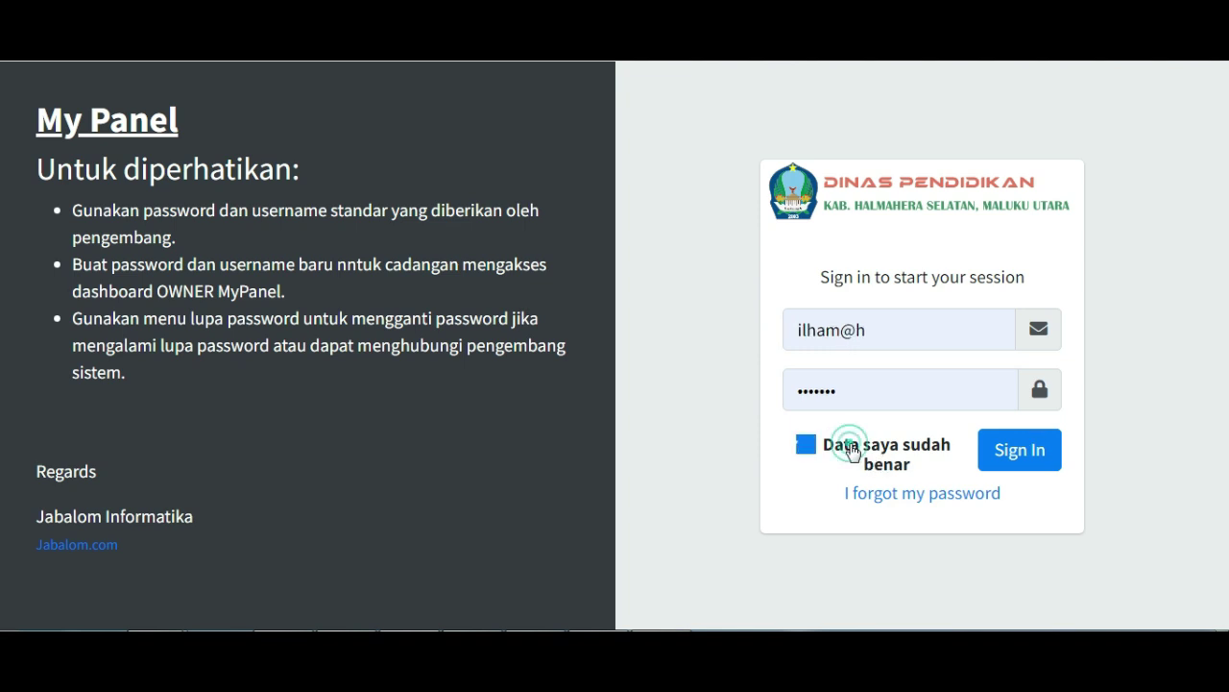
click(1024, 451)
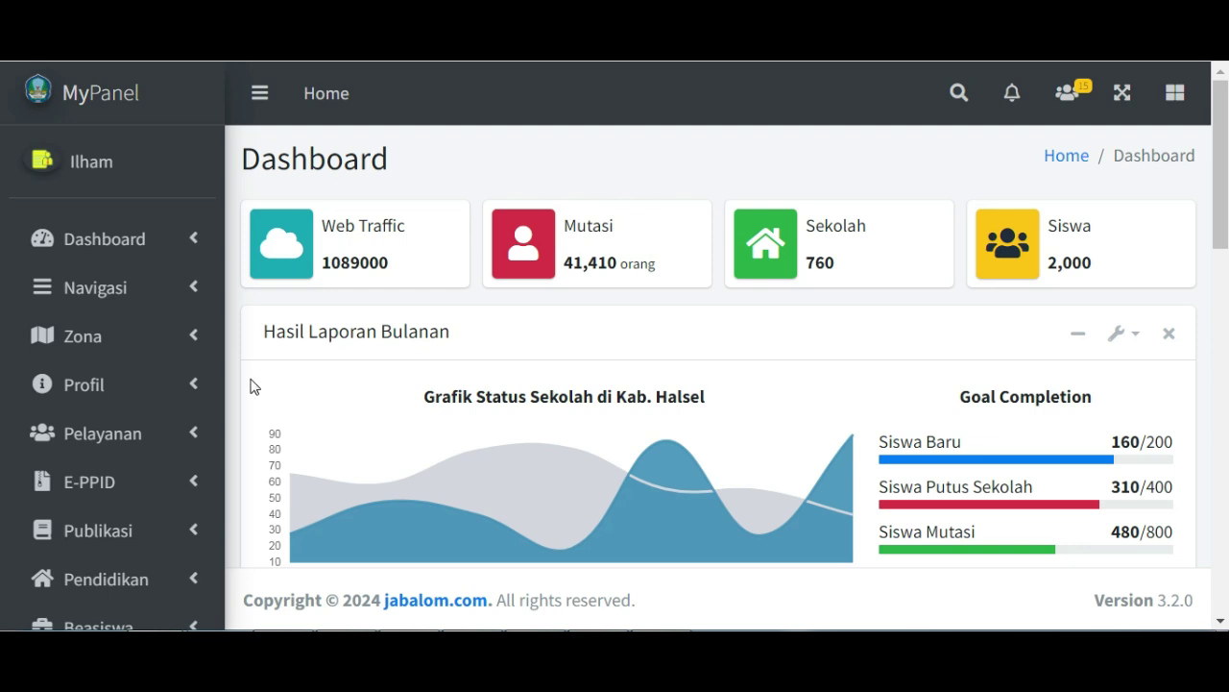
click(195, 482)
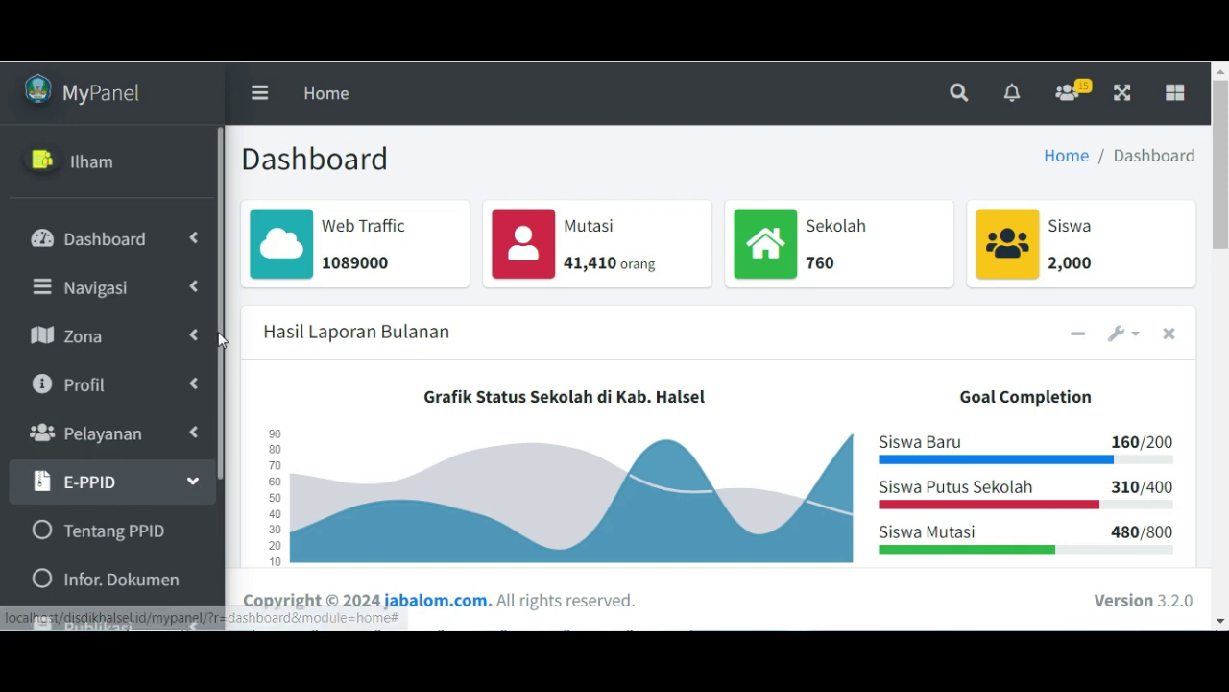
drag(218, 332, 224, 440)
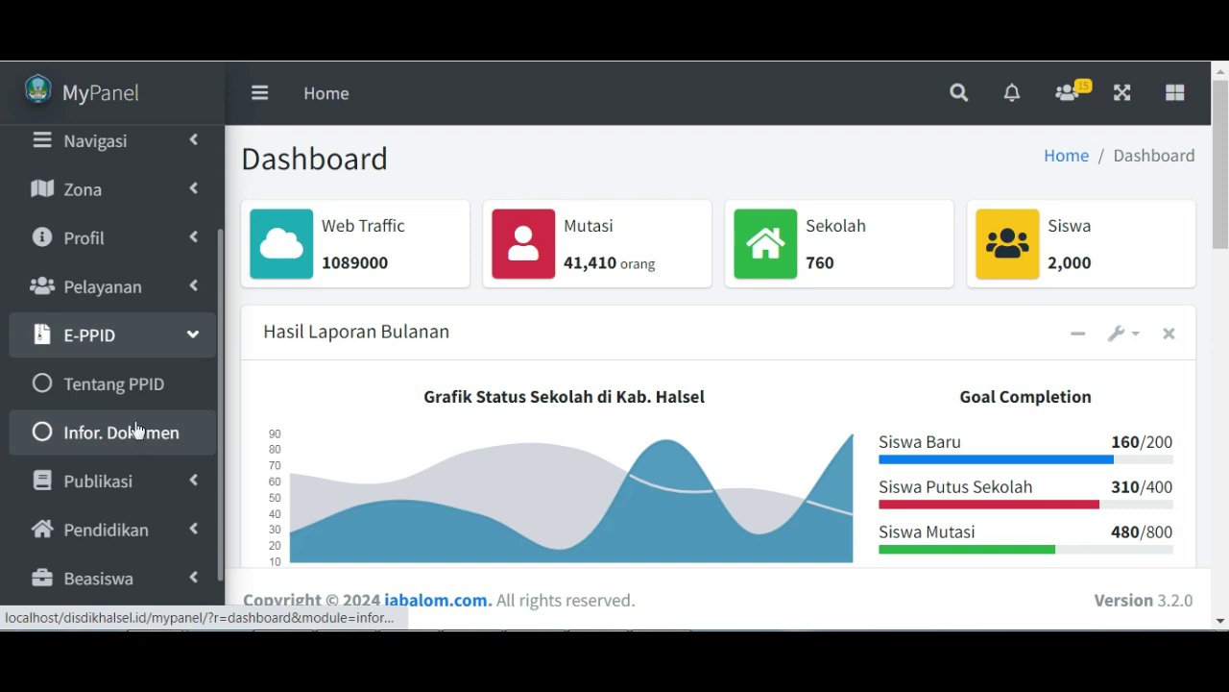
click(135, 393)
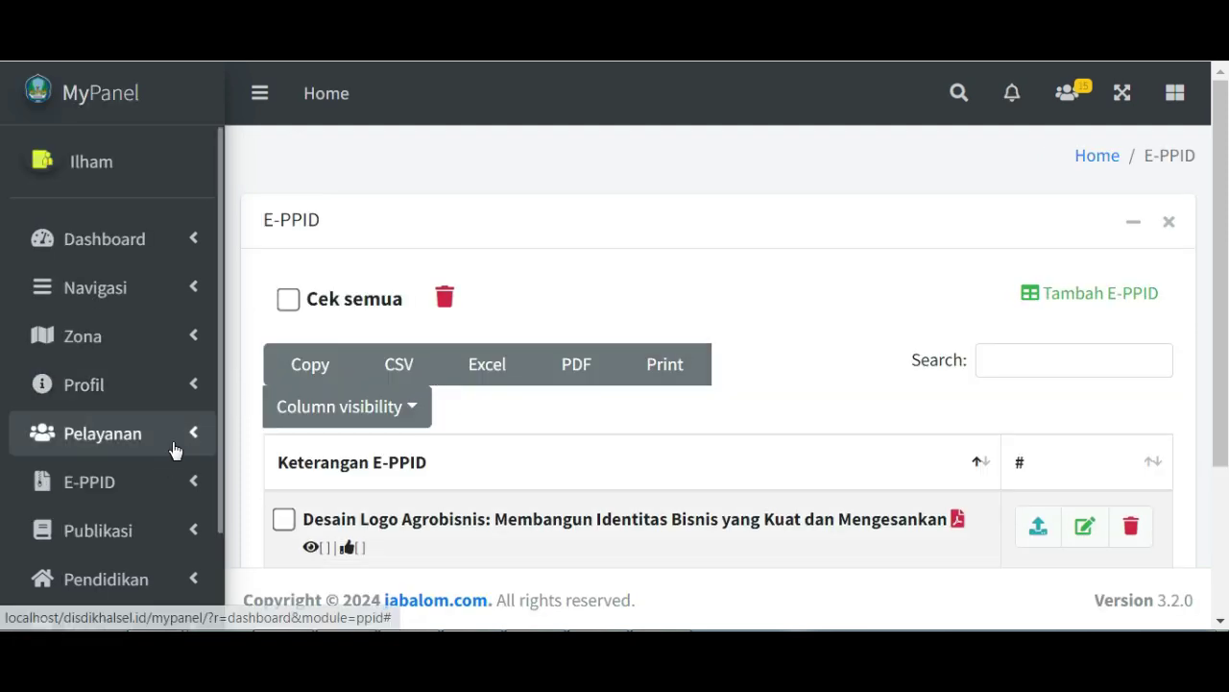
click(186, 480)
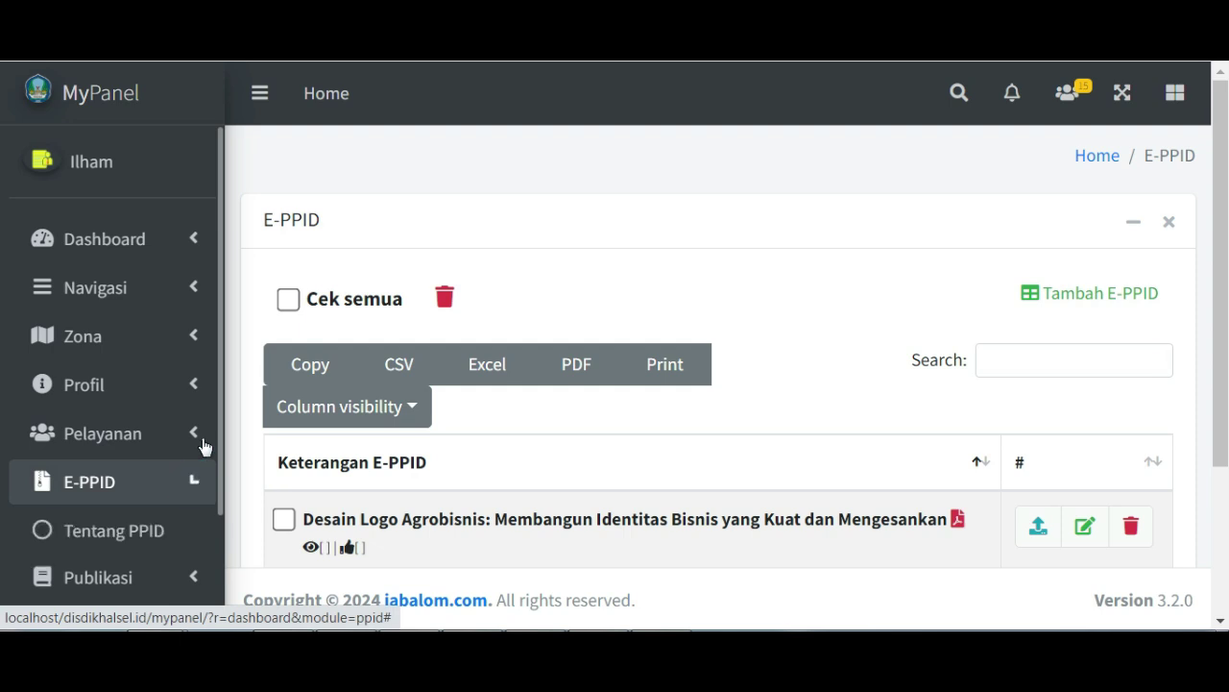
drag(217, 433, 217, 487)
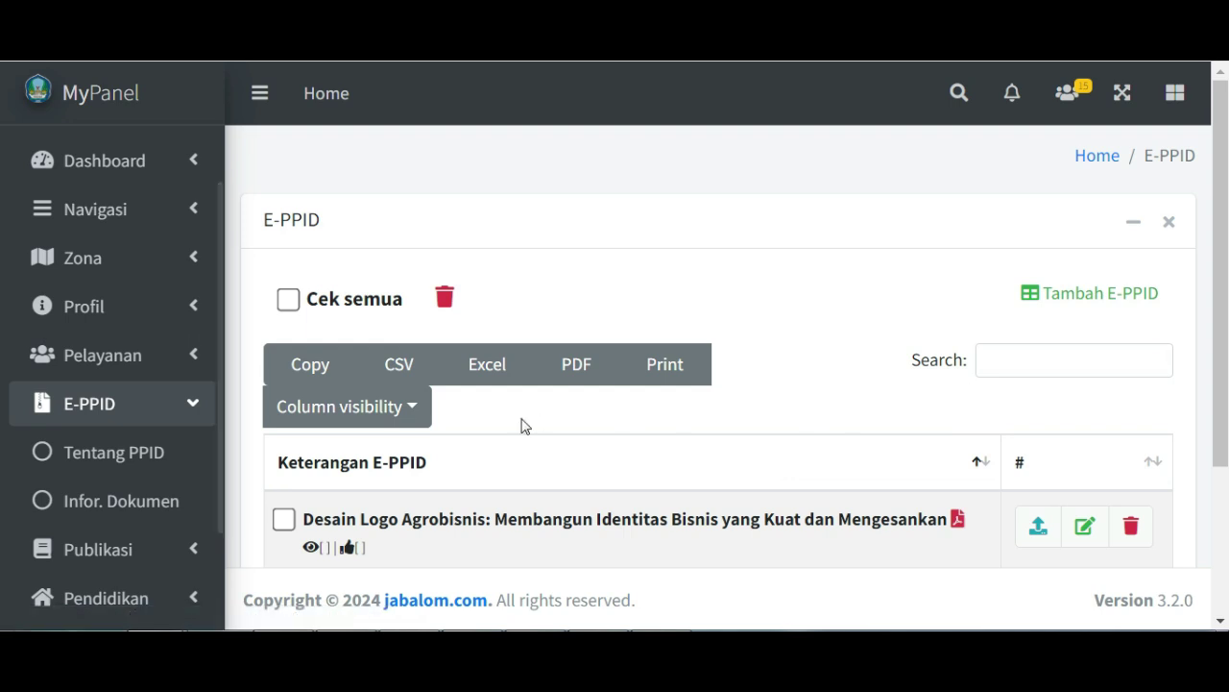
drag(1218, 275, 1225, 324)
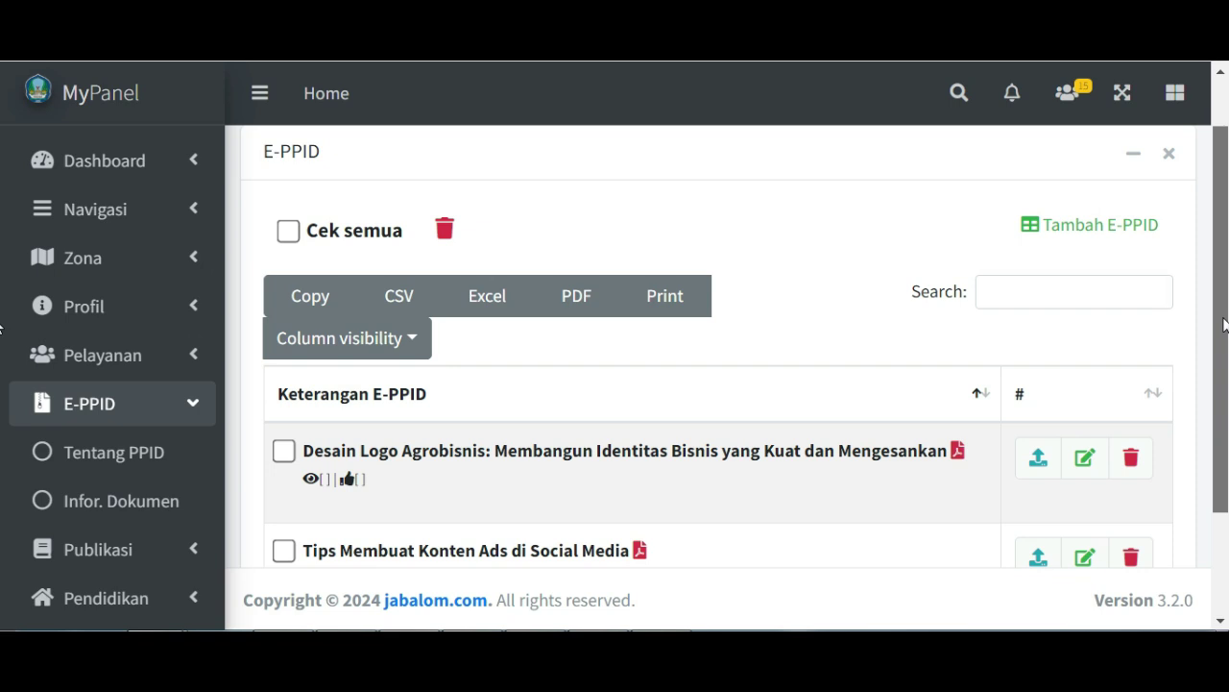
drag(1225, 325, 1224, 298)
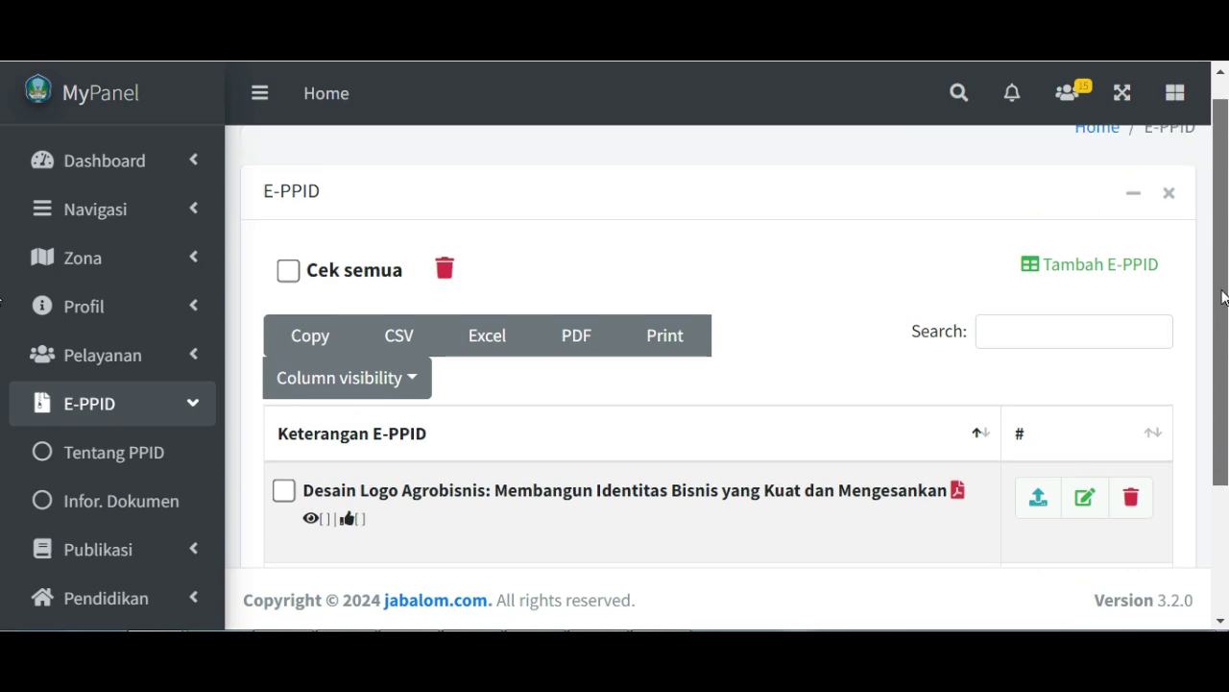
Step: Start a new E-PPID entry with Navigasi set to EPPID and Kategori set to Tentang PPID
click(1074, 274)
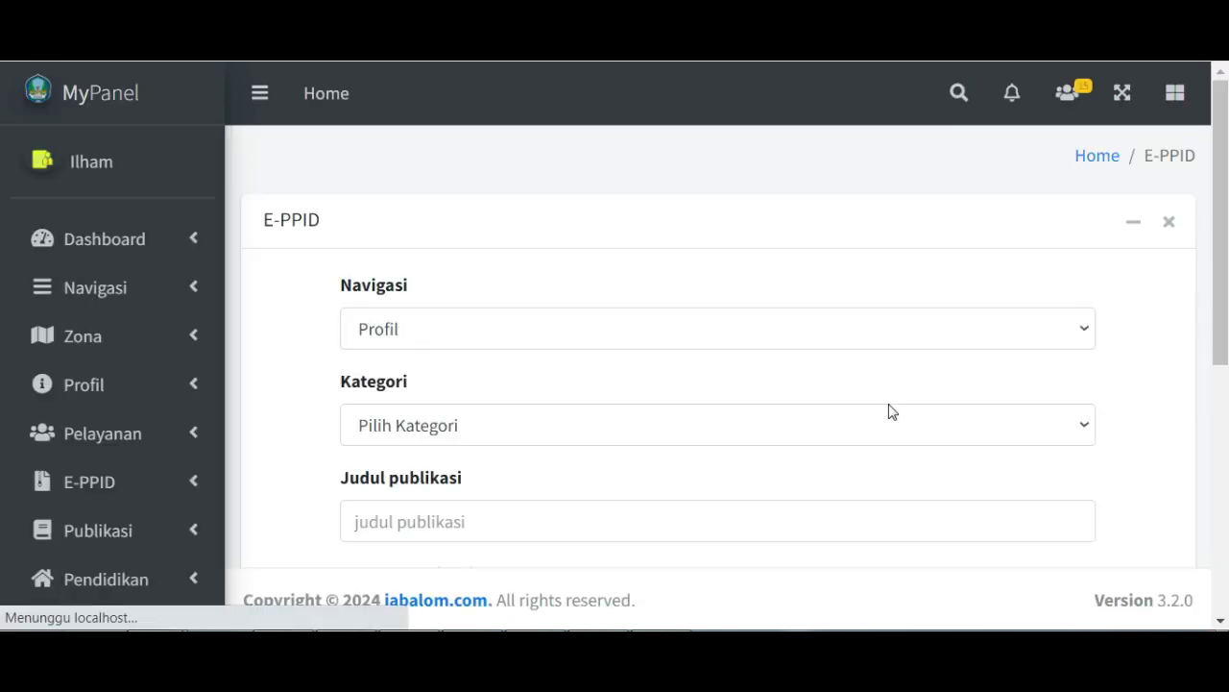
drag(1228, 264, 1226, 301)
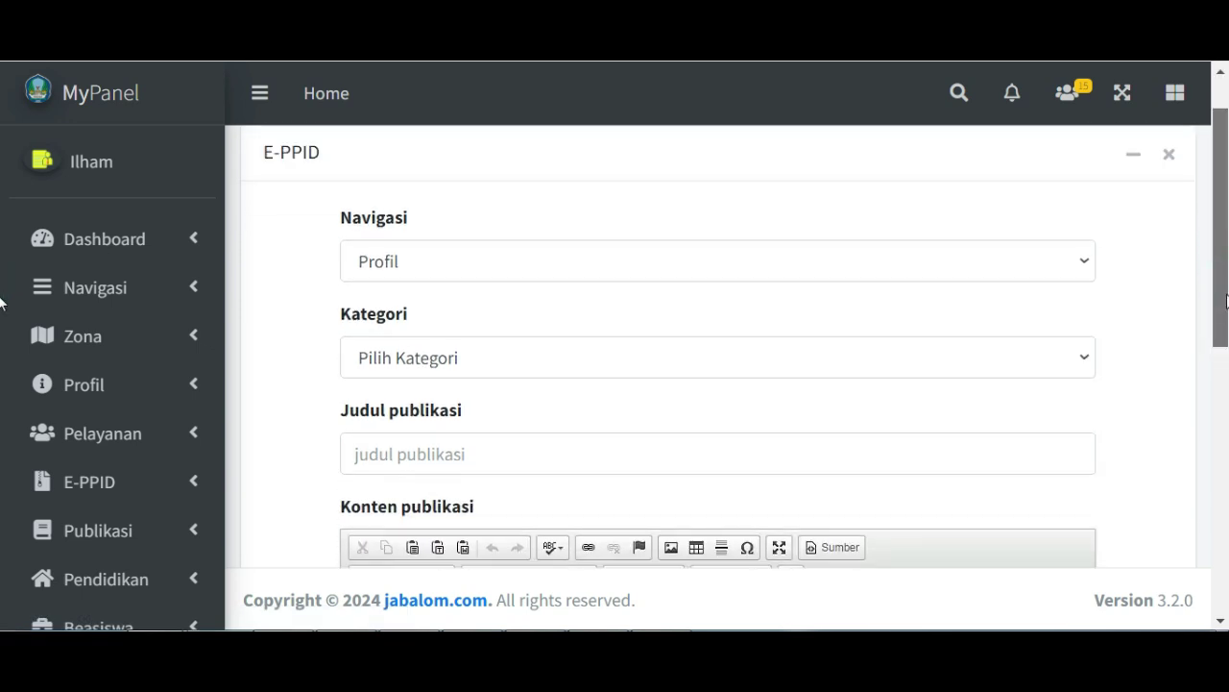
click(1055, 264)
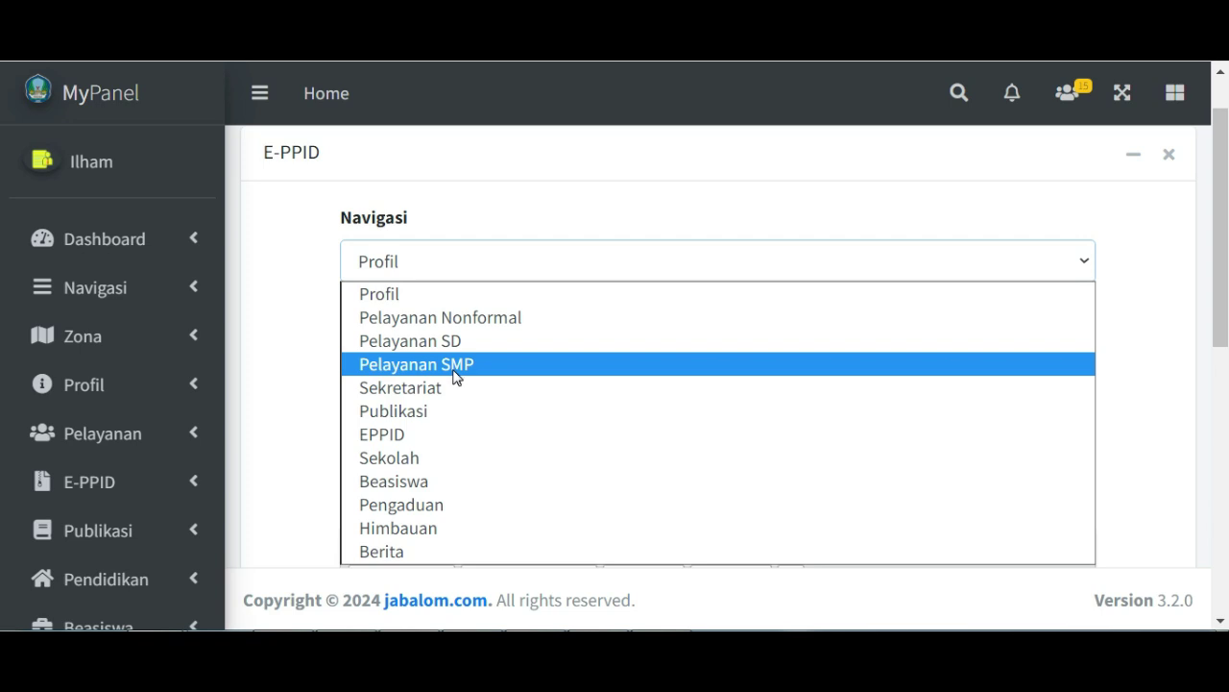
click(433, 443)
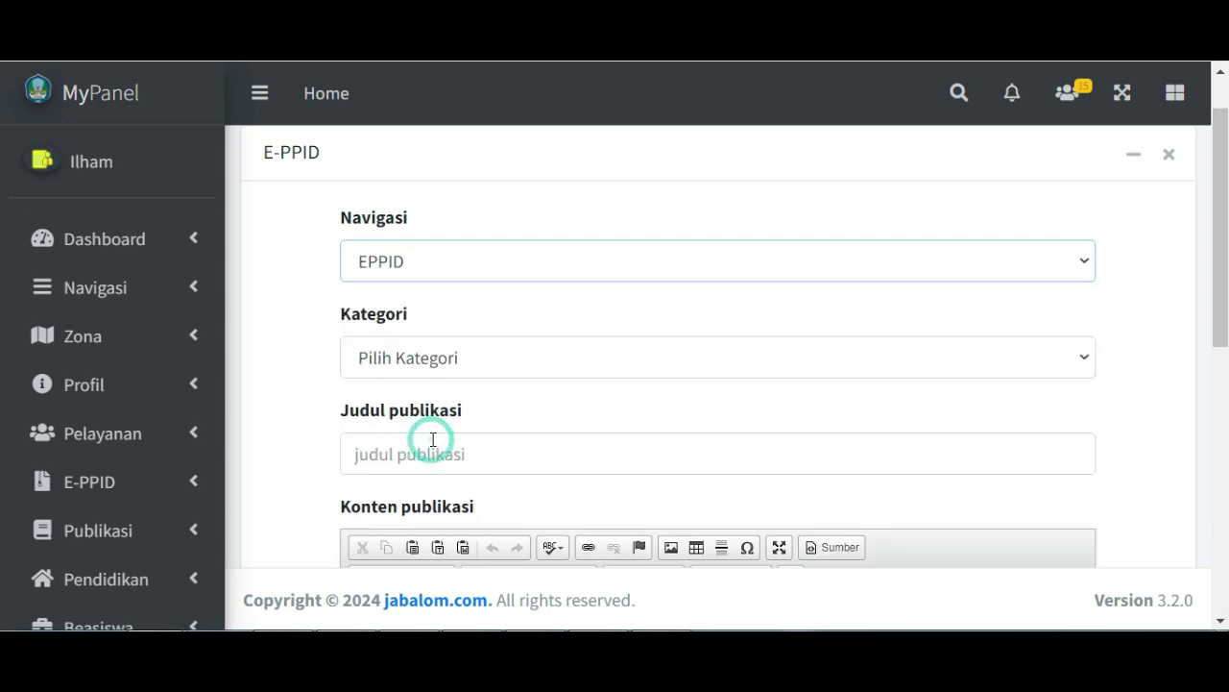
click(484, 360)
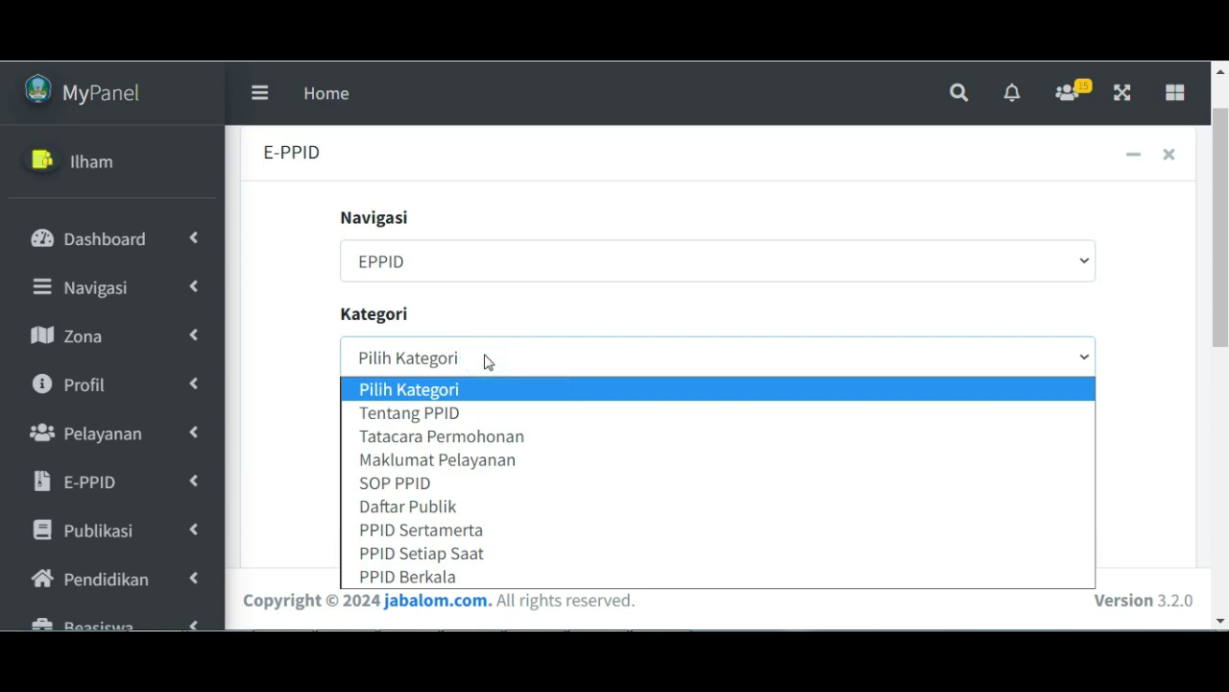
click(478, 413)
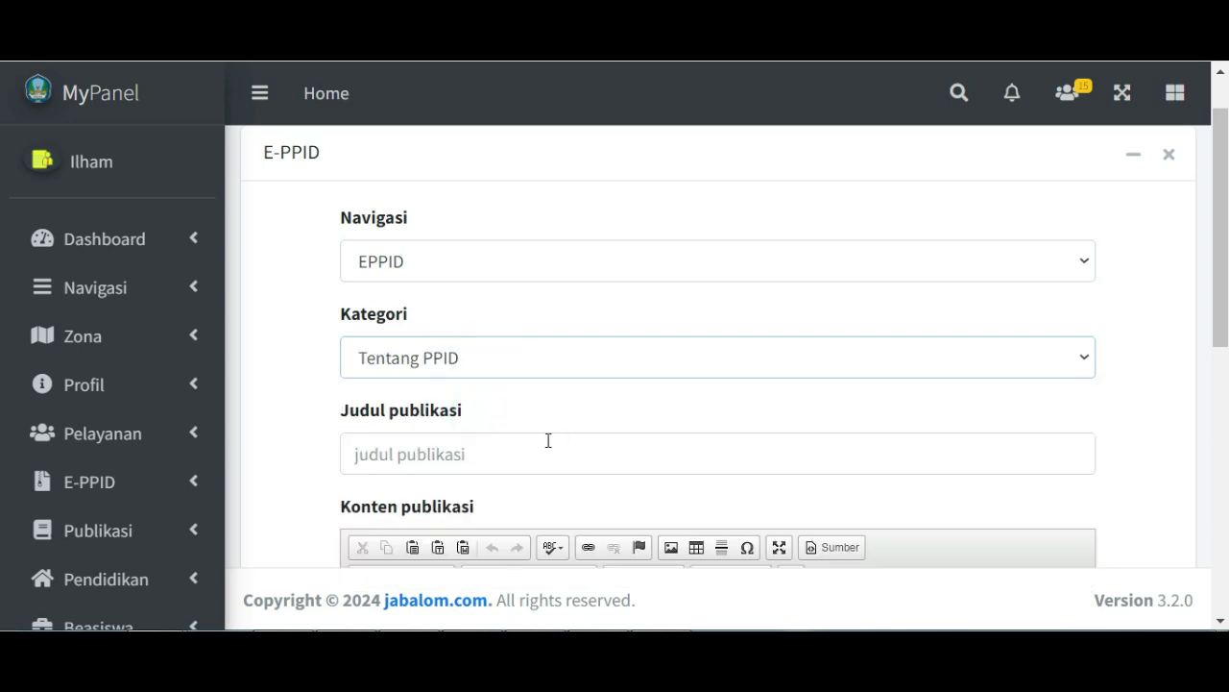
Step: Place the cursor in the empty Judul publikasi field of the new E-PPID entry
click(458, 452)
click(1154, 428)
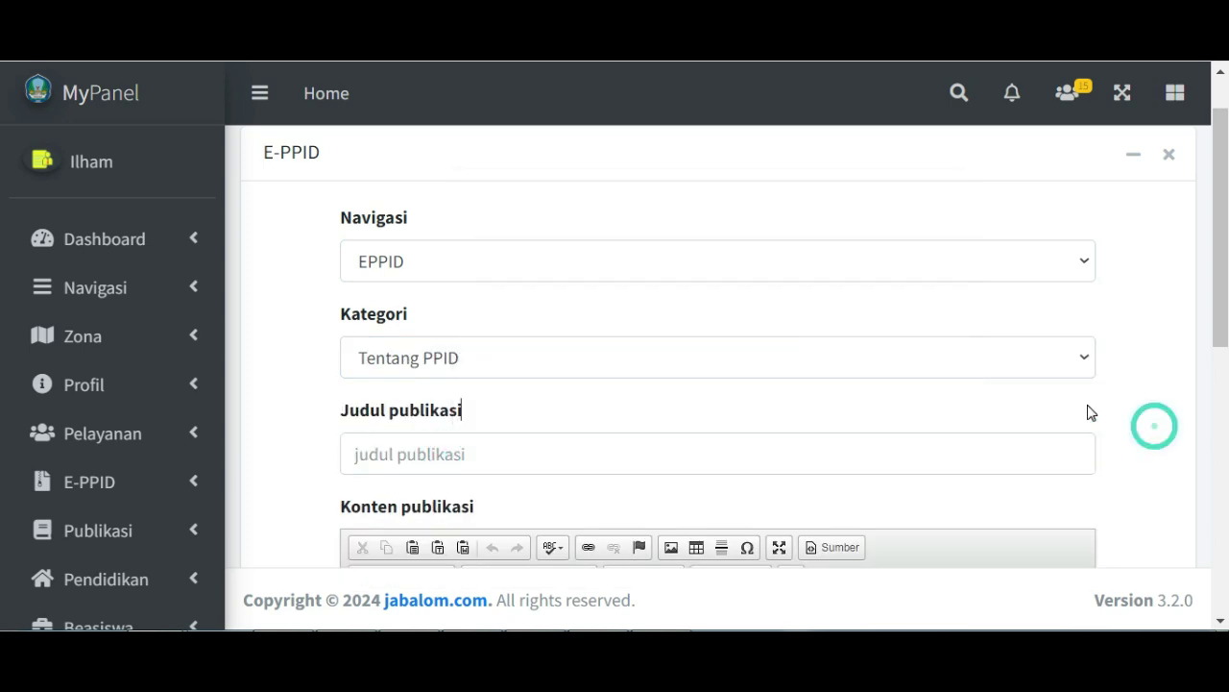
drag(1228, 278, 1228, 321)
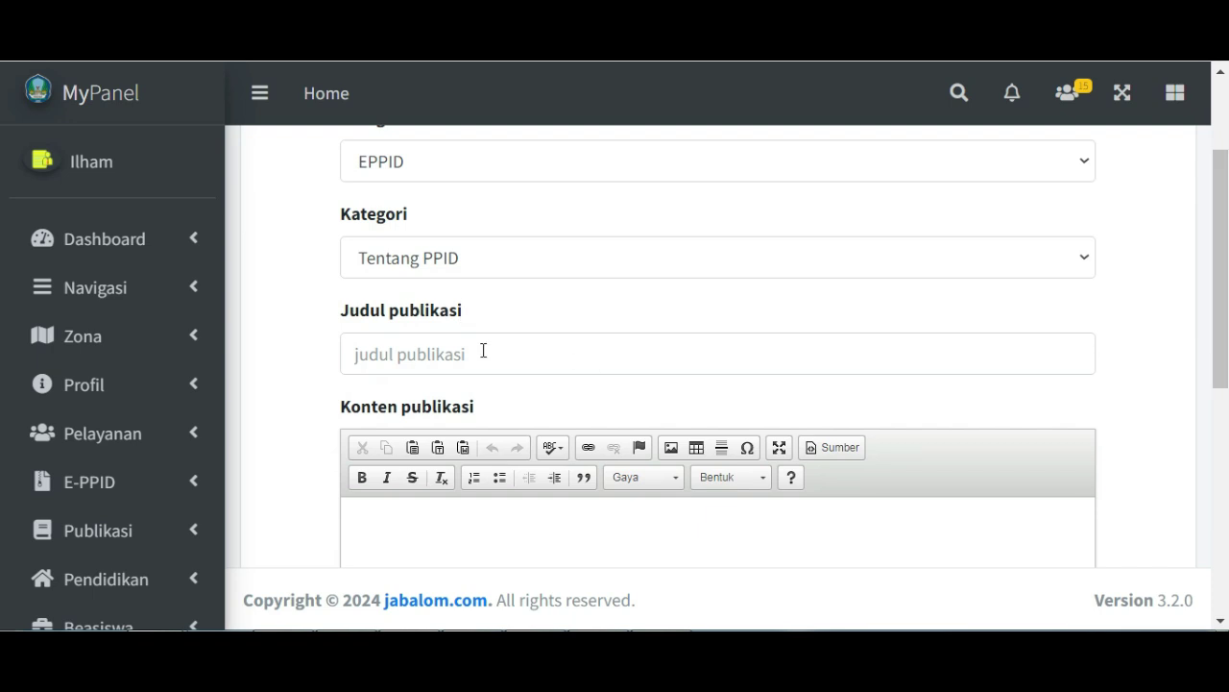
scroll(1216, 276, up, 3)
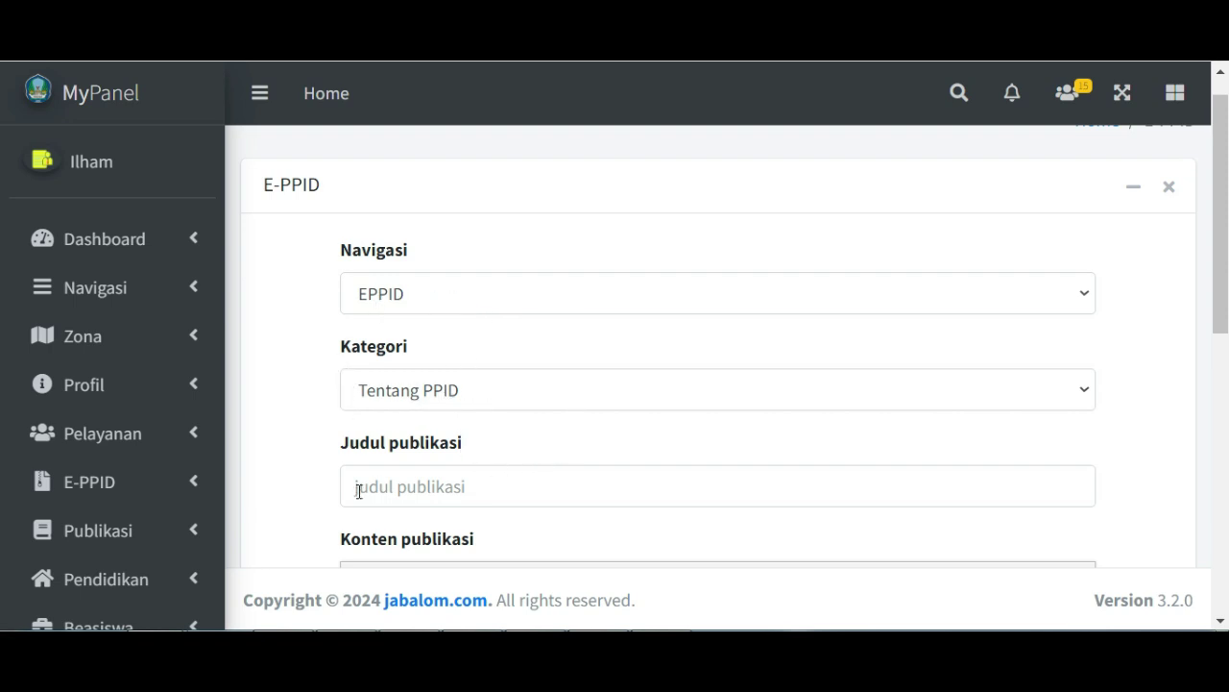
click(437, 486)
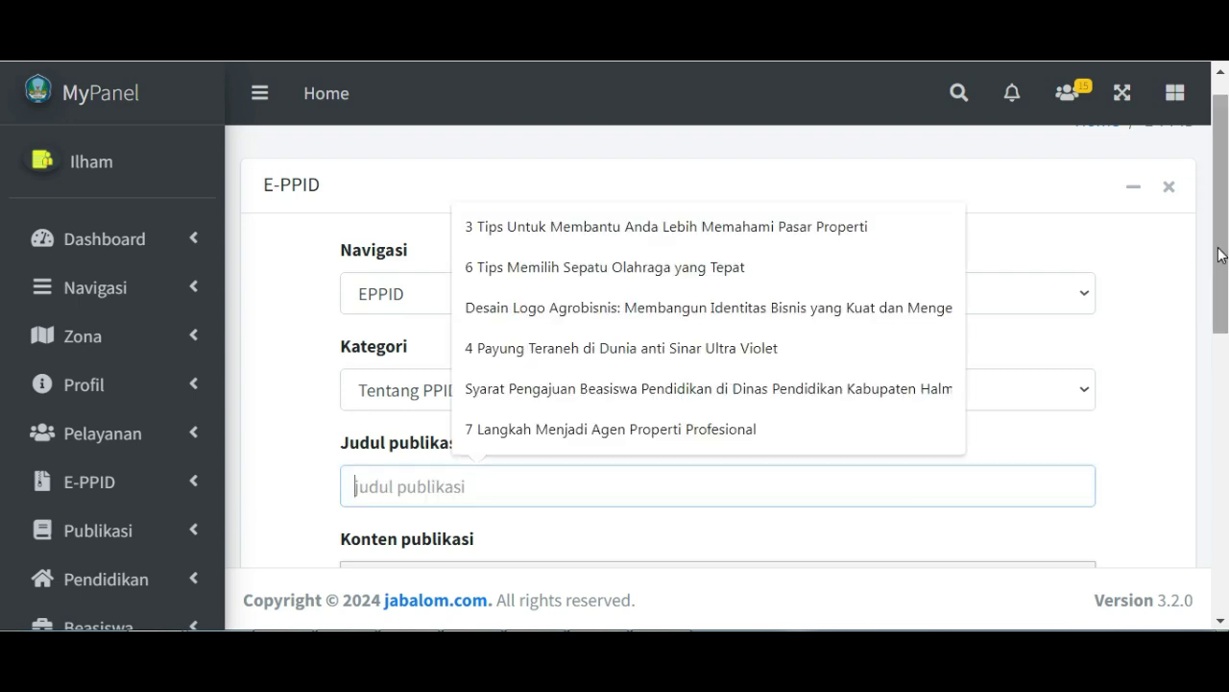
drag(1222, 255, 1217, 313)
click(472, 365)
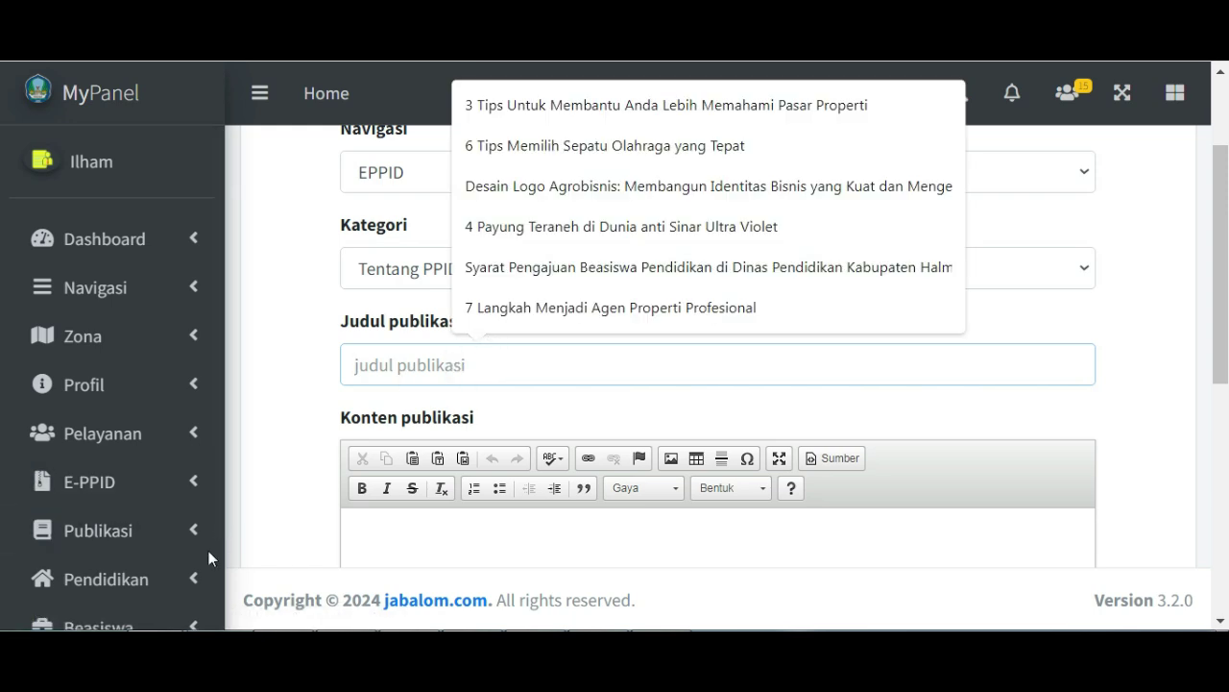
Step: Switch to Word, open the original tentang-PPID document from the recovered files, and dismiss Document Recovery
key(super)
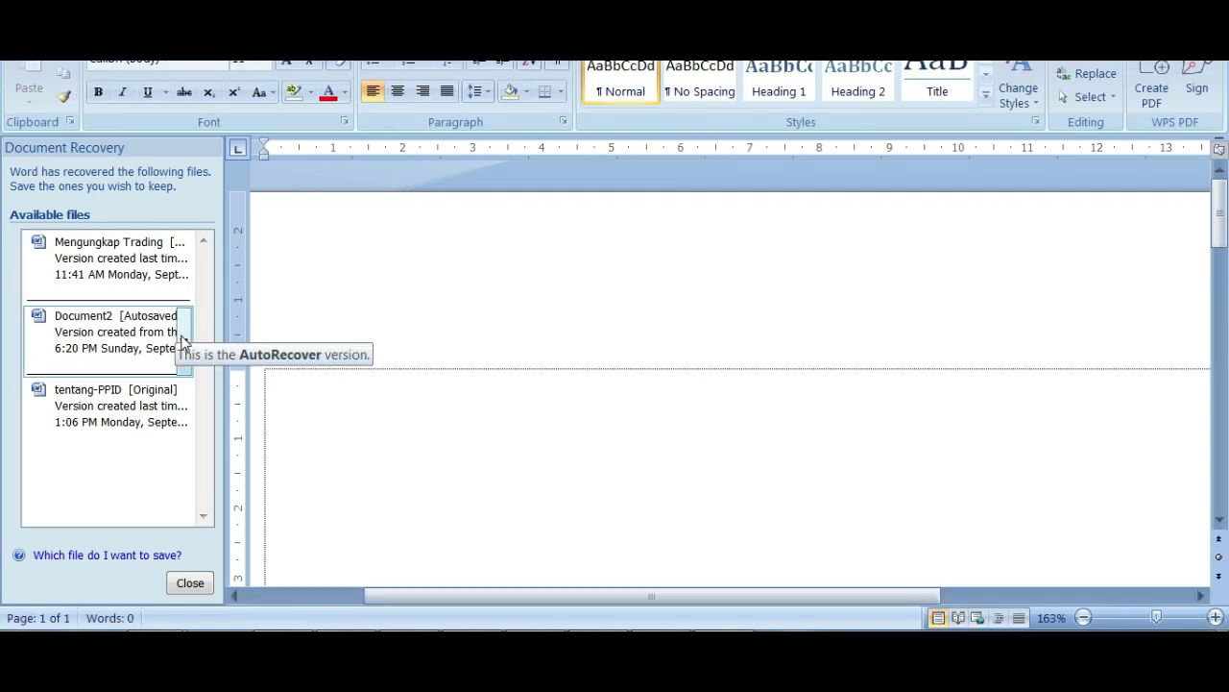
click(123, 409)
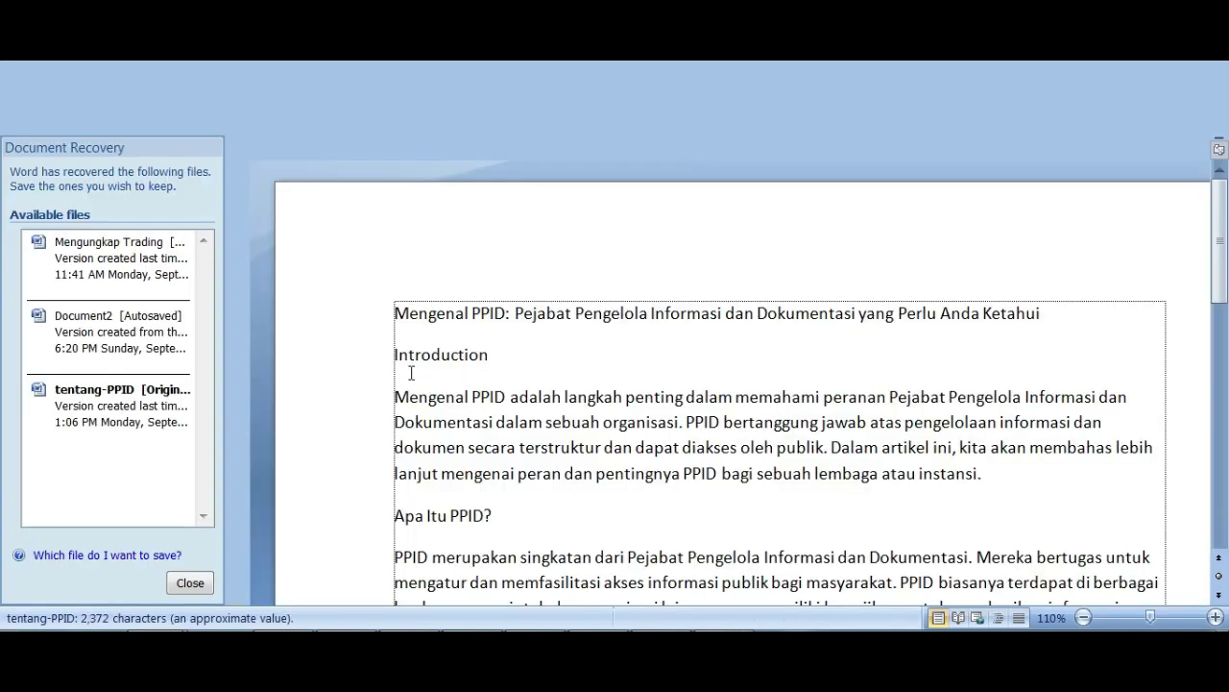
click(186, 583)
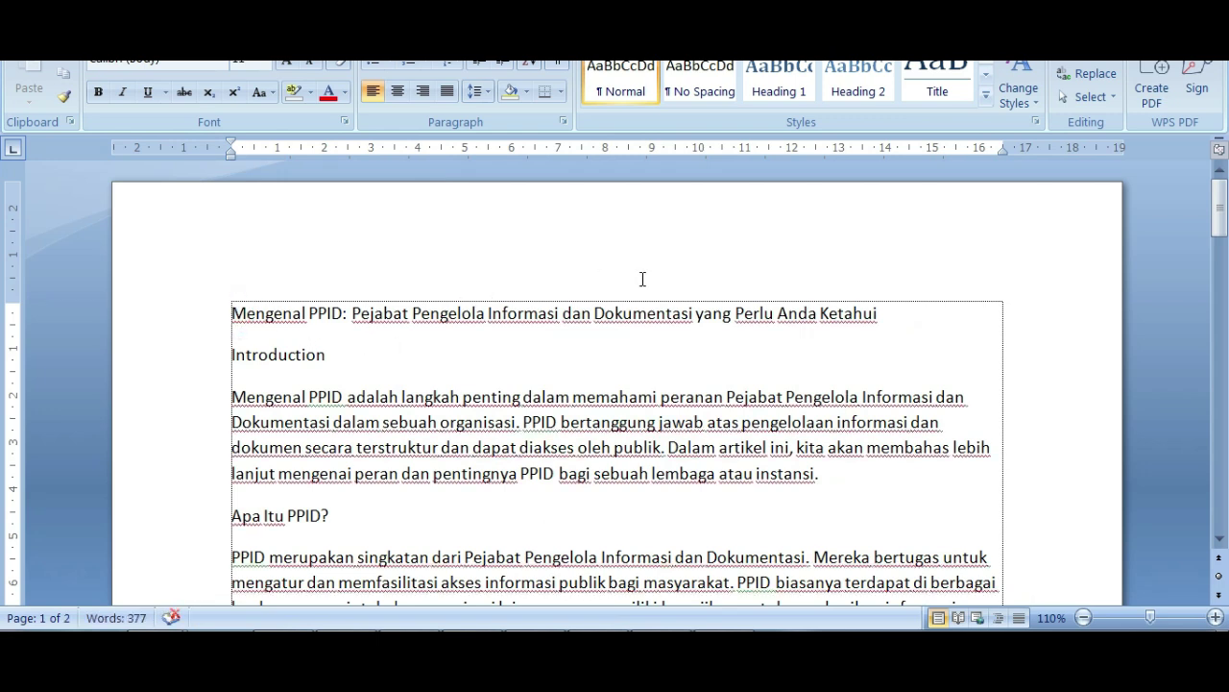
Step: Copy the title line "Mengenal PPID: Pejabat Pengelola Informasi dan Dokumentasi yang Perlu Anda Ketahui" from Word into the Judul publikasi field in MyPanel
shift+click(879, 317)
key(ctrl+c)
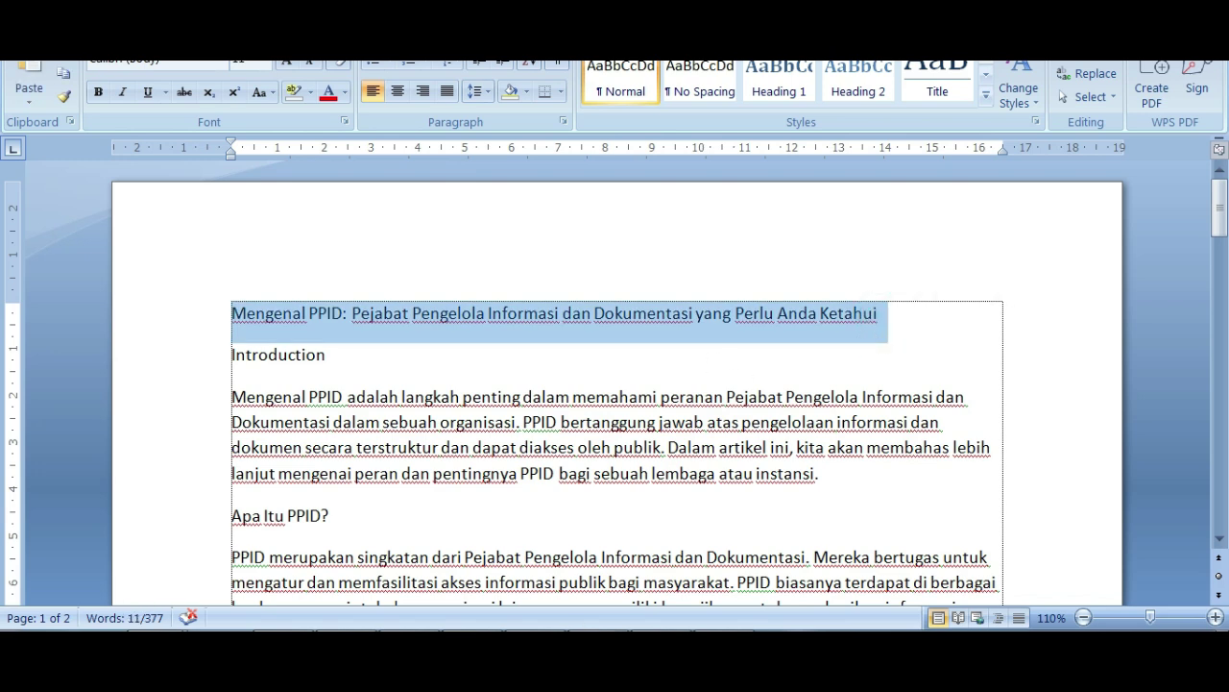
mouse_move(598, 634)
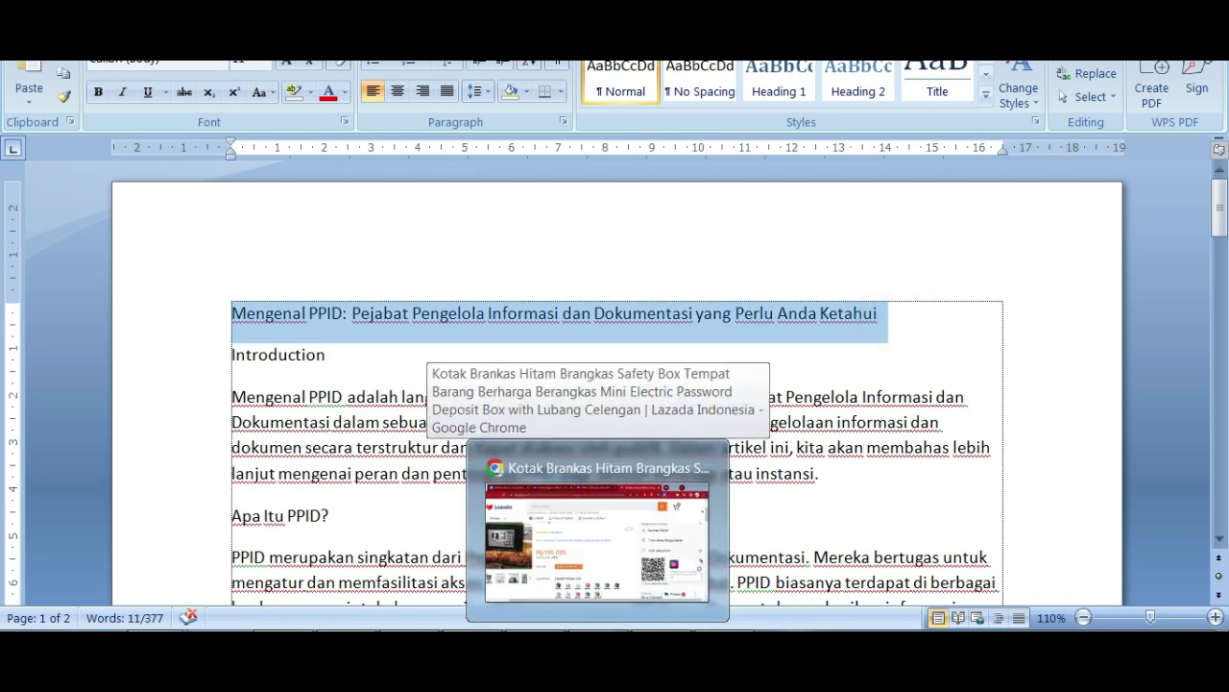
click(413, 509)
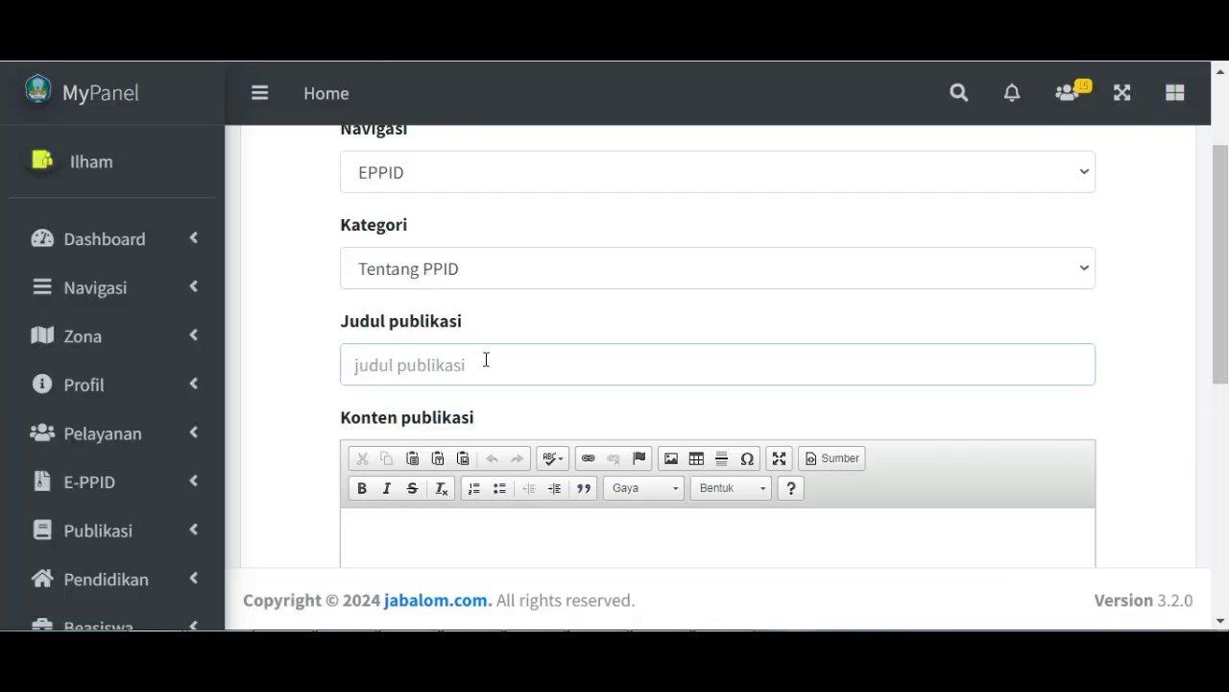
key(ctrl+v)
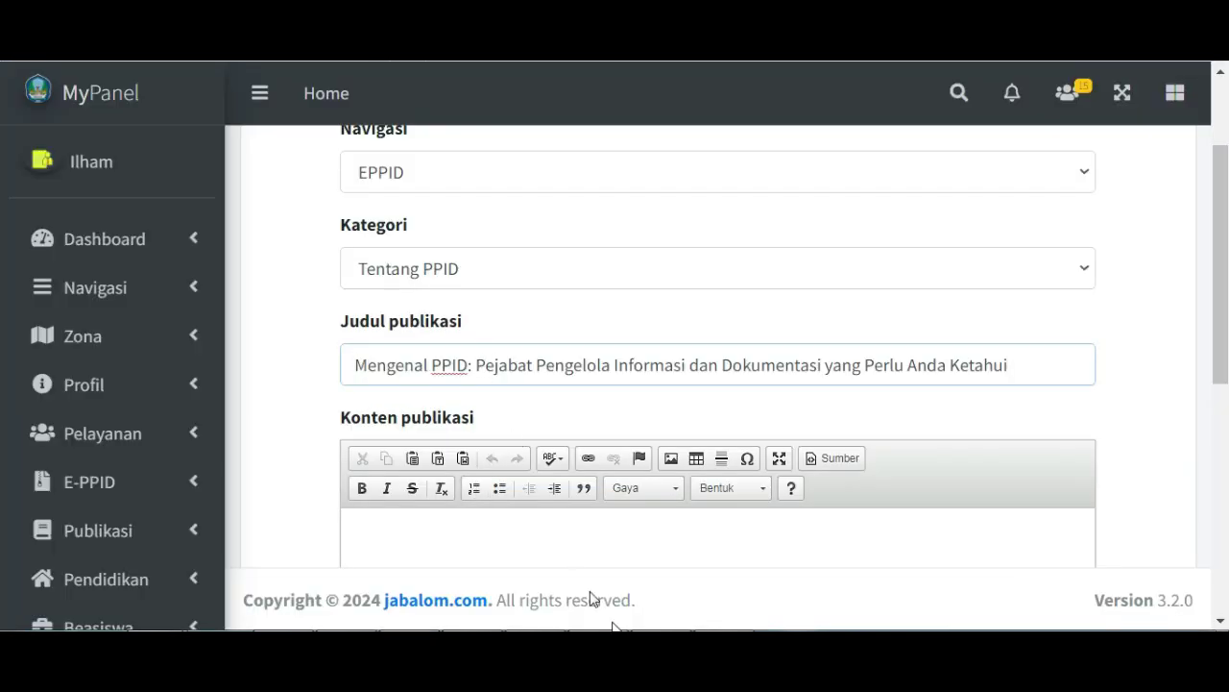
Step: Copy the Introduction and "Apa Itu PPID?" sections from the Word document into the Konten publikasi editor in MyPanel
click(617, 636)
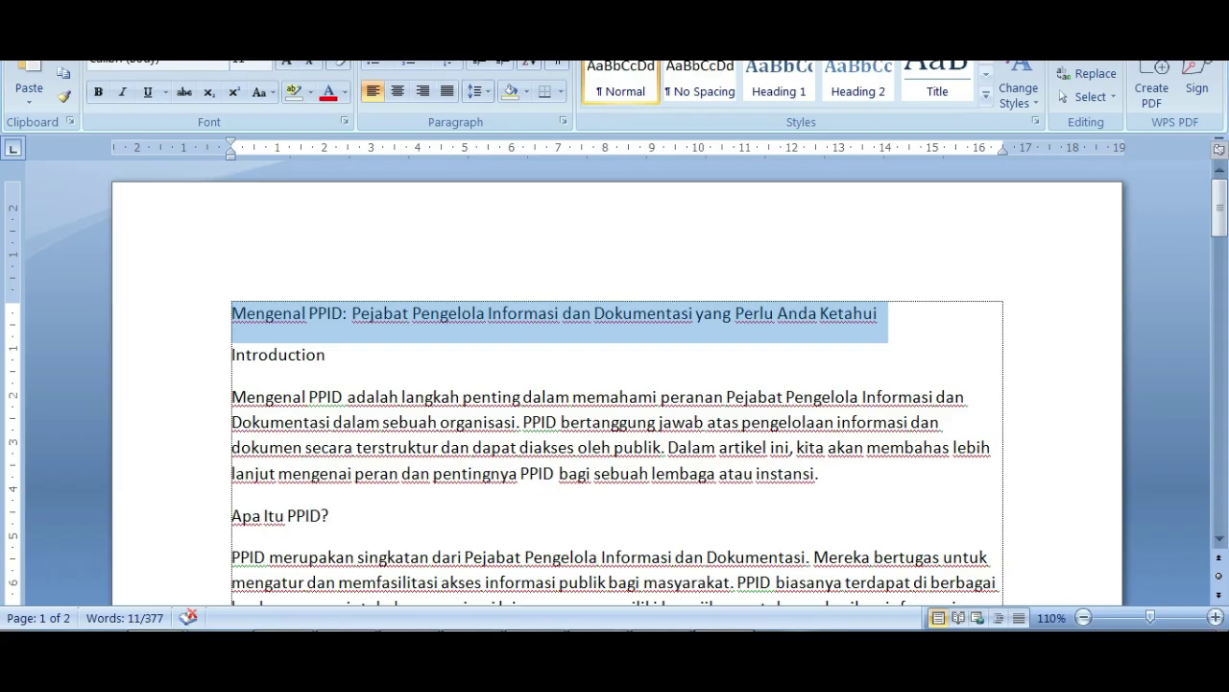
click(231, 355)
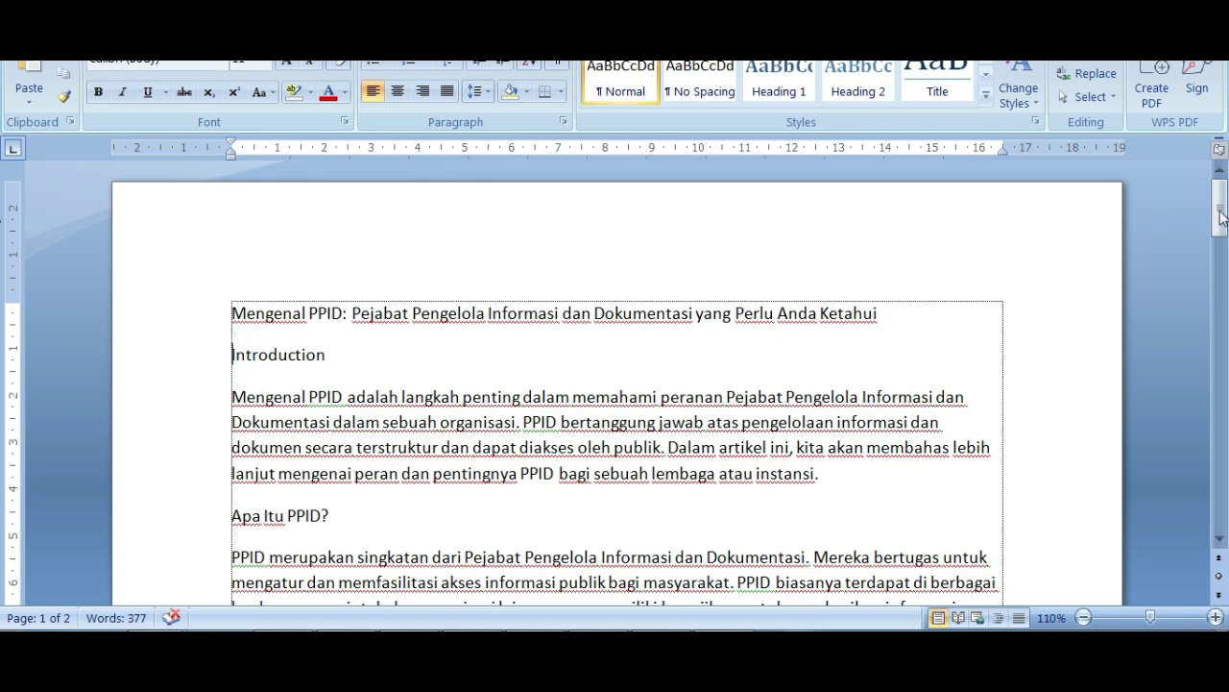
drag(1222, 216, 1222, 236)
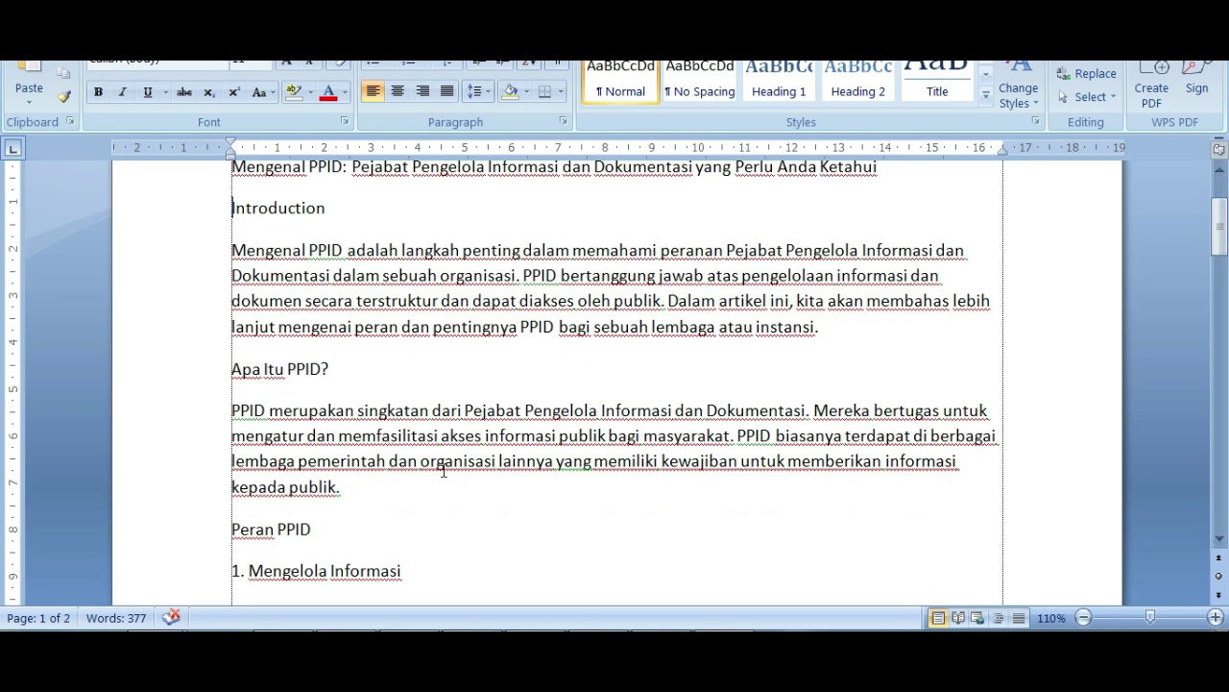
shift+click(349, 491)
key(ctrl+c)
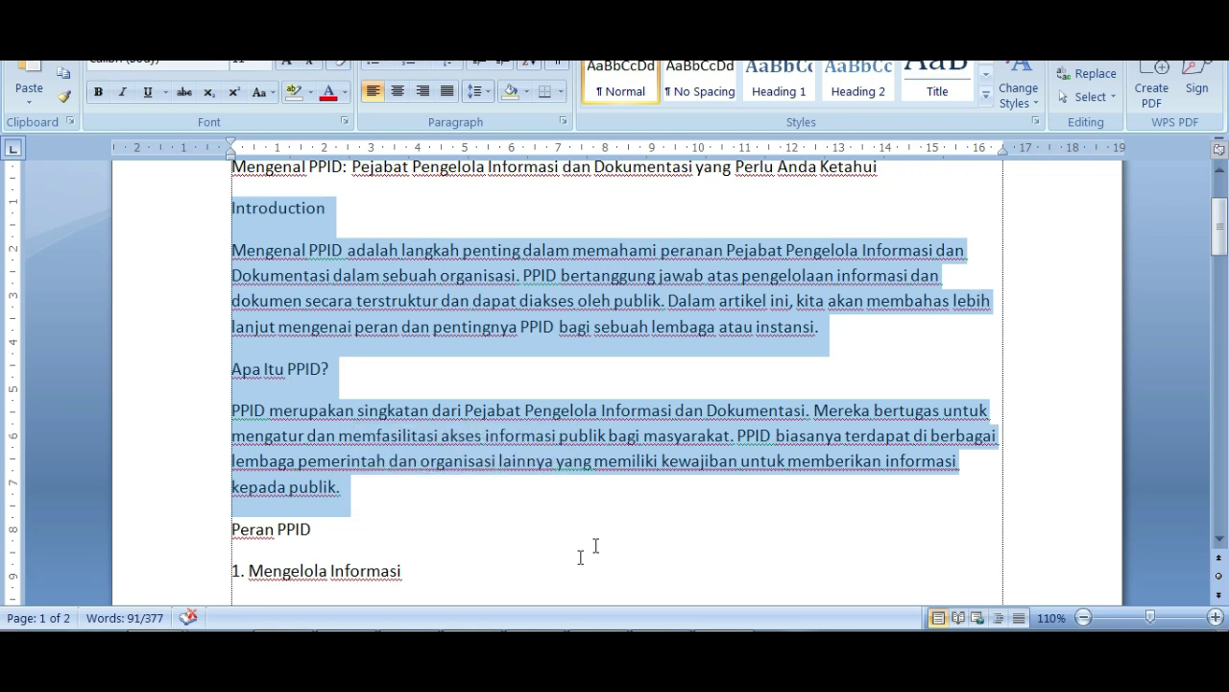
key(alt+Tab)
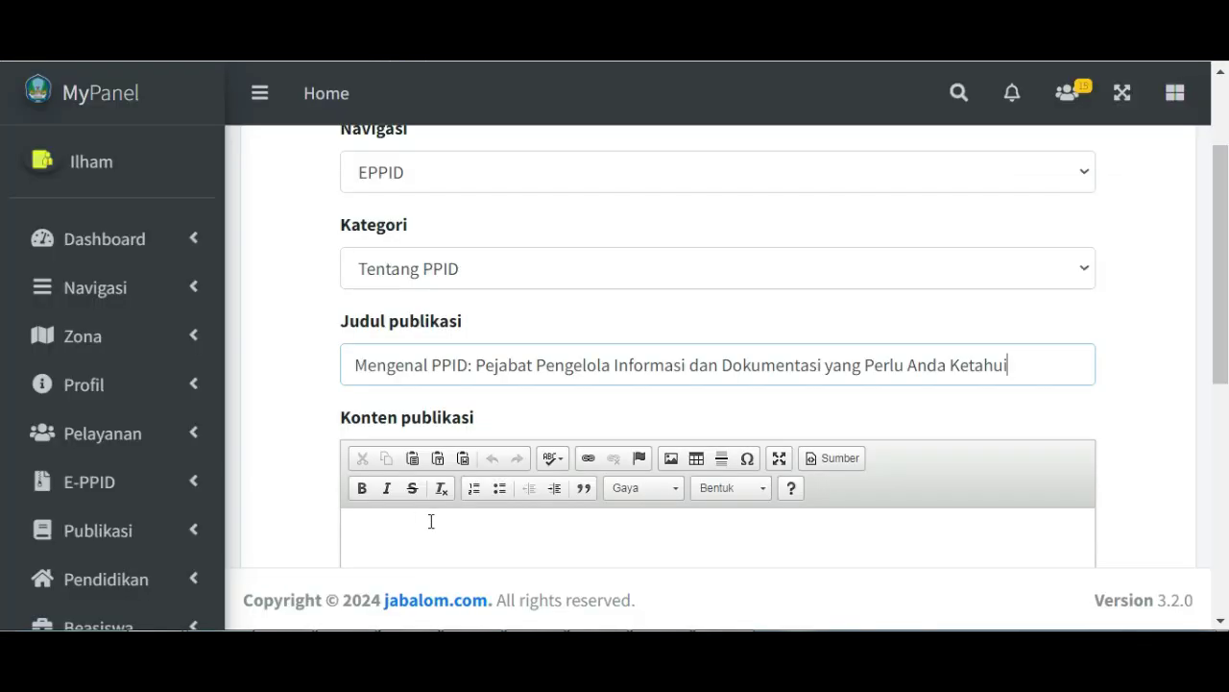
drag(1220, 291, 1225, 432)
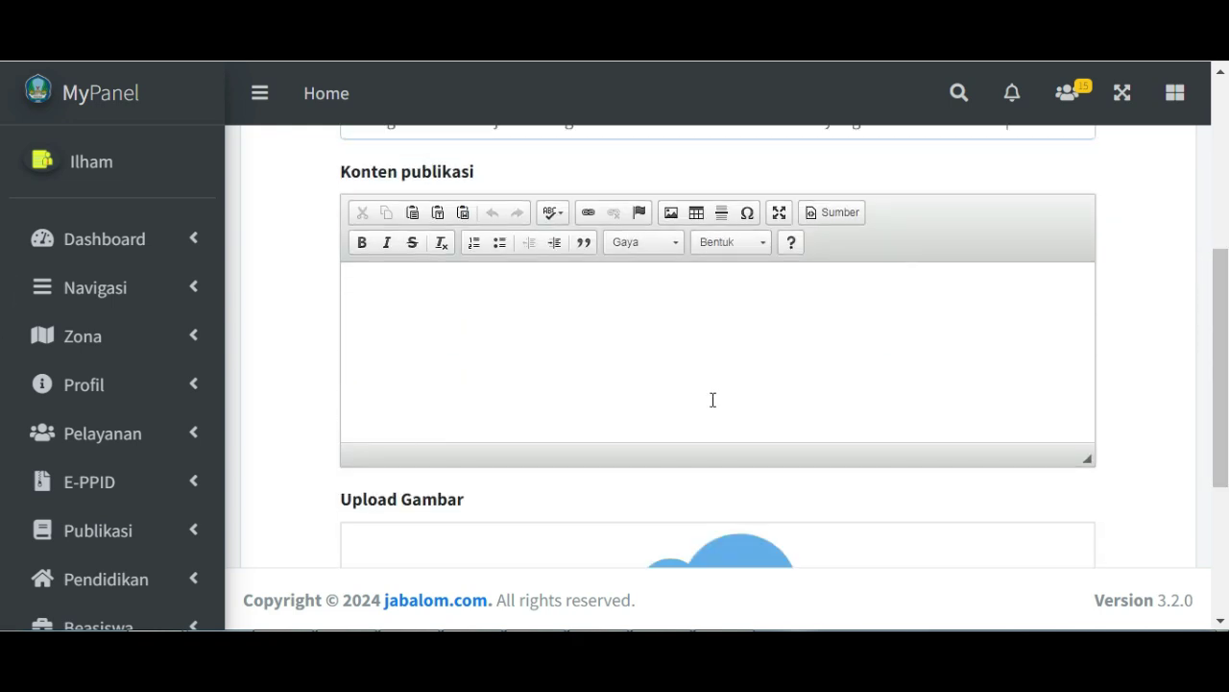
click(708, 376)
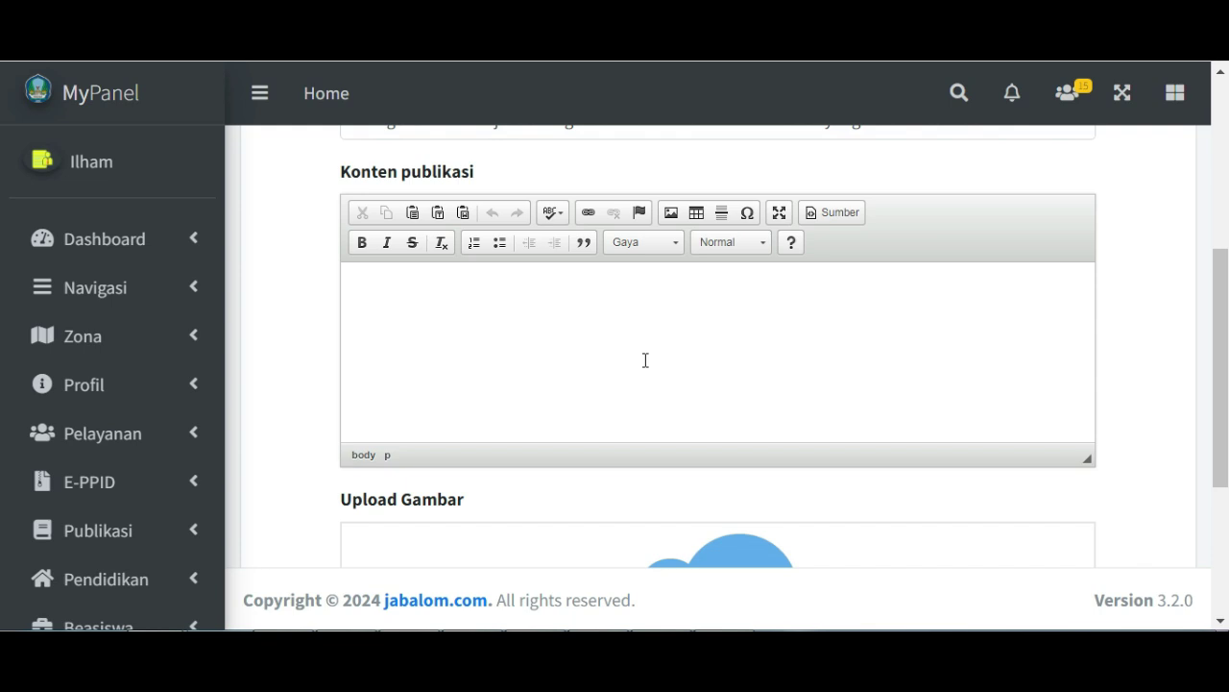
key(ctrl+v)
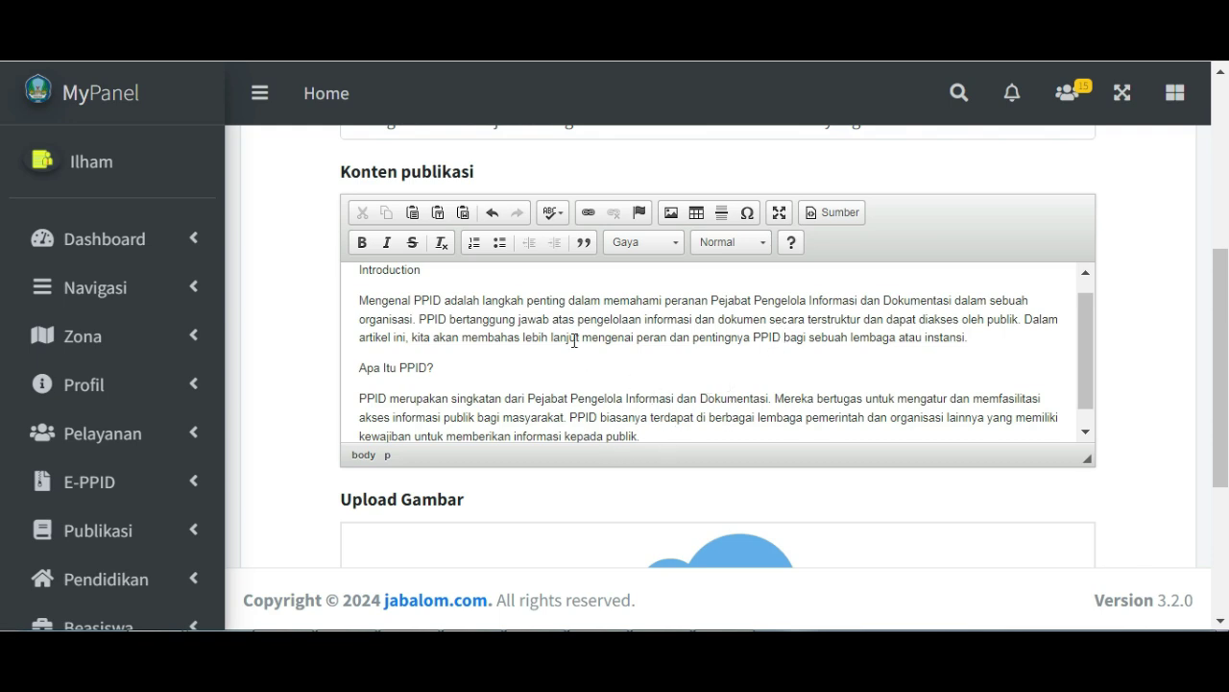
Step: Apply the Big inline style to all of the text in the Konten publikasi editor
scroll(1084, 338, up, 1)
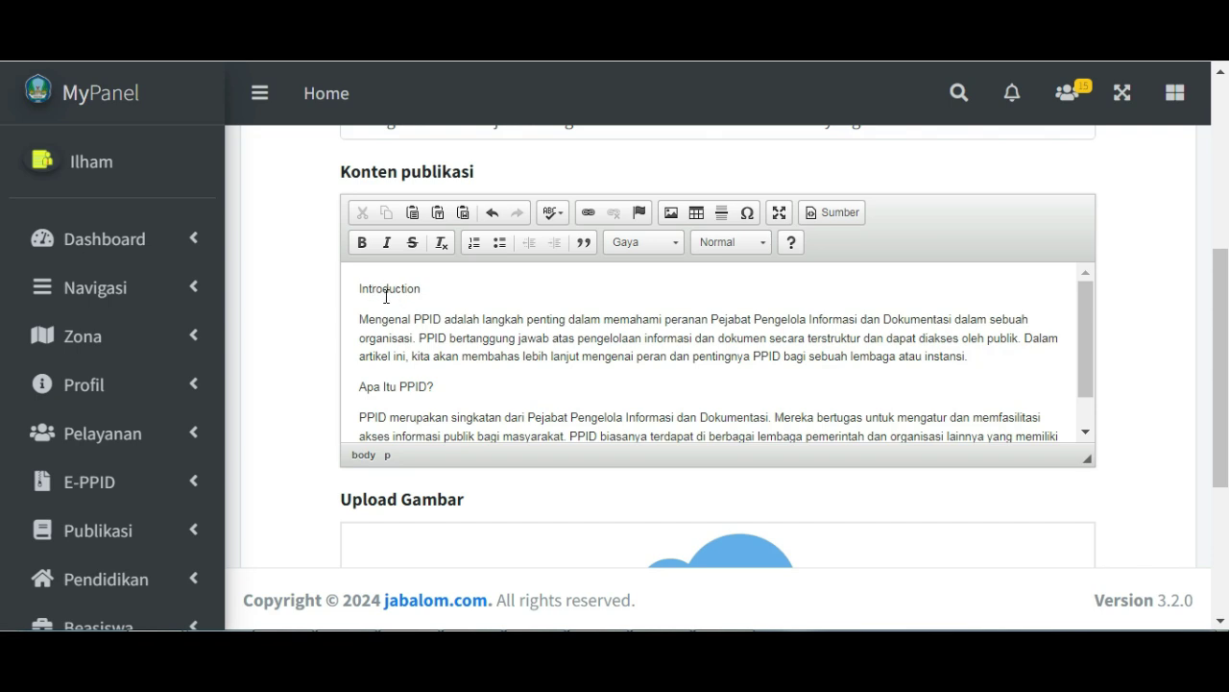
click(1087, 317)
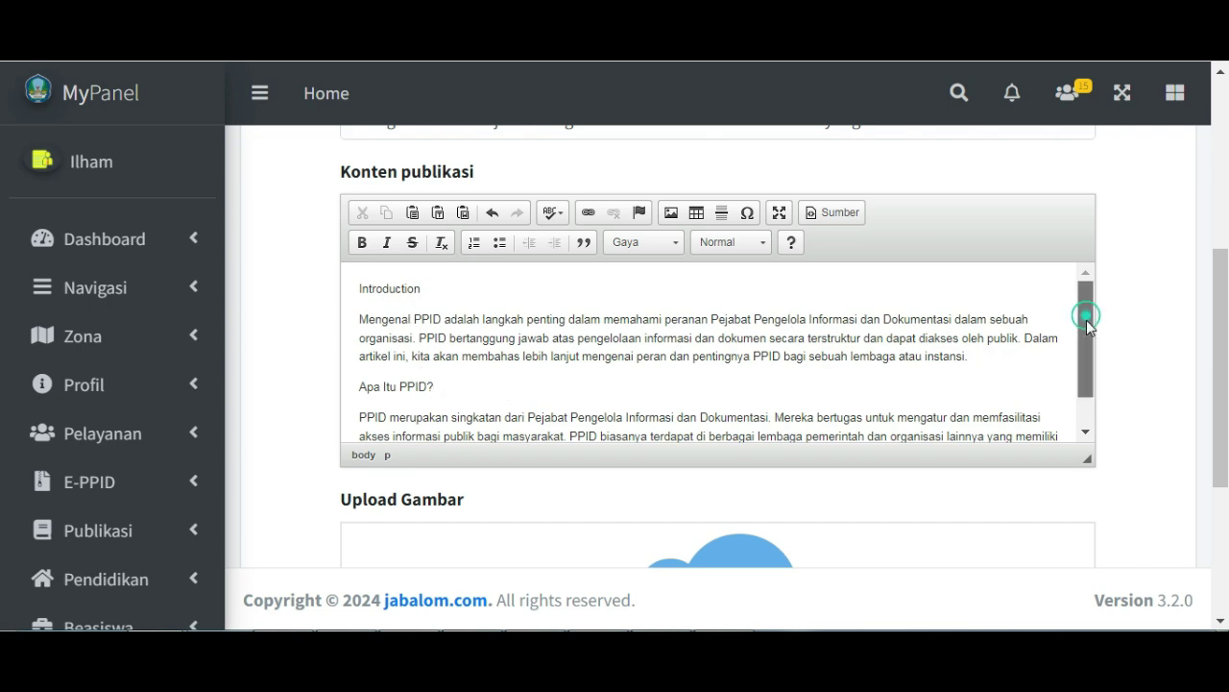
mouse_move(1087, 317)
mouse_down()
mouse_move(1088, 346)
mouse_move(1103, 317)
mouse_up()
click(508, 343)
double_click(508, 344)
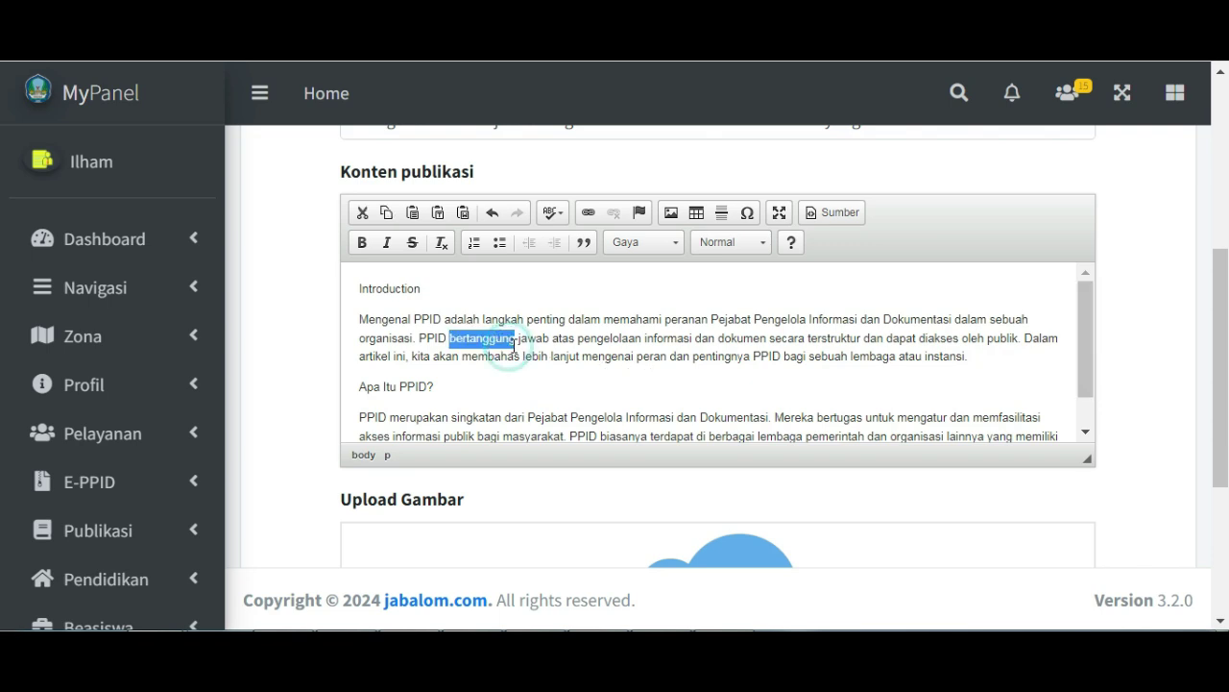
key(ctrl+a)
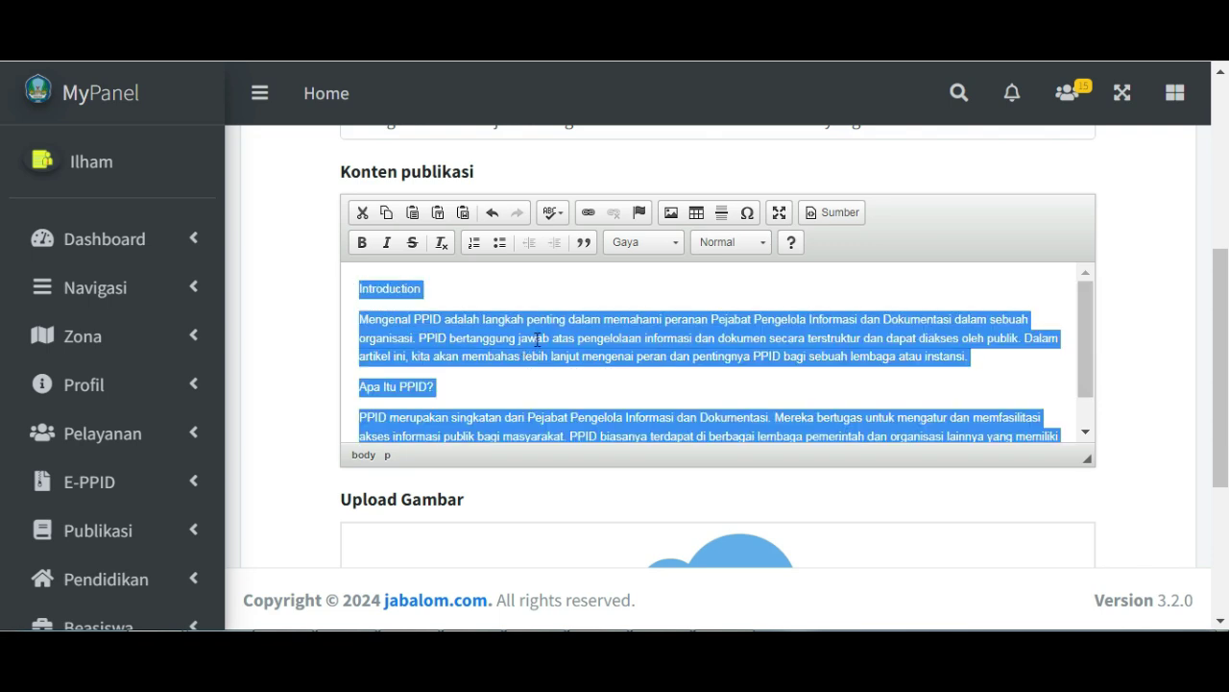
click(680, 245)
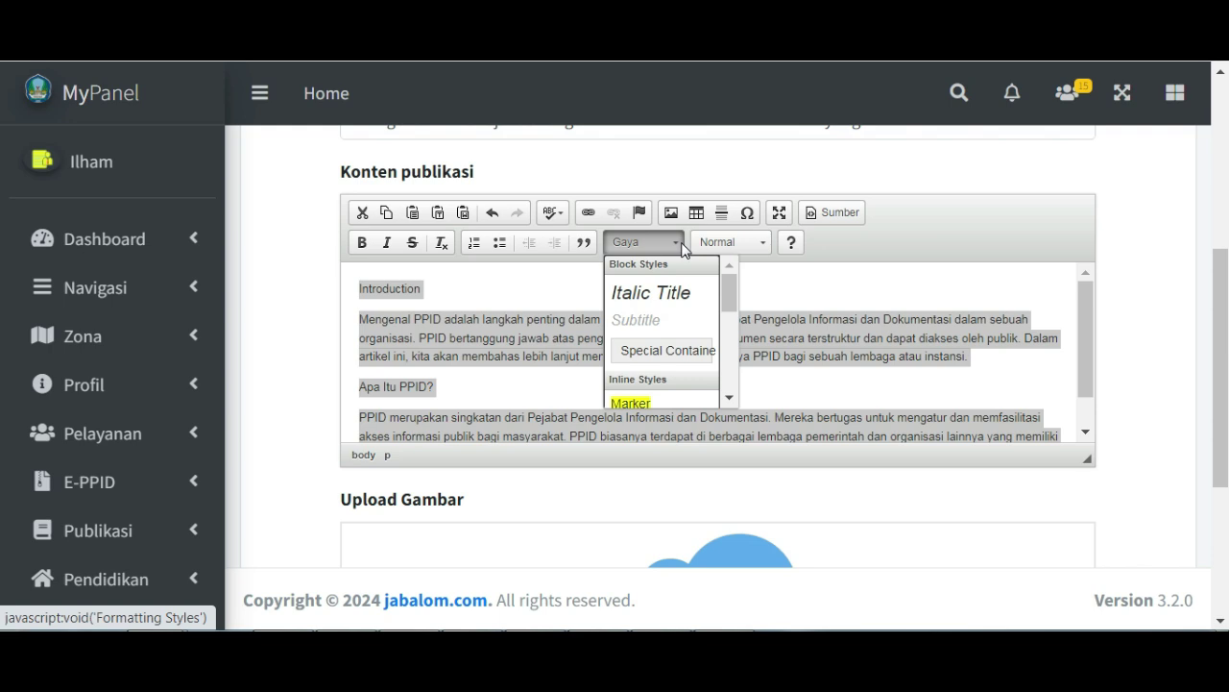
click(731, 293)
drag(730, 293, 727, 324)
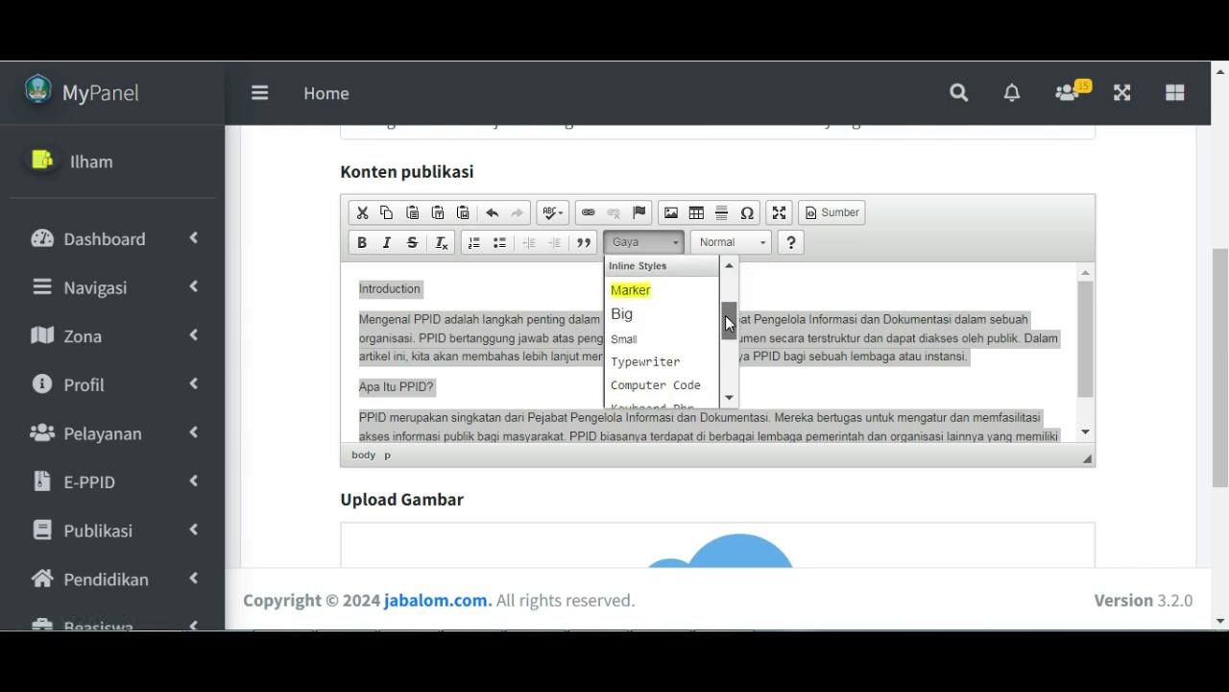
click(641, 319)
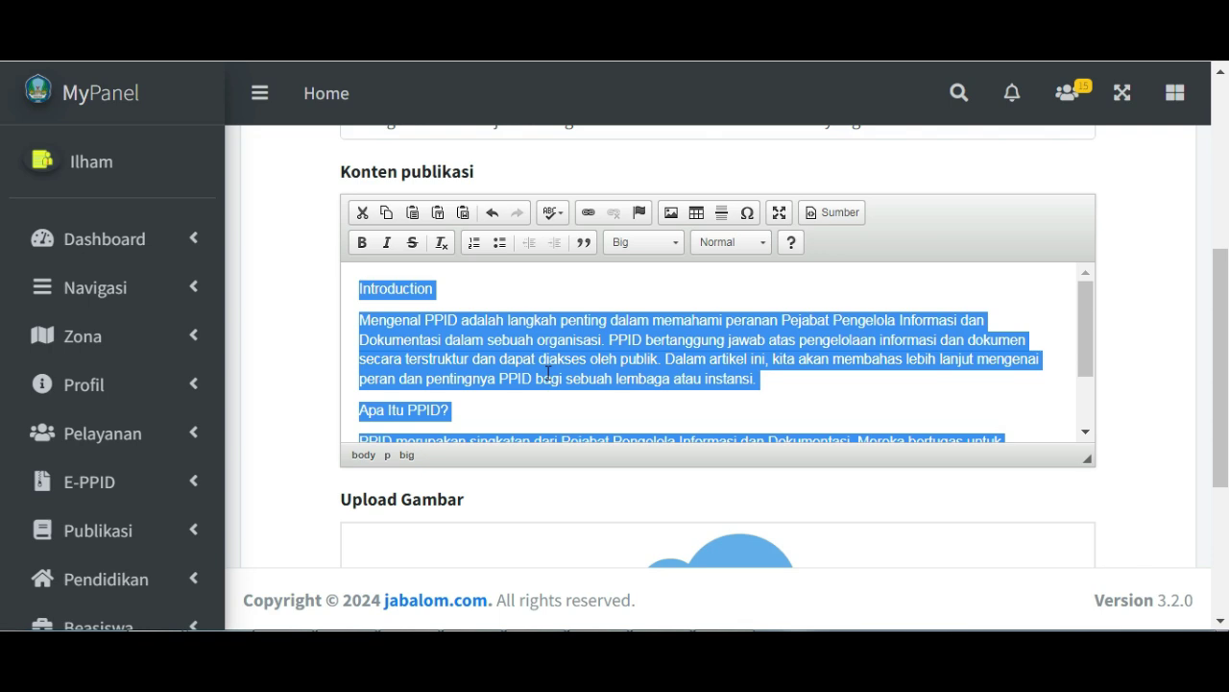
Step: Make the "Introduction" line in the content bold and format it as Heading 3
click(471, 314)
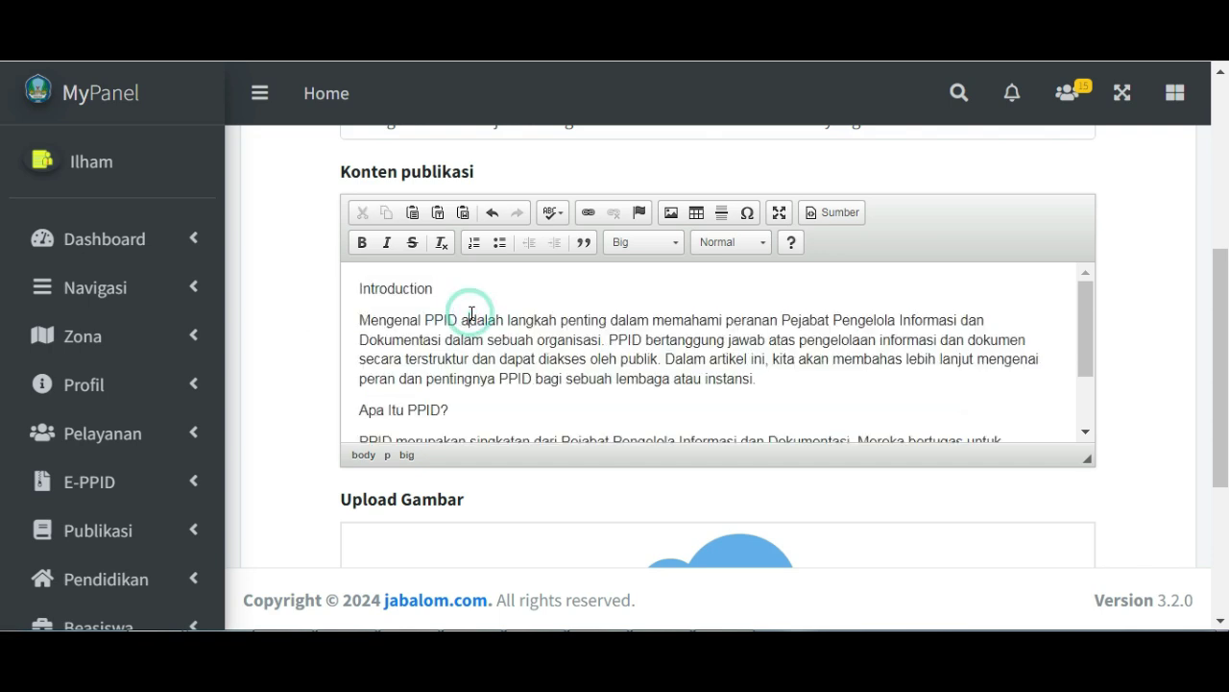
double_click(385, 290)
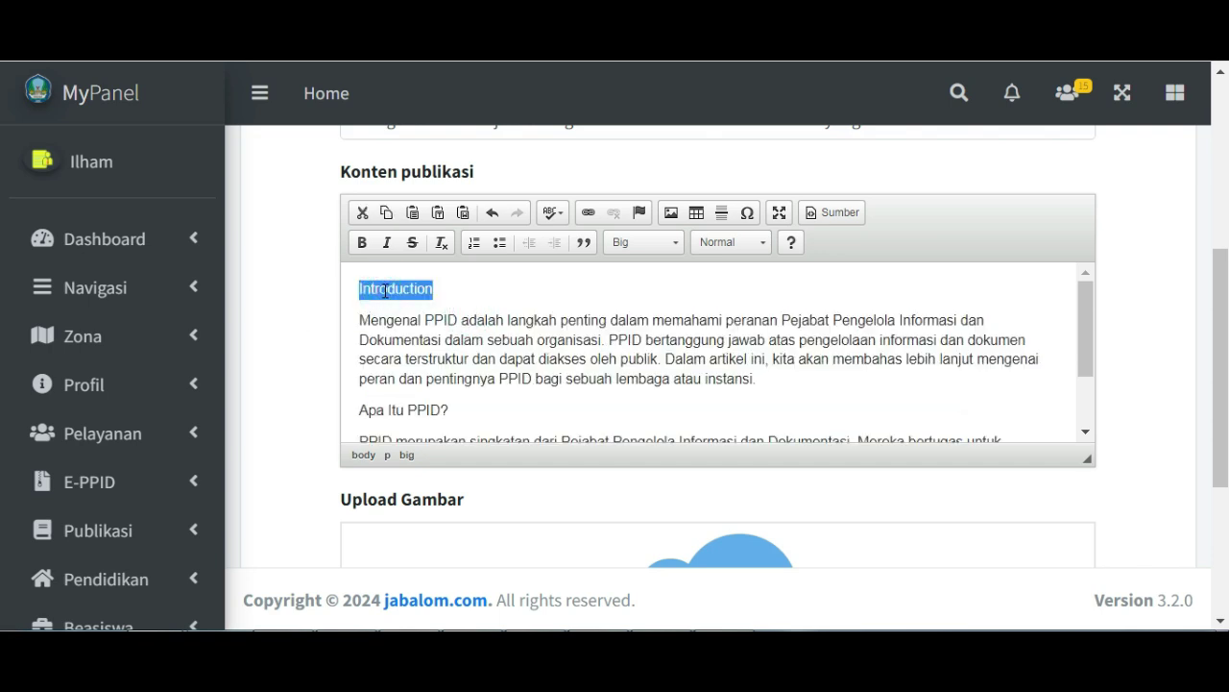
click(361, 242)
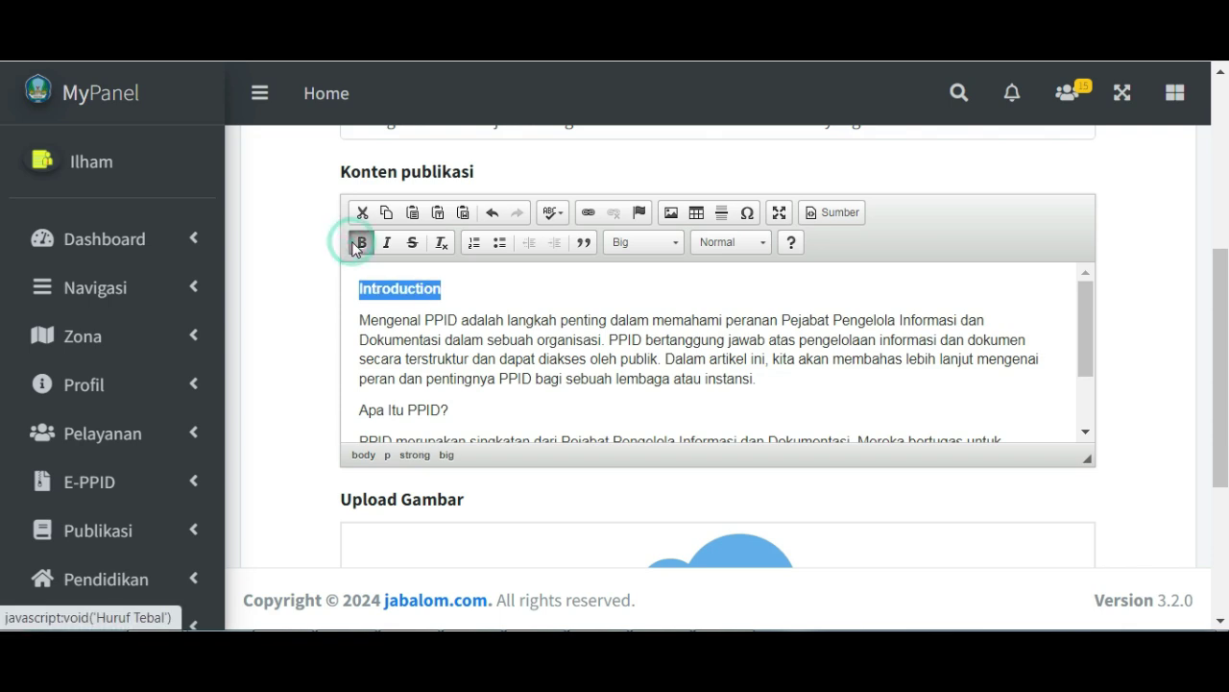
click(761, 245)
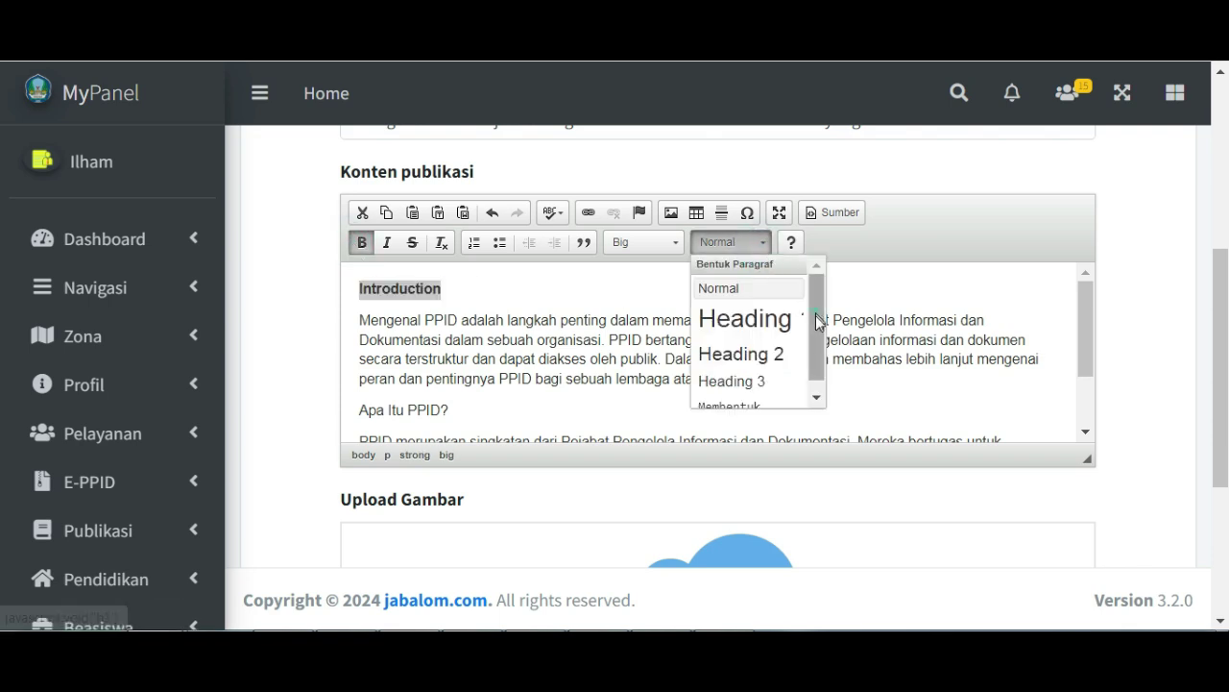
drag(818, 320, 818, 352)
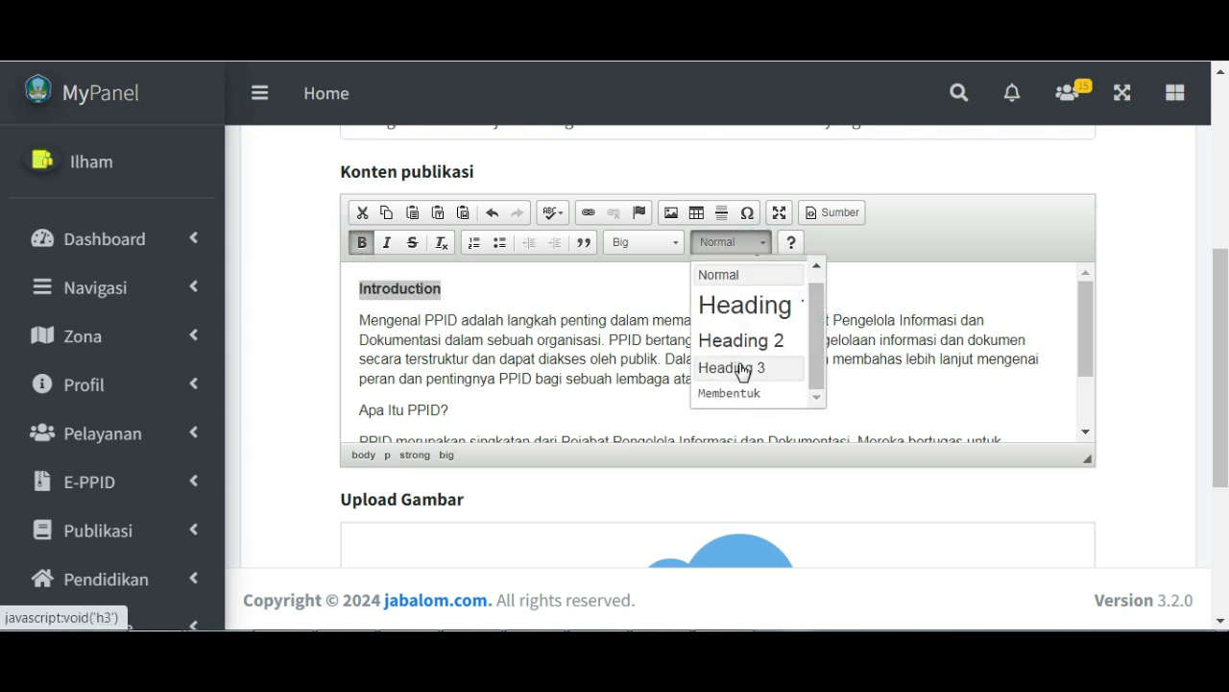
click(741, 369)
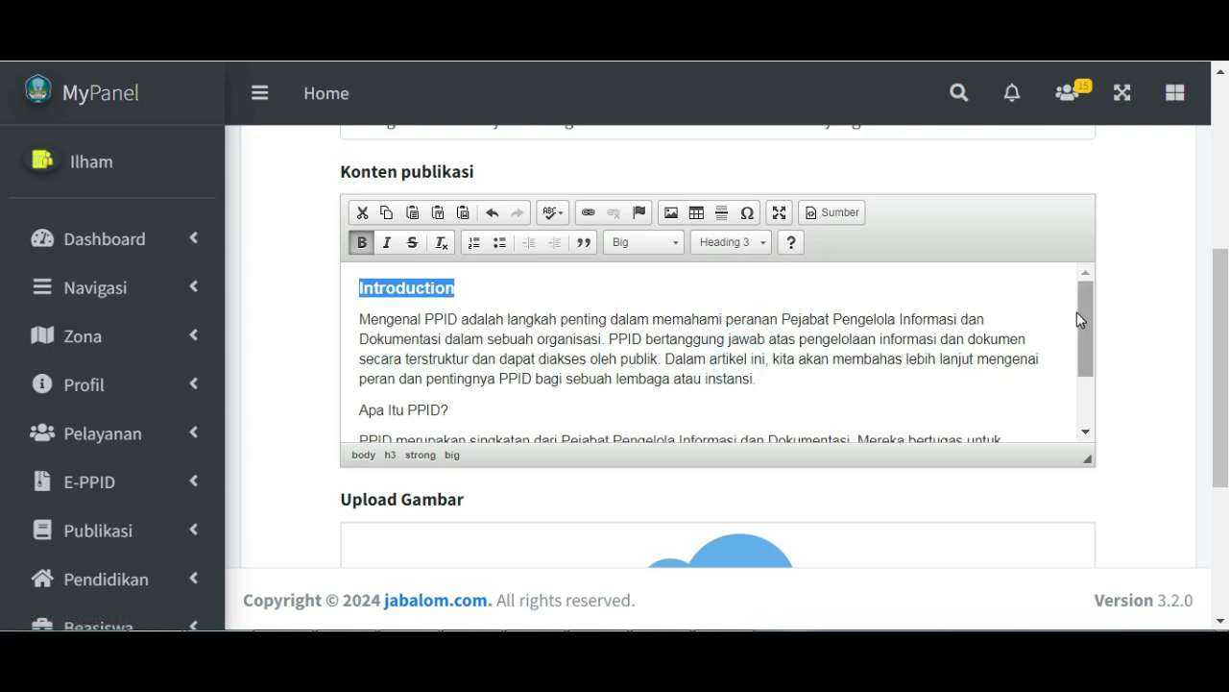
Step: Make the "Apa Itu PPID?" line in the content bold and format it as Heading 3
drag(1085, 315, 1085, 361)
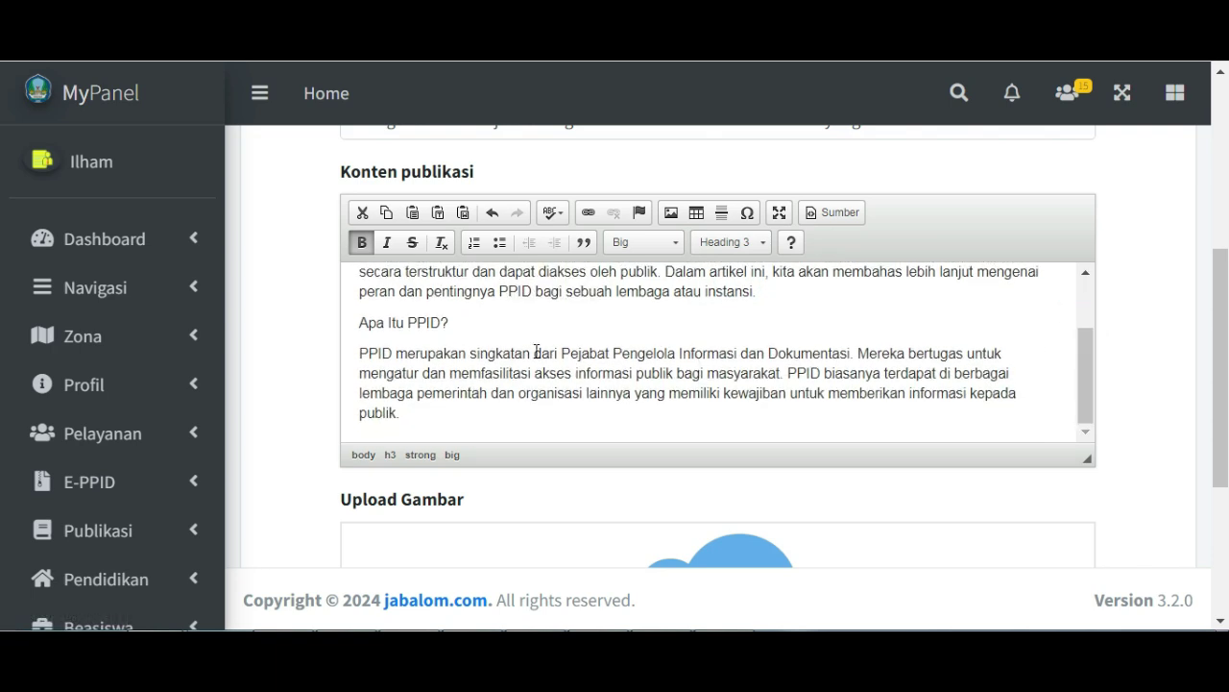
triple_click(404, 324)
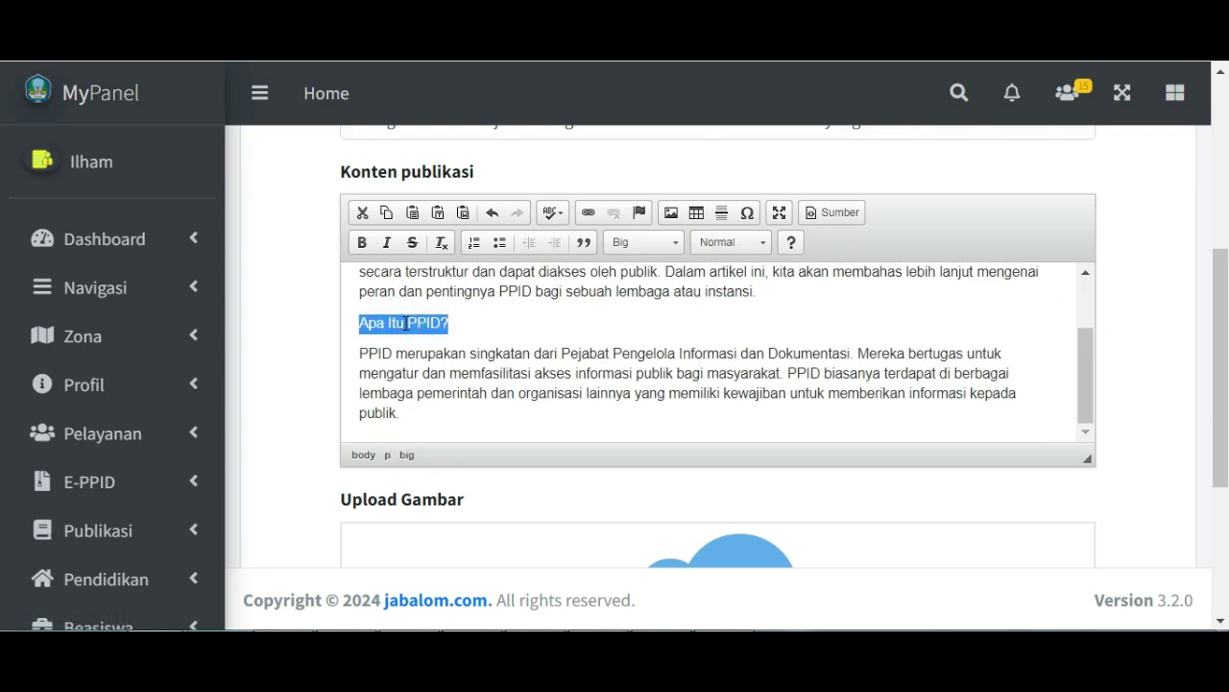
click(362, 242)
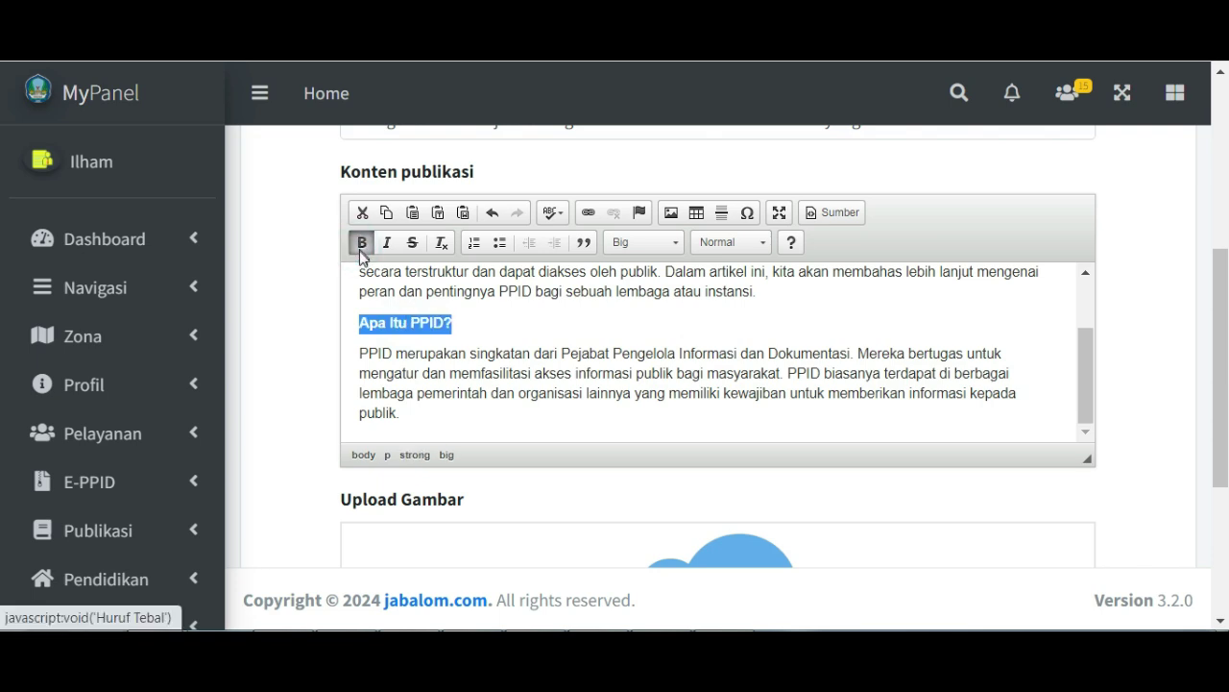
click(757, 247)
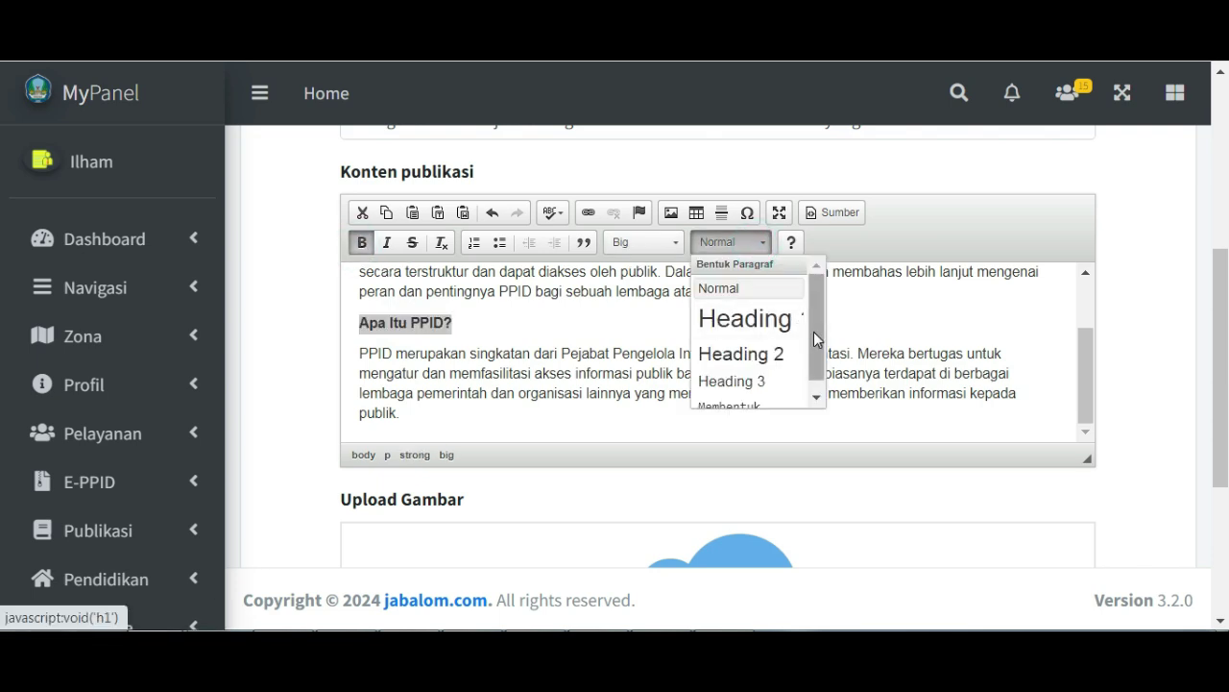
drag(816, 331, 813, 365)
click(766, 377)
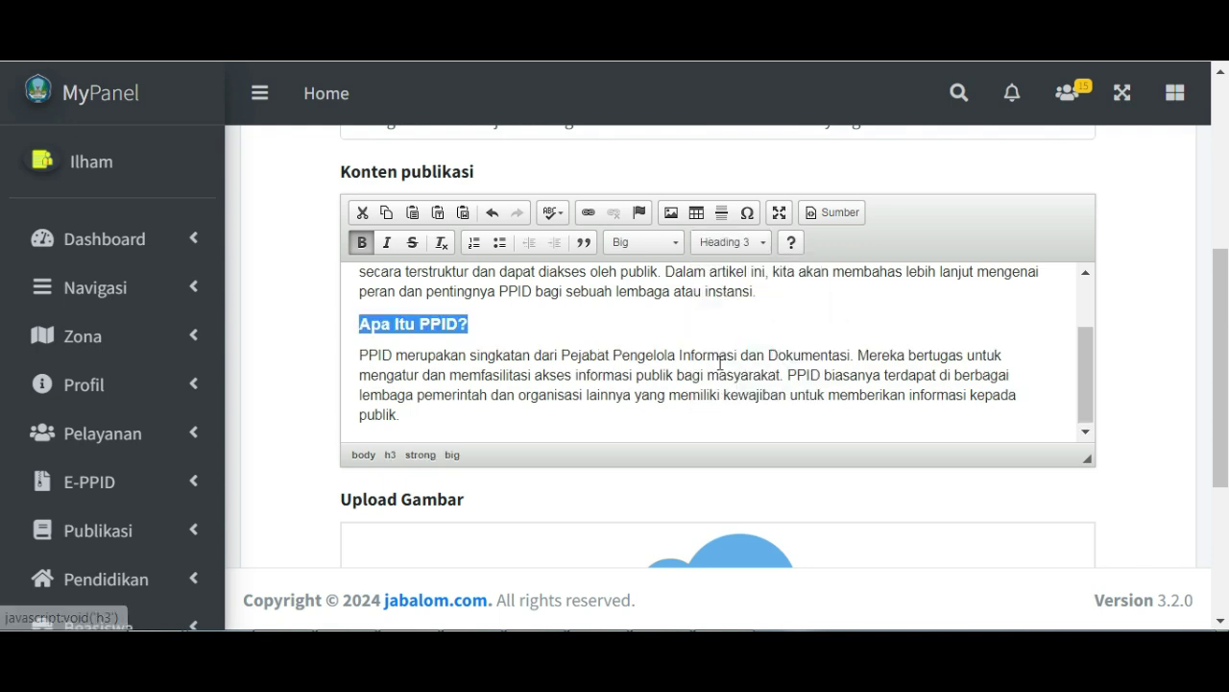
click(779, 286)
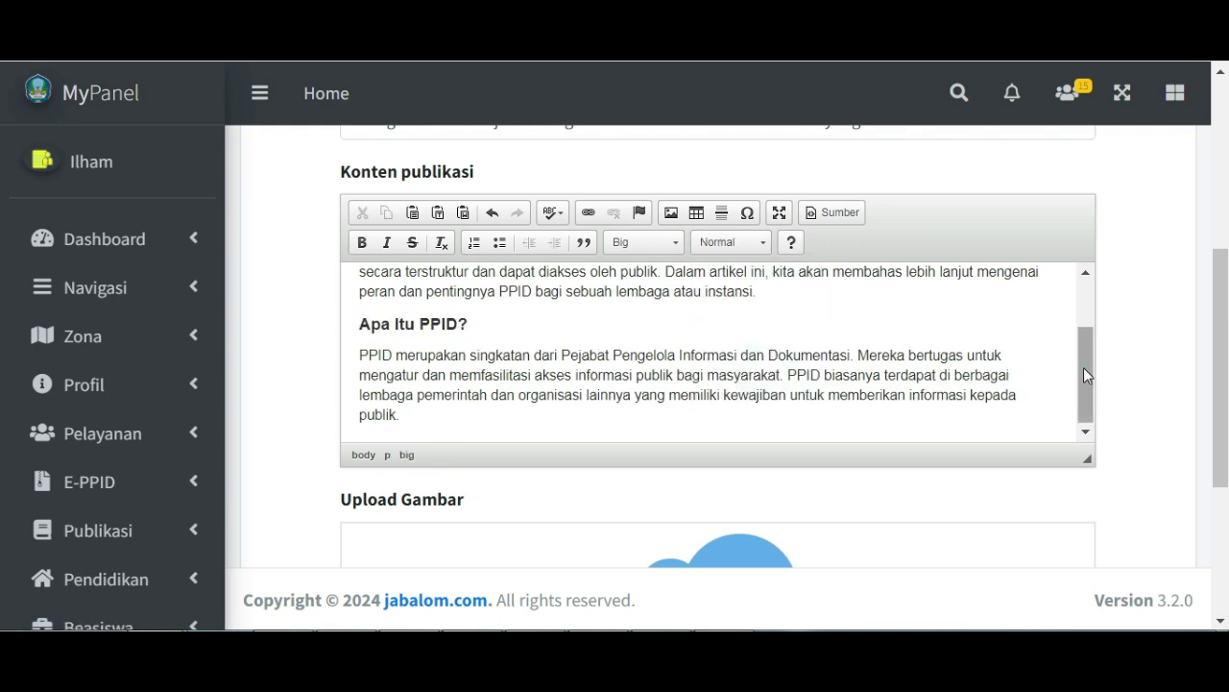
drag(1084, 367, 1082, 320)
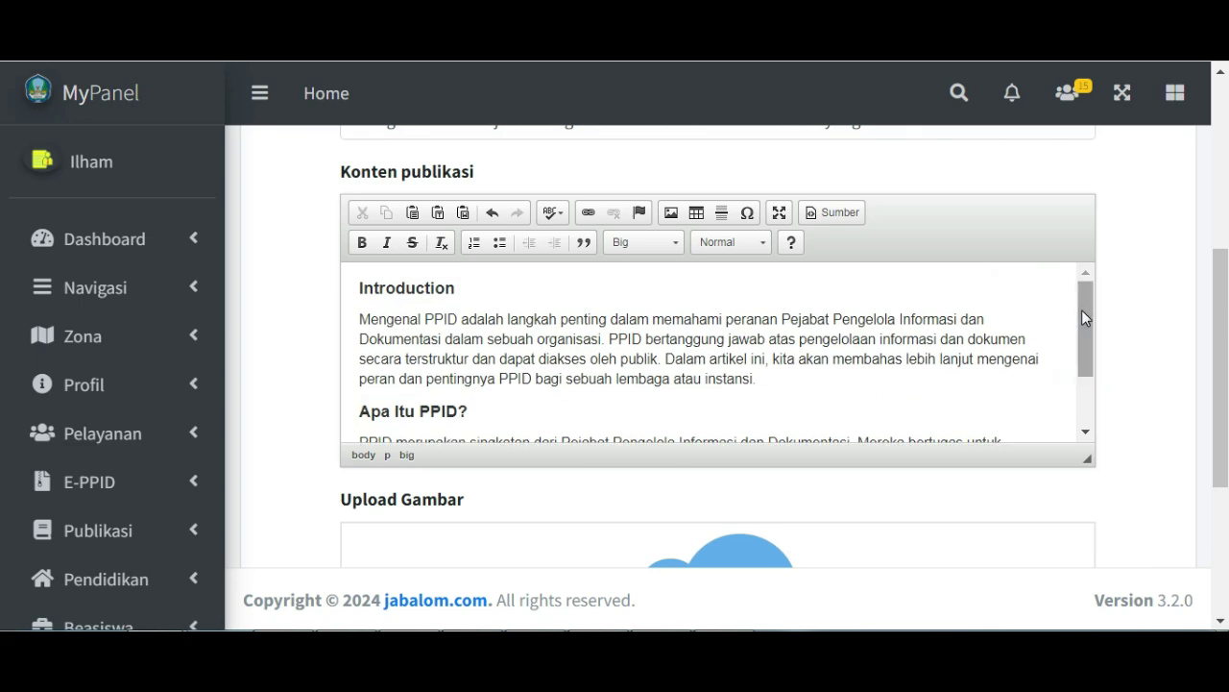
drag(1224, 302, 1228, 360)
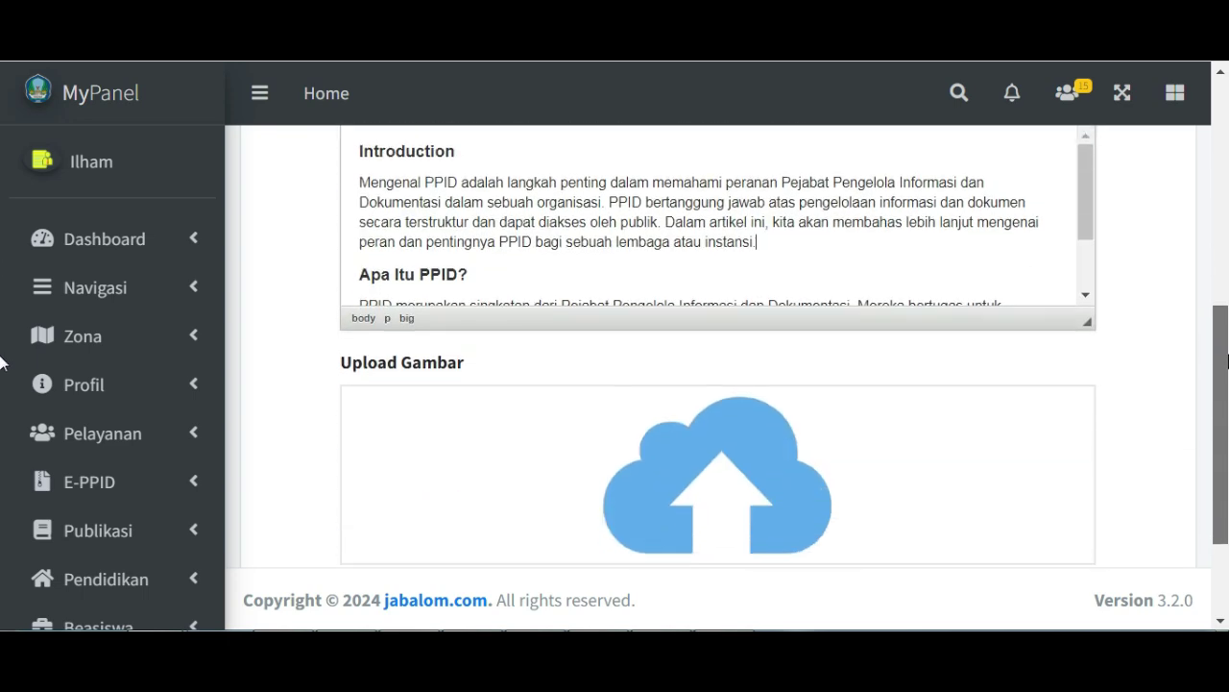
mouse_move(752, 414)
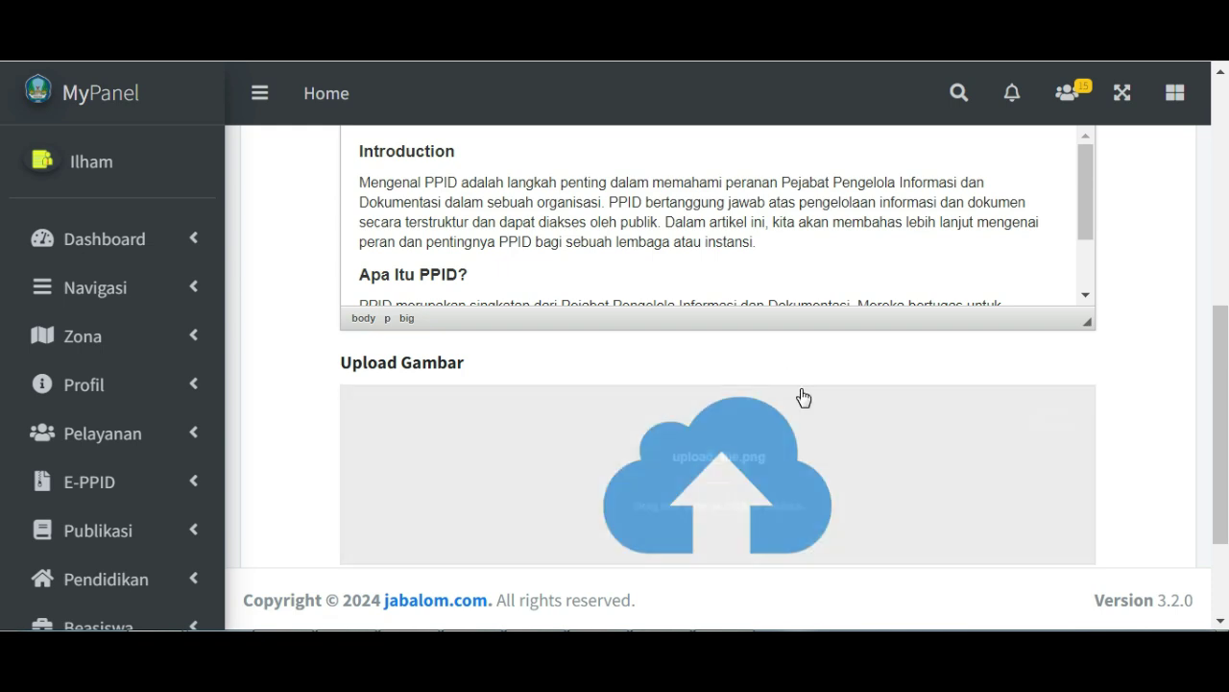
scroll(691, 355, up, 3)
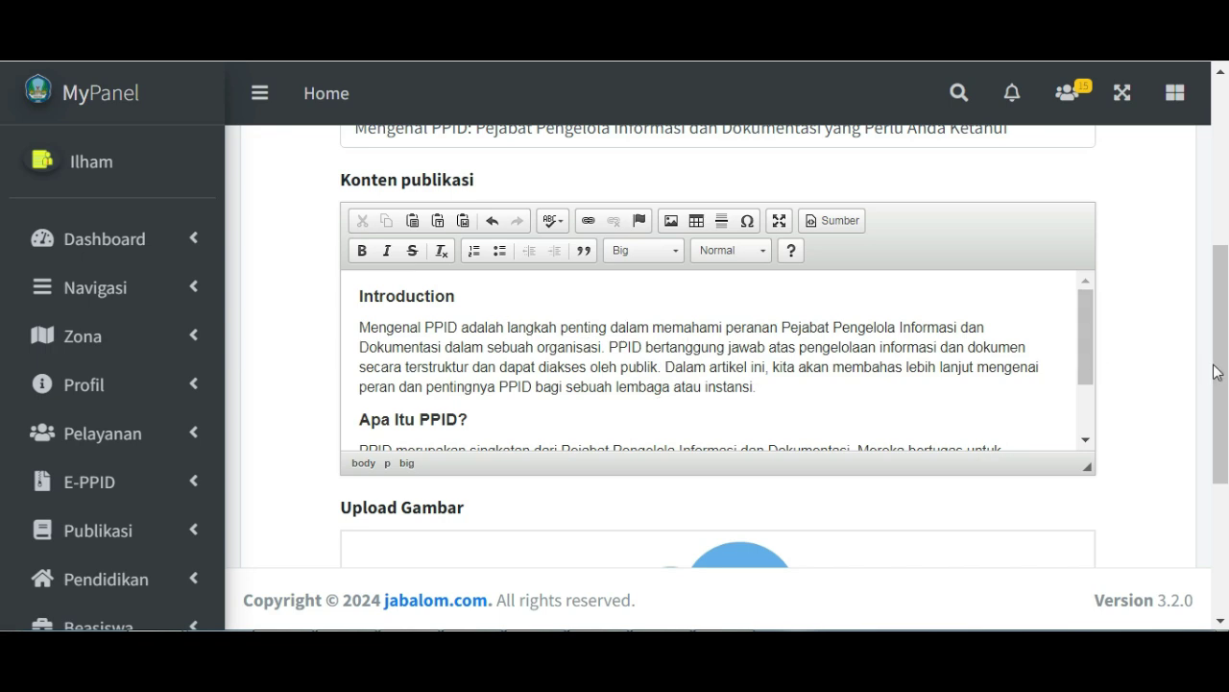
drag(1216, 372, 1227, 293)
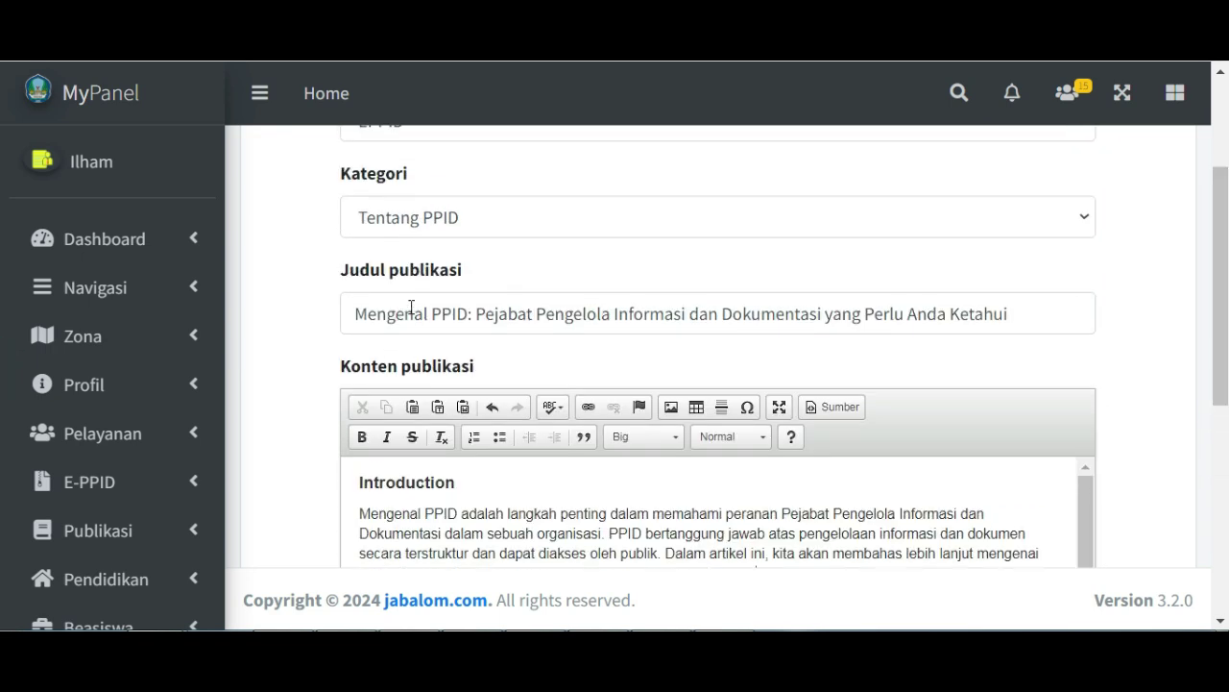
triple_click(511, 317)
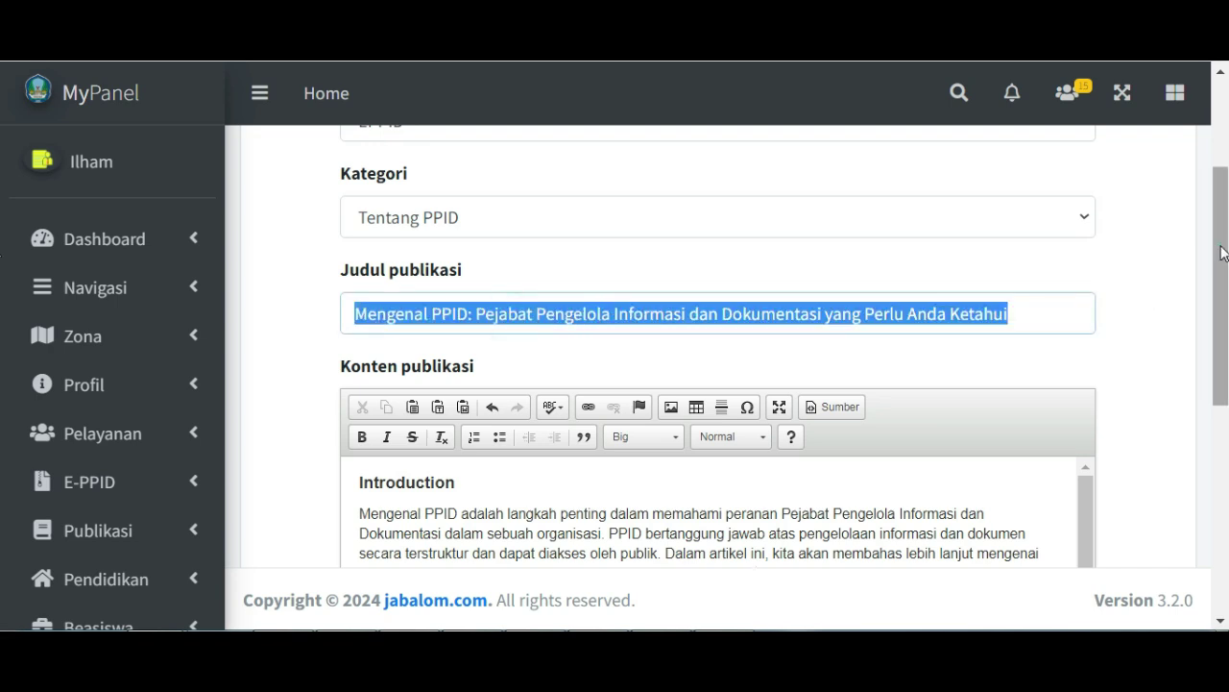
Step: Start choosing a file for Upload Gambar and open the JABALOM folder on drive D
scroll(1208, 183, down, 4)
click(815, 439)
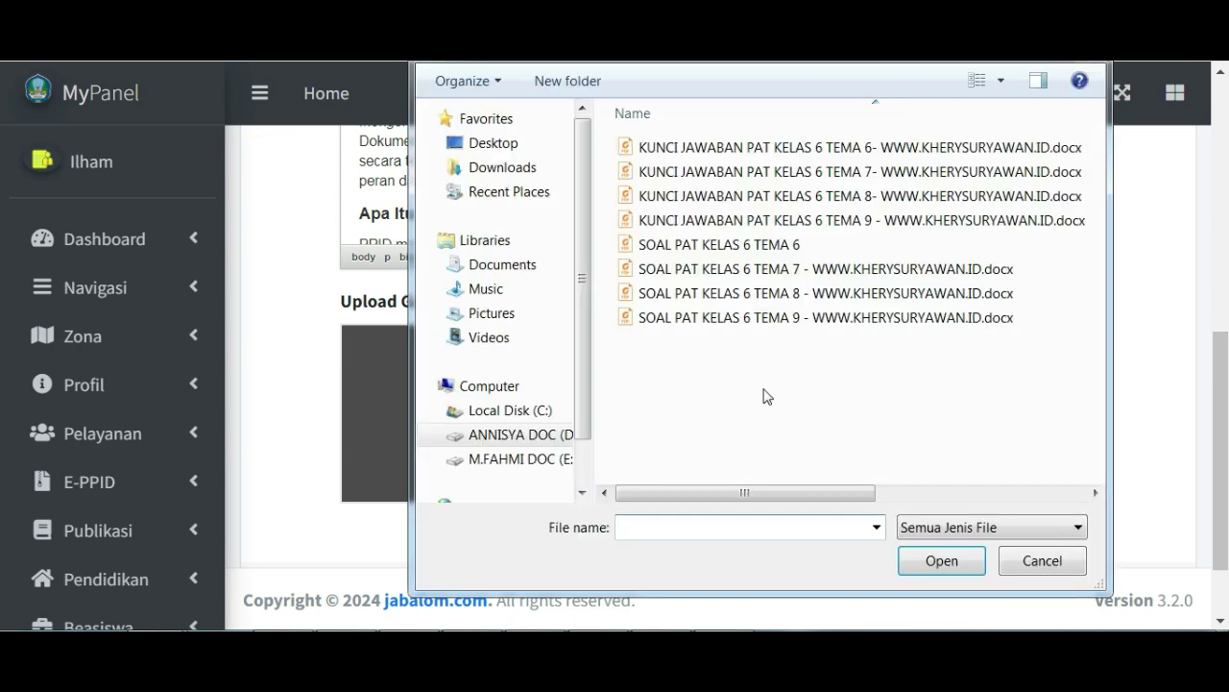
click(554, 437)
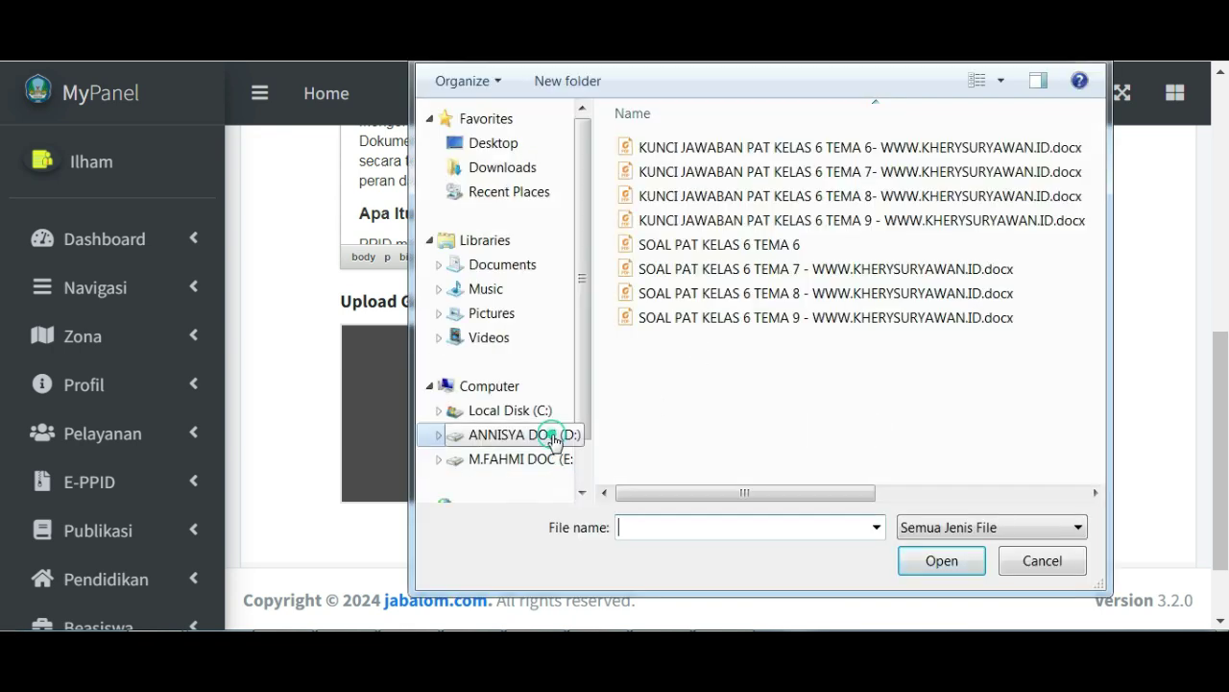
click(663, 300)
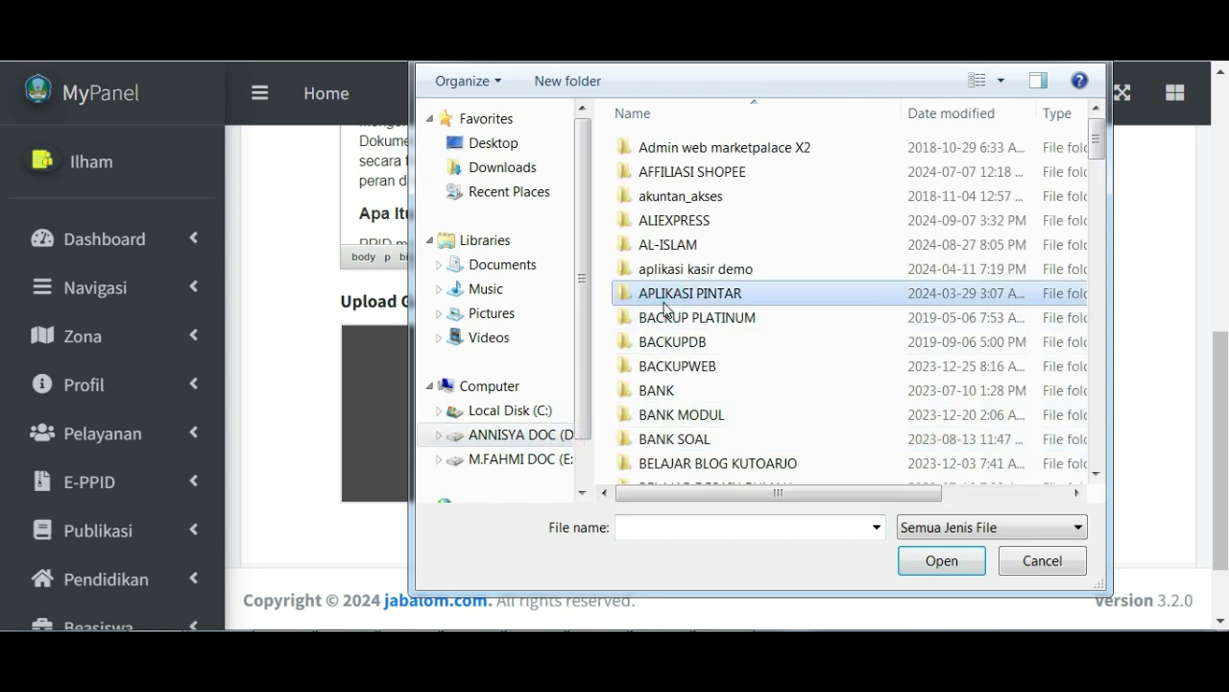
key(j)
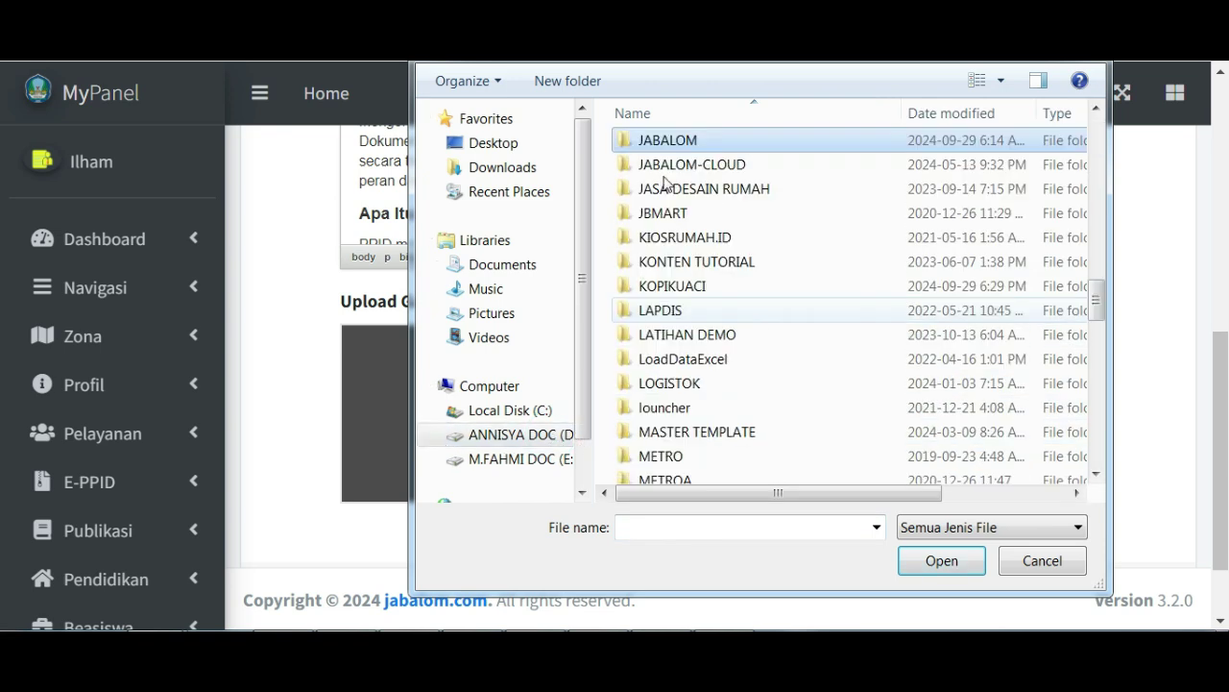
double_click(666, 139)
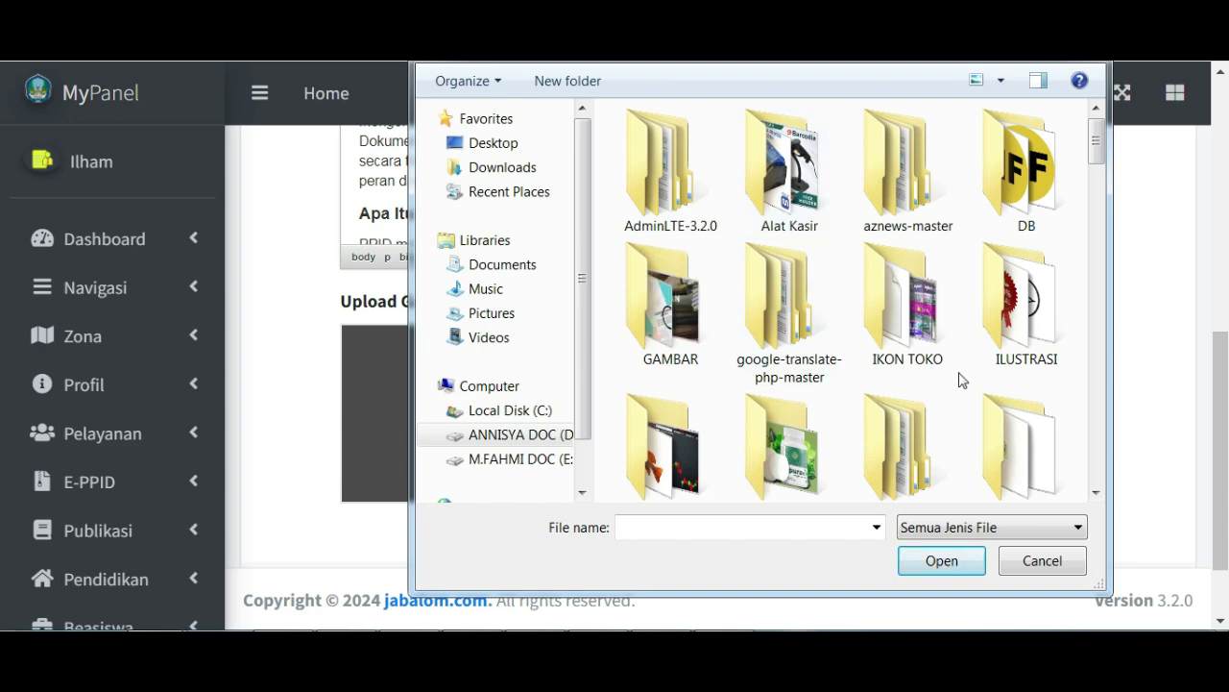
Step: Choose Add_Title_frame (7).jpg from the GAMBAR folder as the publication's Upload Gambar image
click(679, 312)
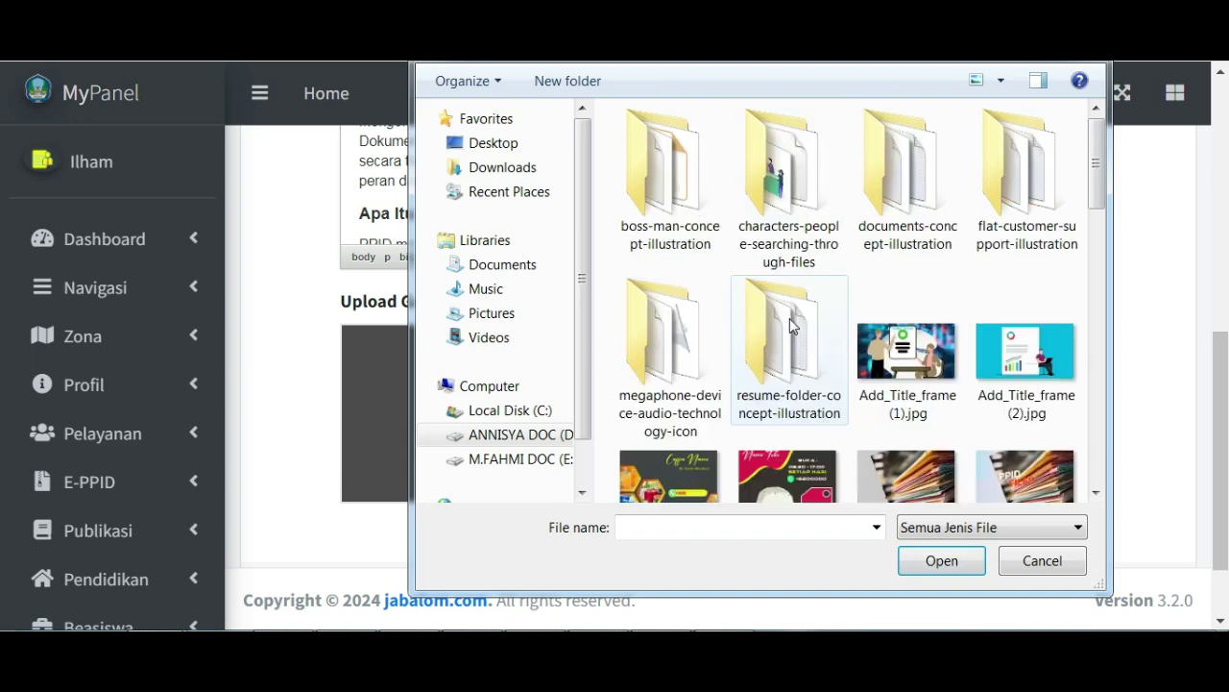
scroll(1110, 183, down, 2)
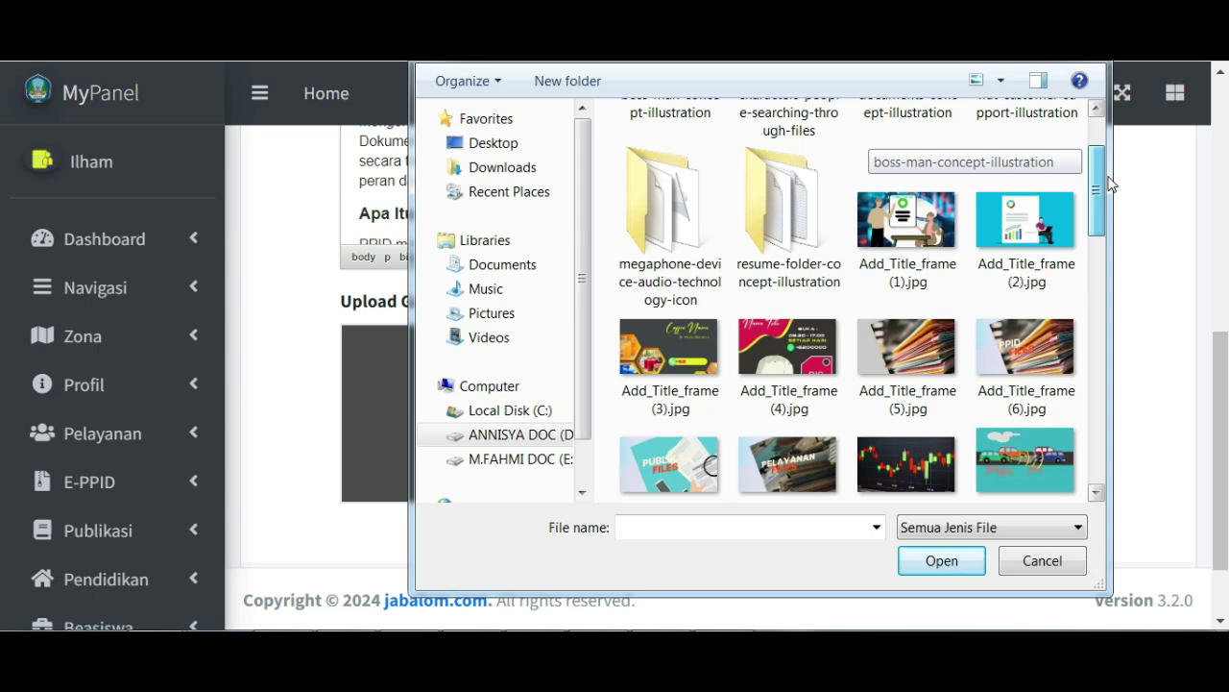
scroll(1109, 183, down, 2)
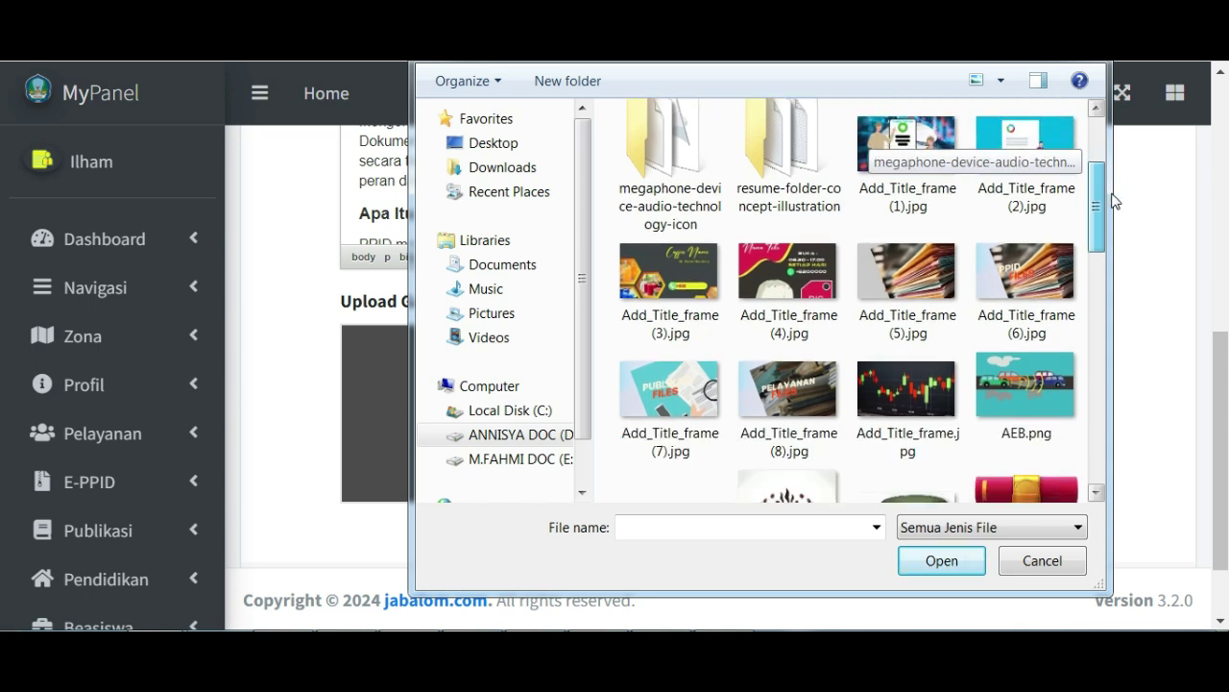
scroll(1114, 200, down, 1)
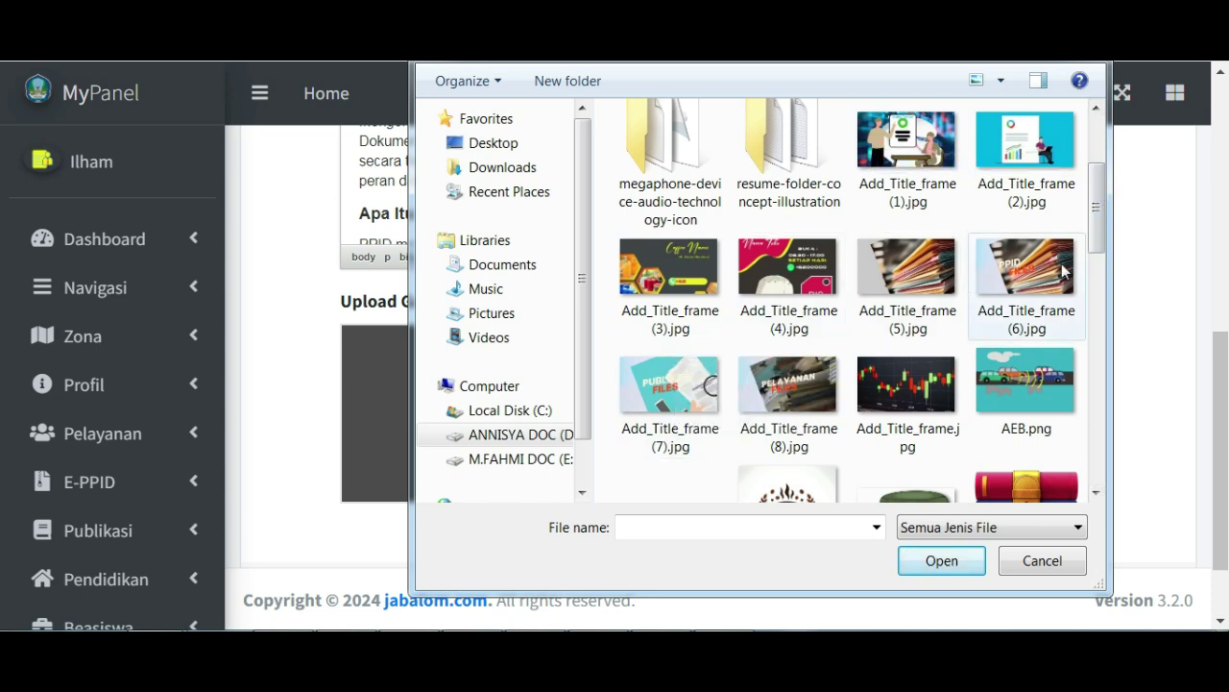
click(672, 384)
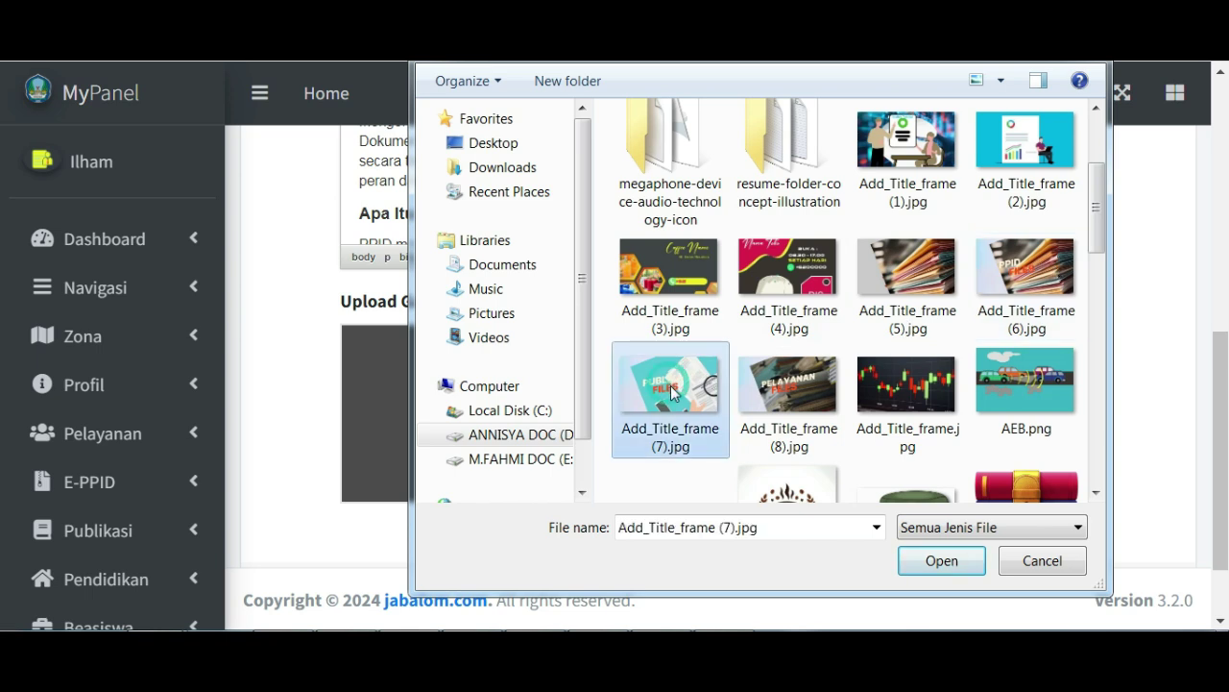
click(941, 560)
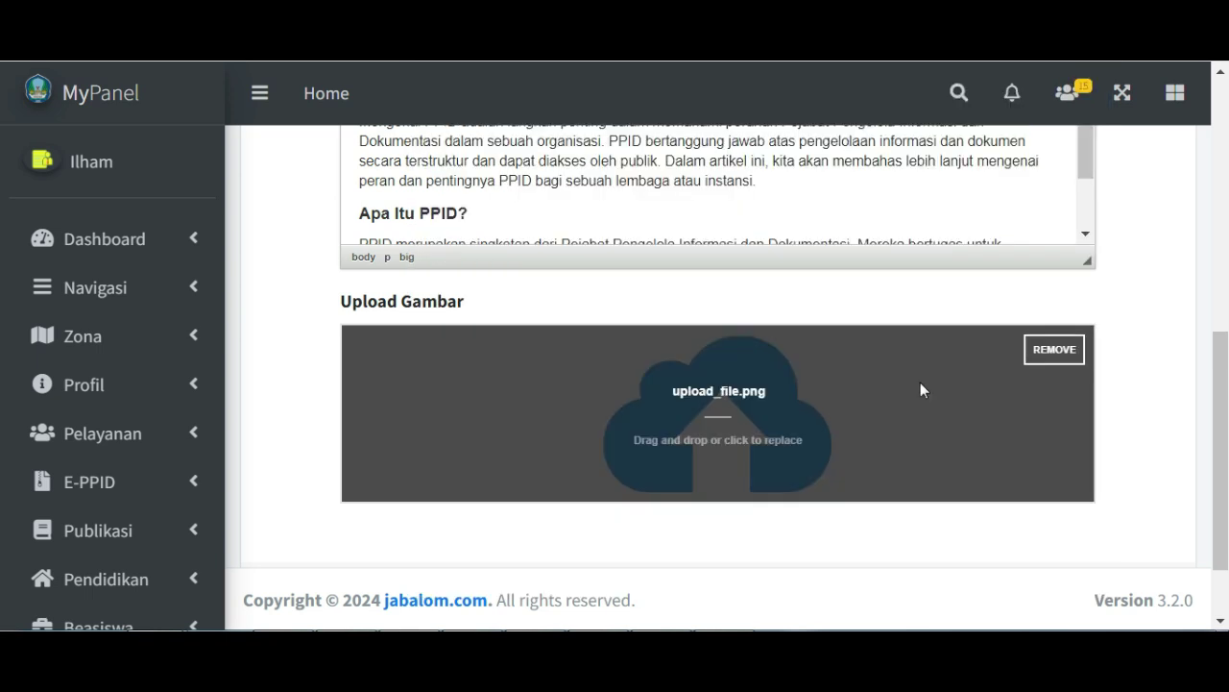
drag(882, 419, 858, 434)
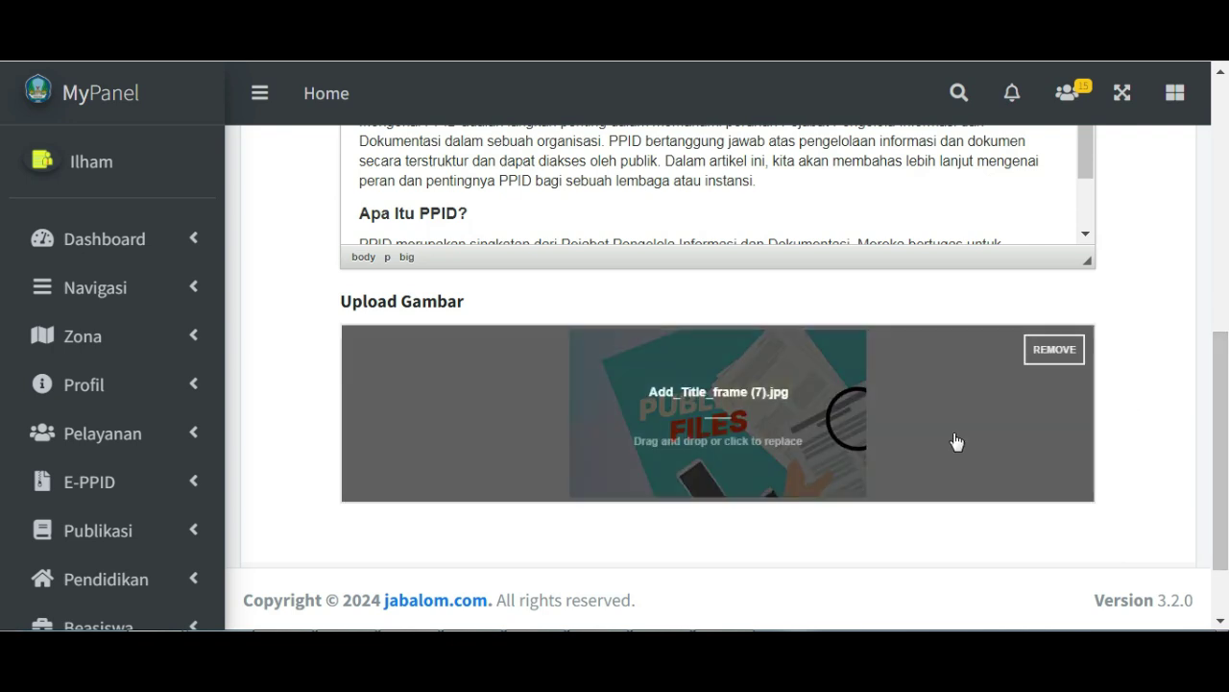
Step: Save and publish the new E-PPID publication
click(1215, 411)
mouse_move(1222, 449)
mouse_down()
mouse_move(1222, 467)
mouse_move(1228, 160)
mouse_move(1215, 444)
mouse_up()
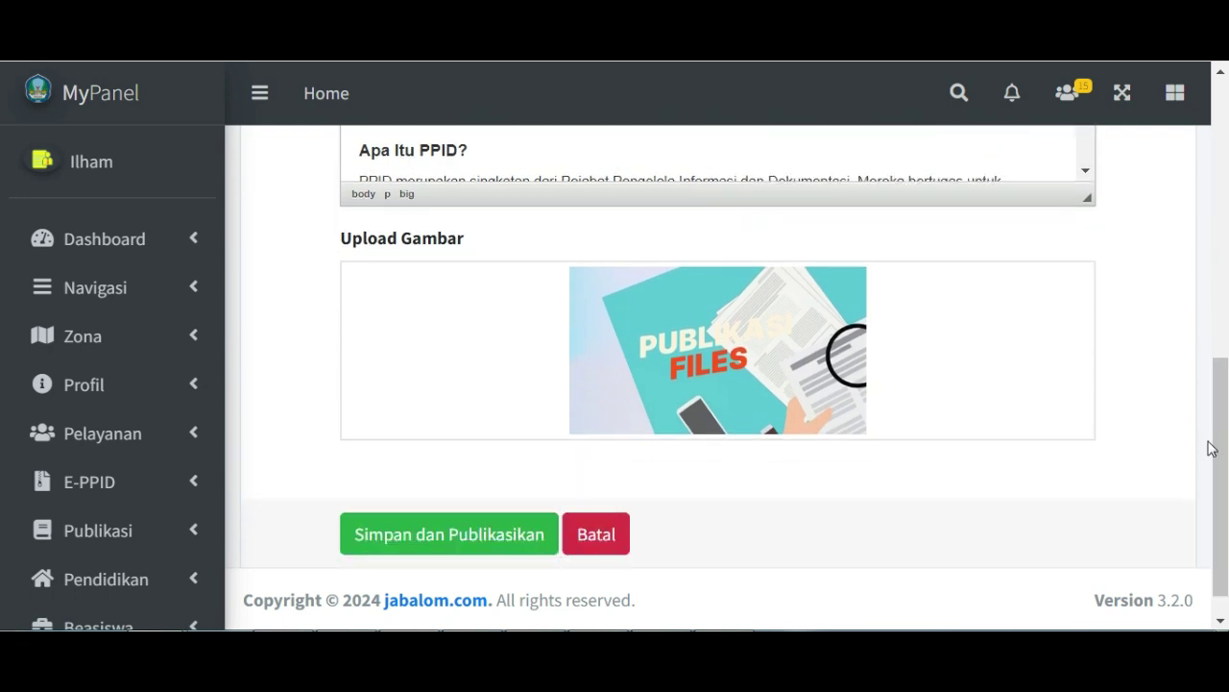
click(450, 534)
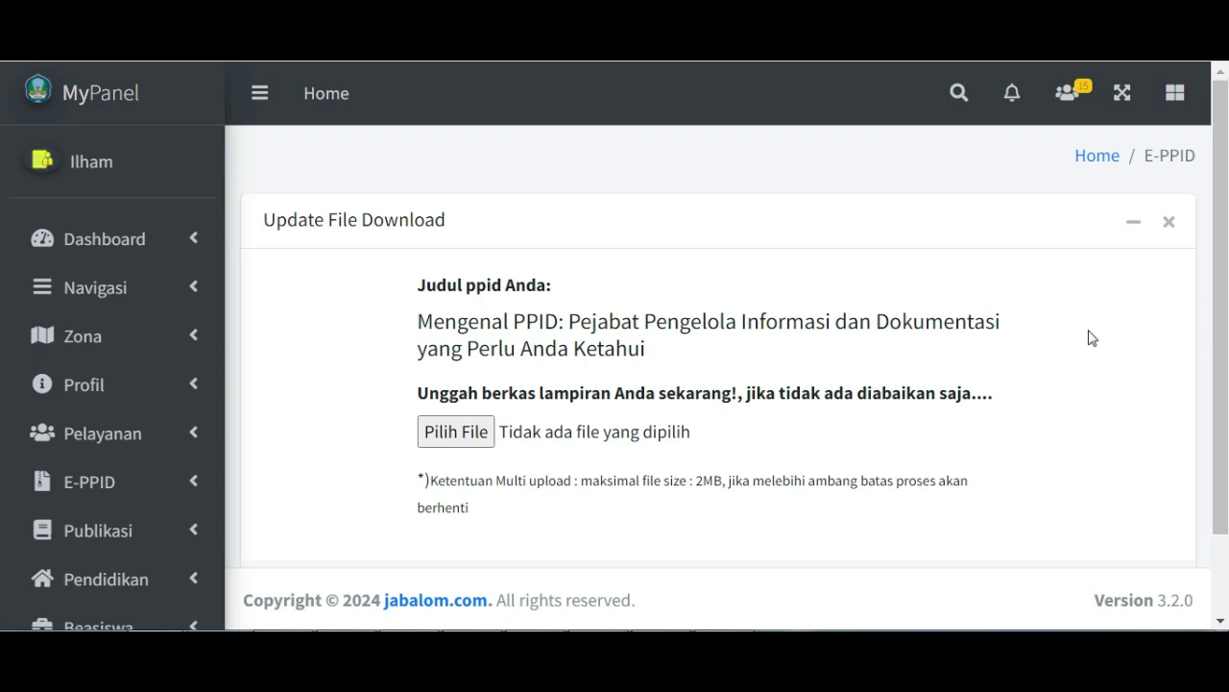
Step: Start choosing attachment files for the publication and open the SMP KELAS 8 folder inside BANK SOAL on drive D
scroll(1219, 298, down, 1)
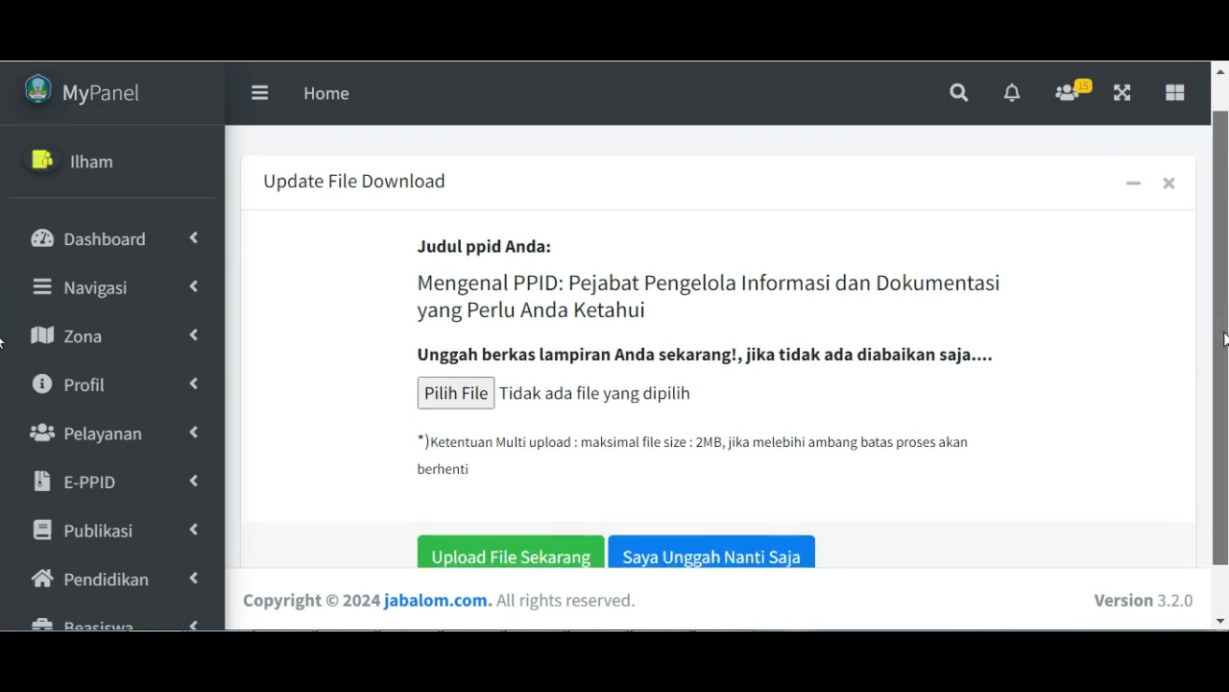
scroll(1219, 298, up, 1)
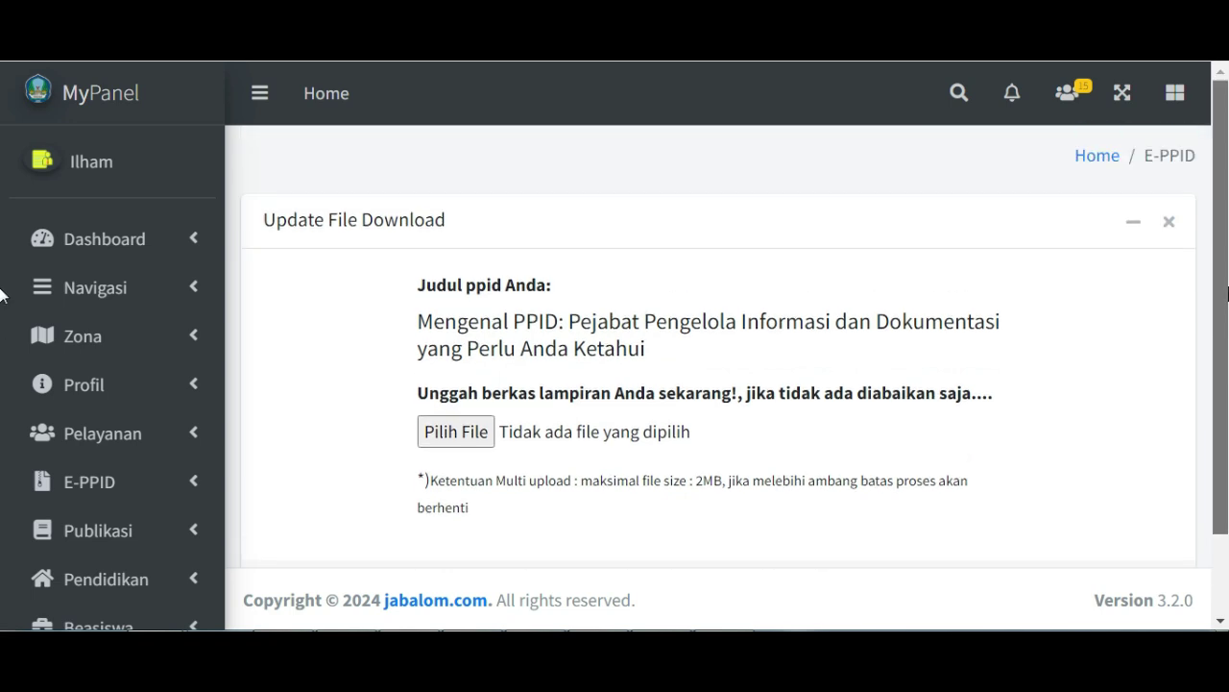
scroll(1225, 317, down, 1)
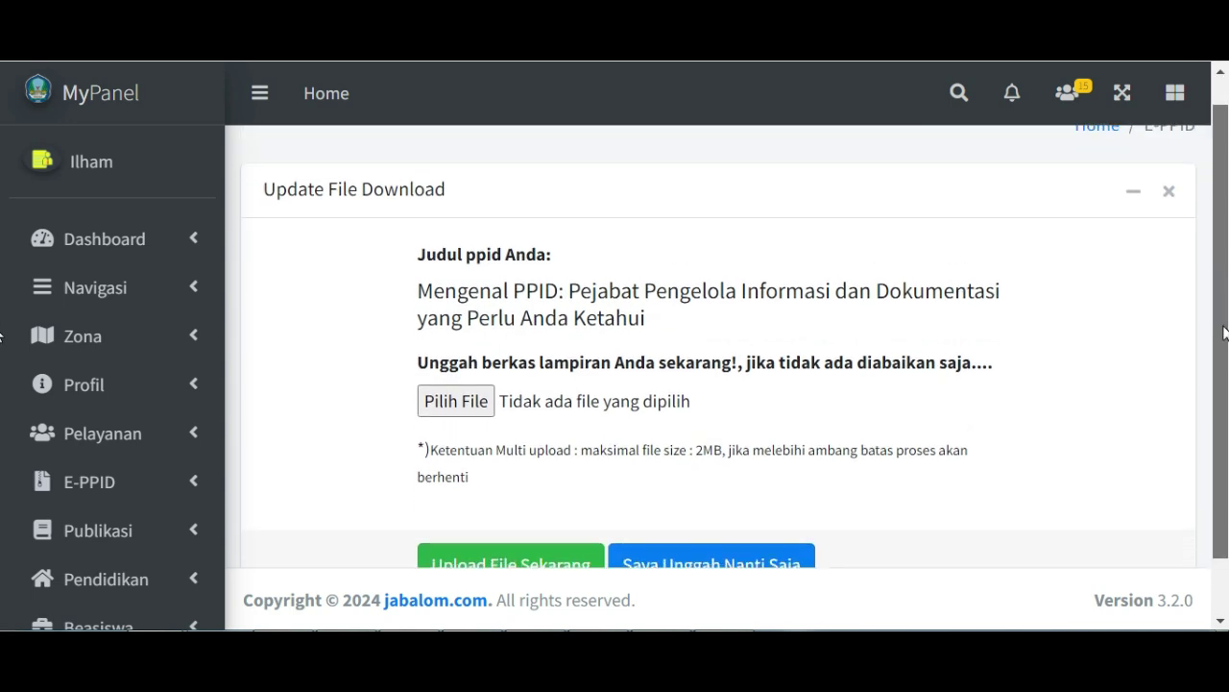
drag(1225, 333, 1221, 350)
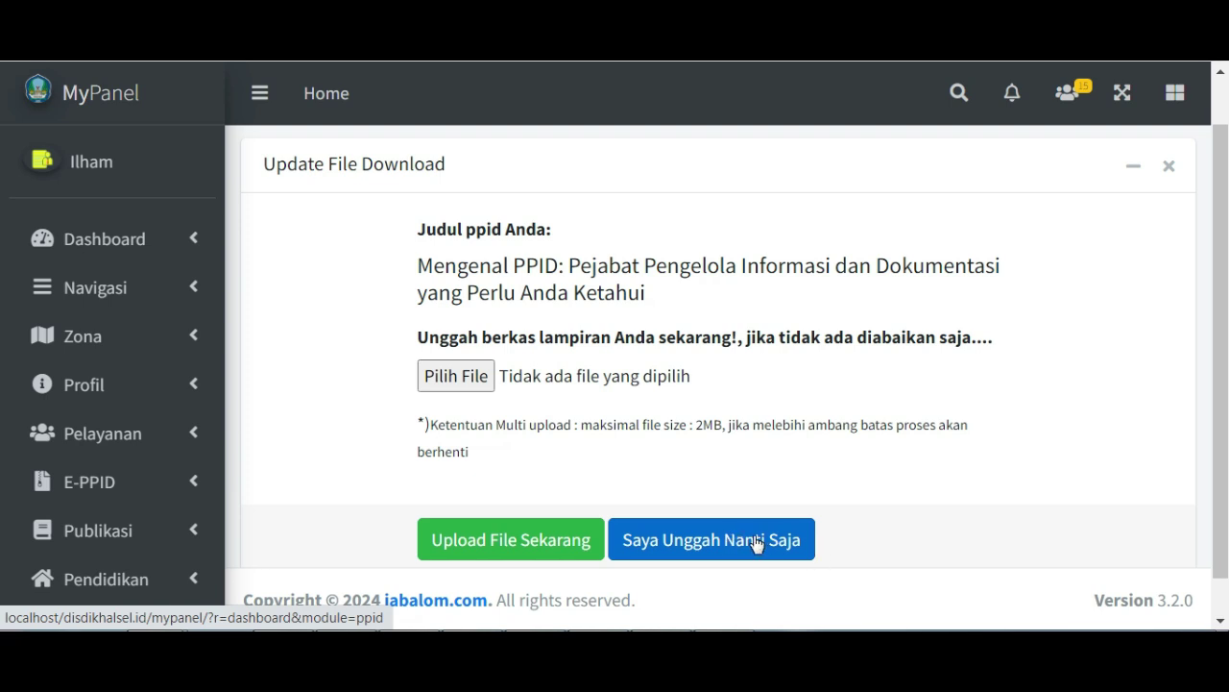
click(468, 378)
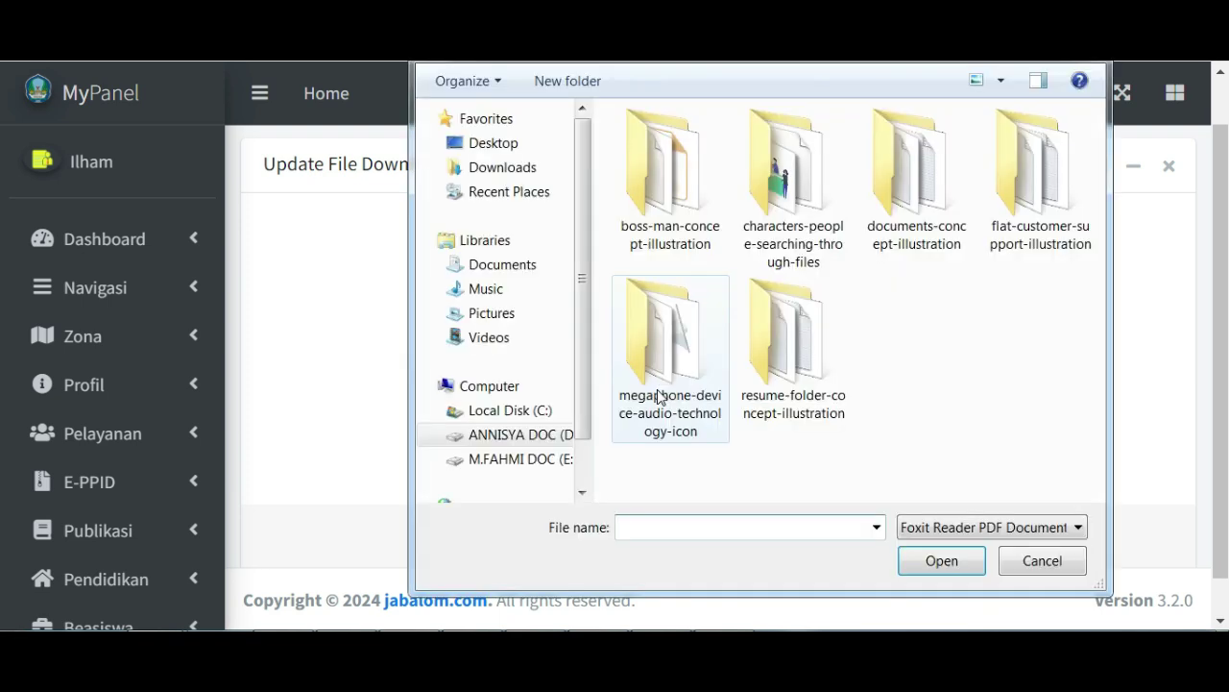
click(545, 435)
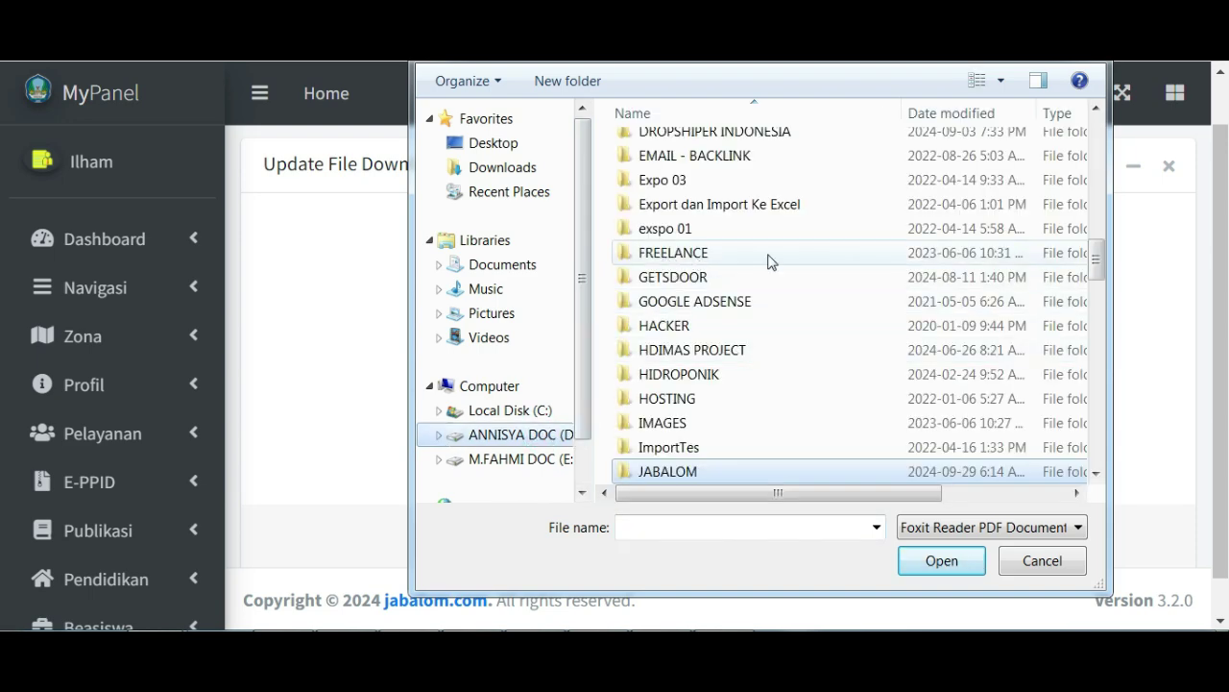
drag(1098, 262, 1095, 123)
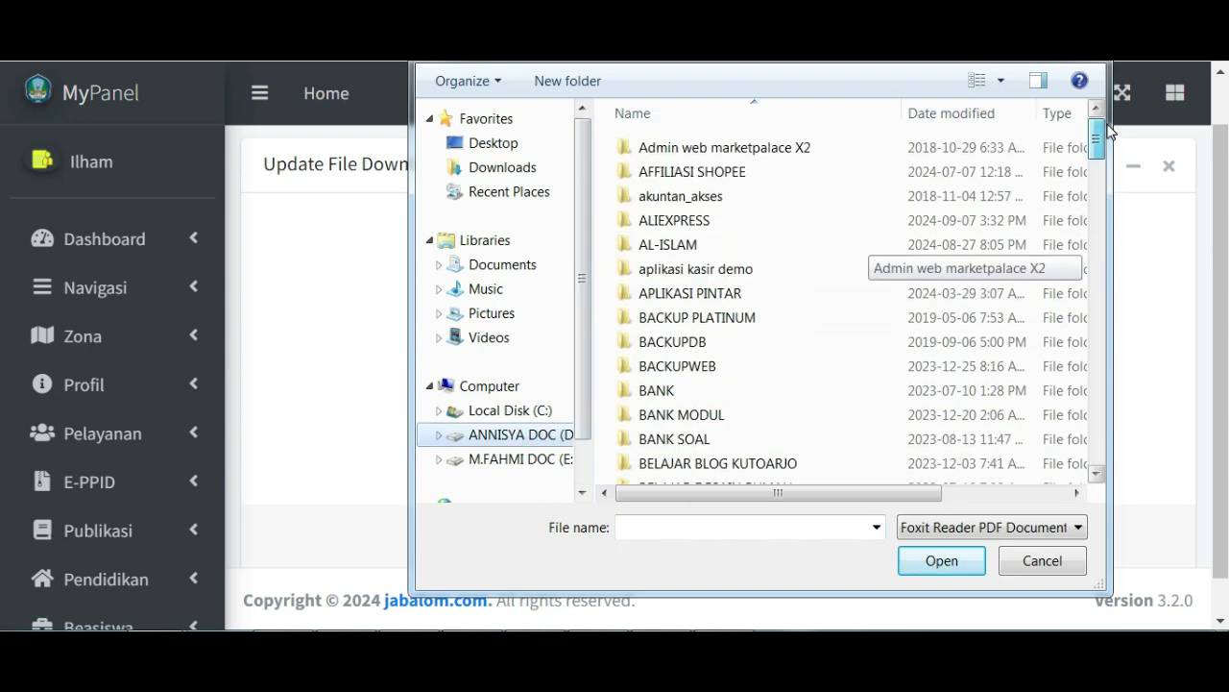
click(658, 229)
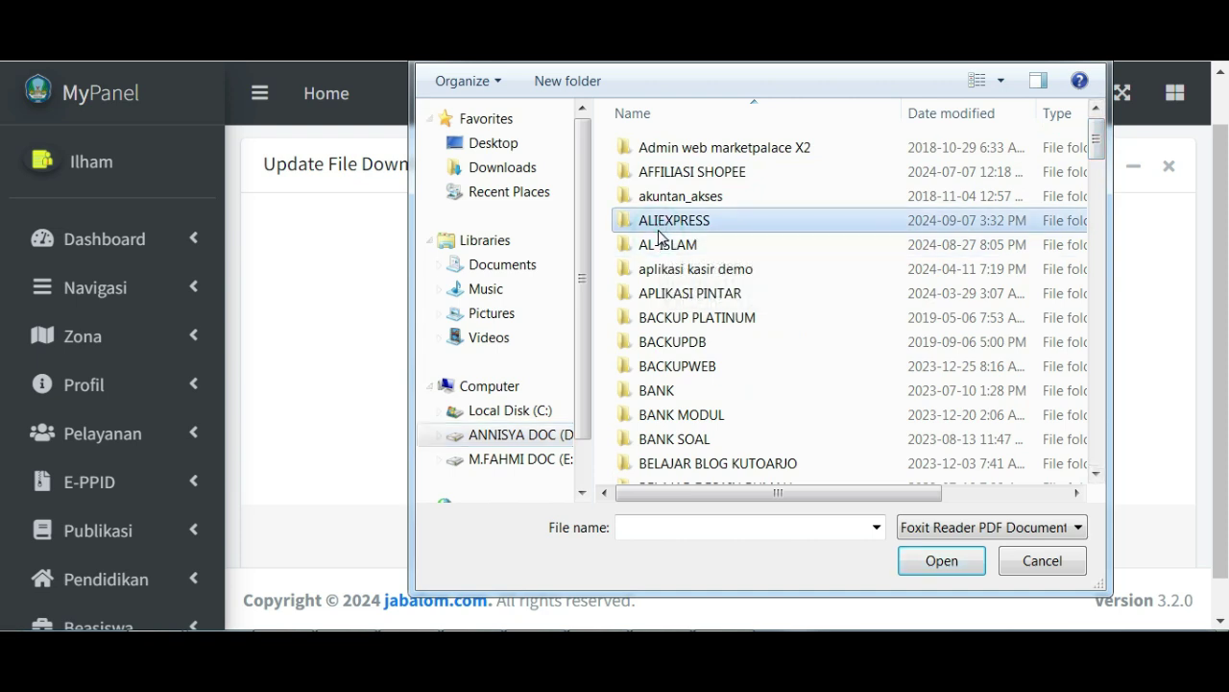
key(b)
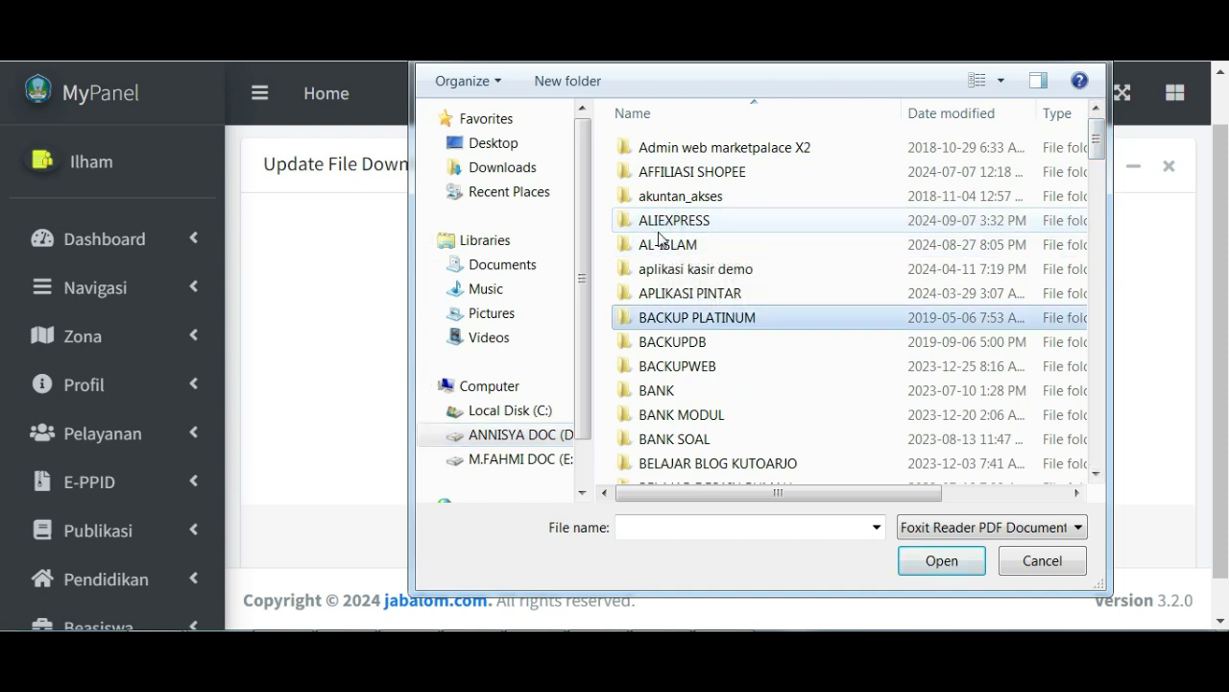
double_click(668, 440)
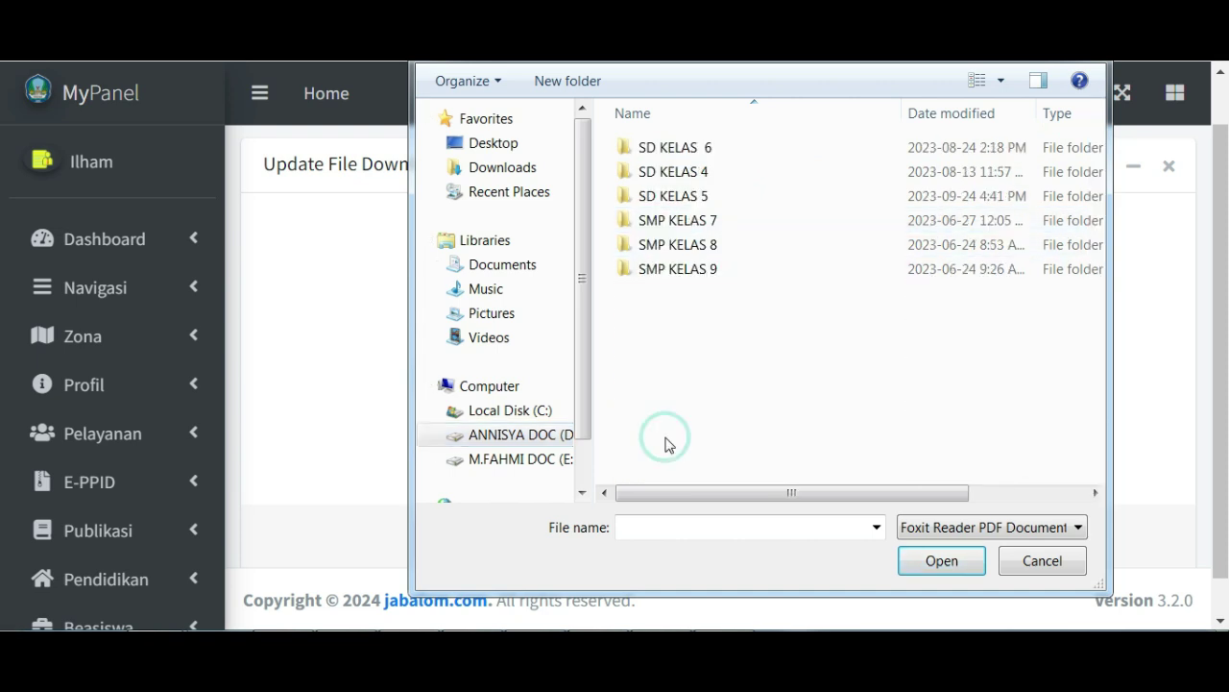
click(661, 250)
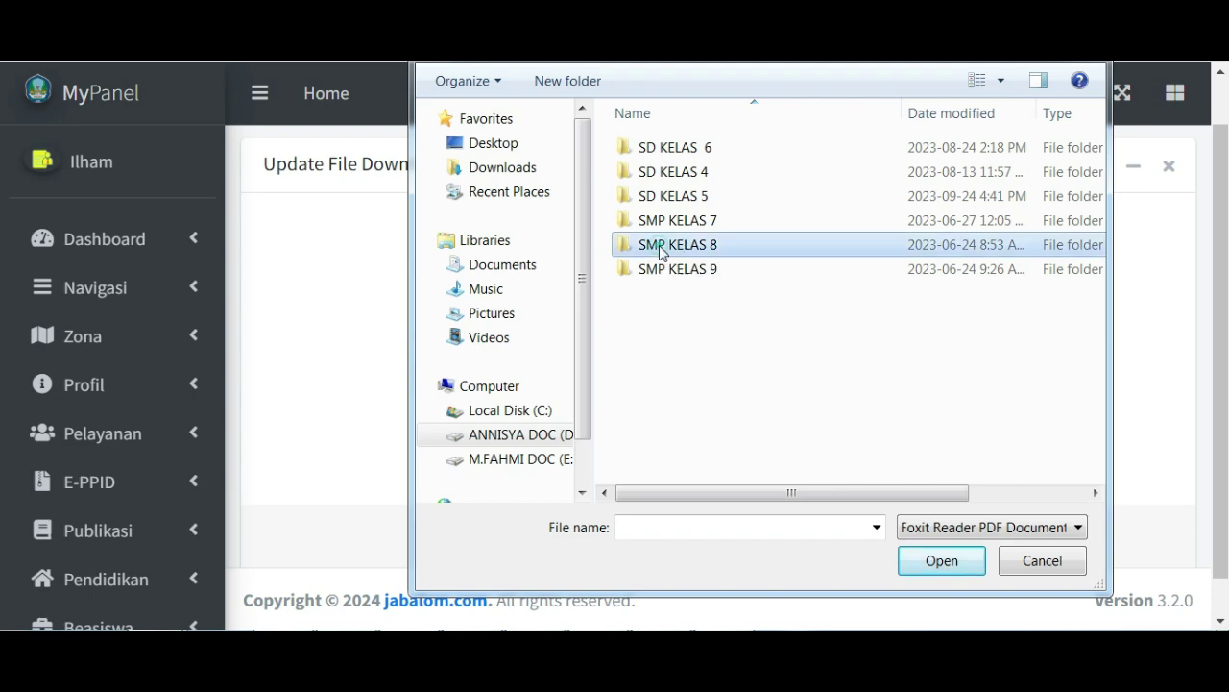
double_click(661, 250)
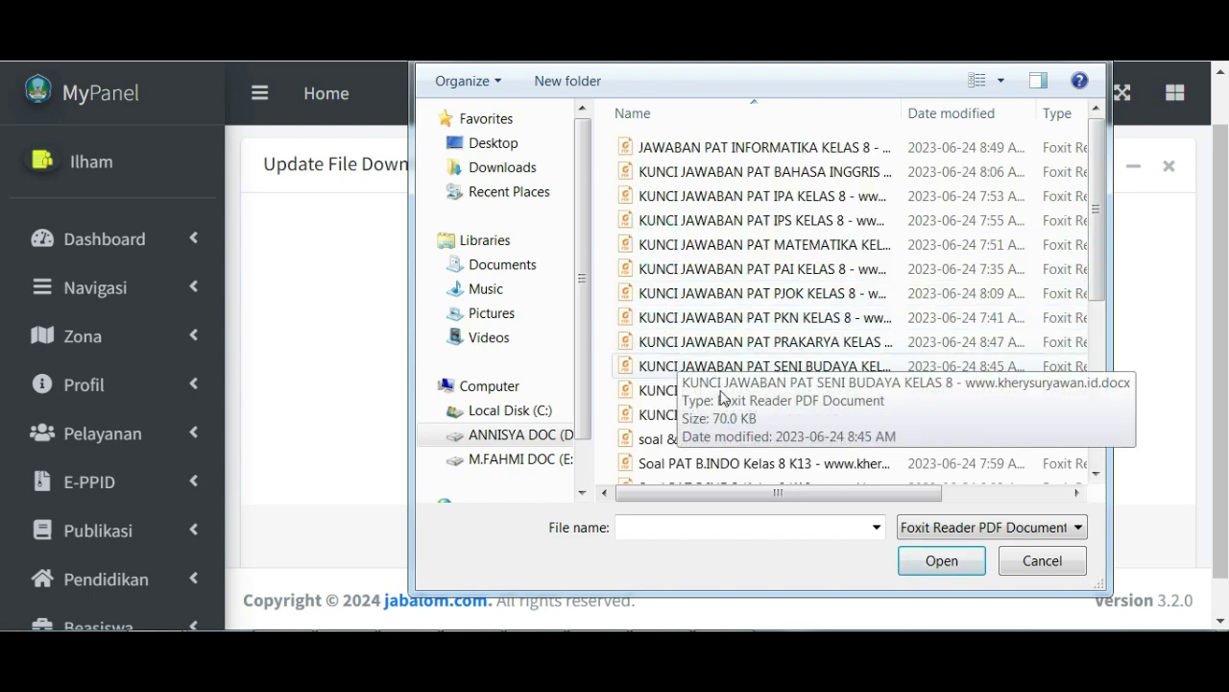
Step: Examine the names and sizes of the PDF files in the SMP KELAS 8 folder against the 2MB upload limit
click(1096, 206)
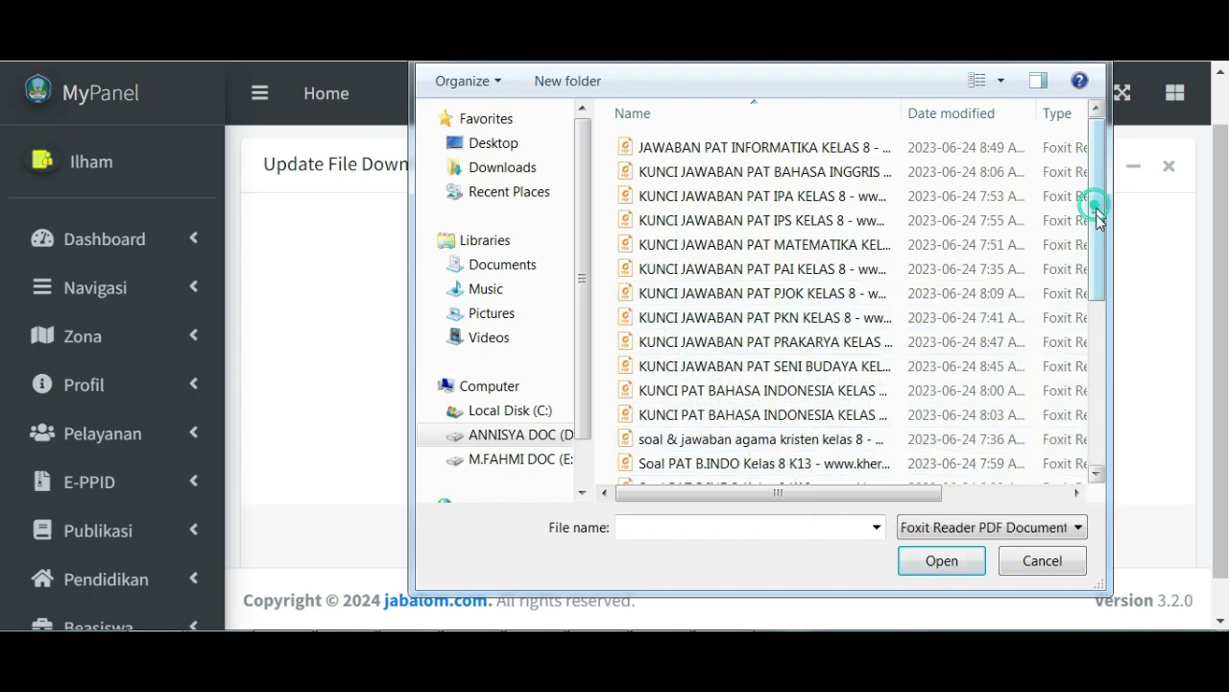
drag(1096, 205, 1102, 359)
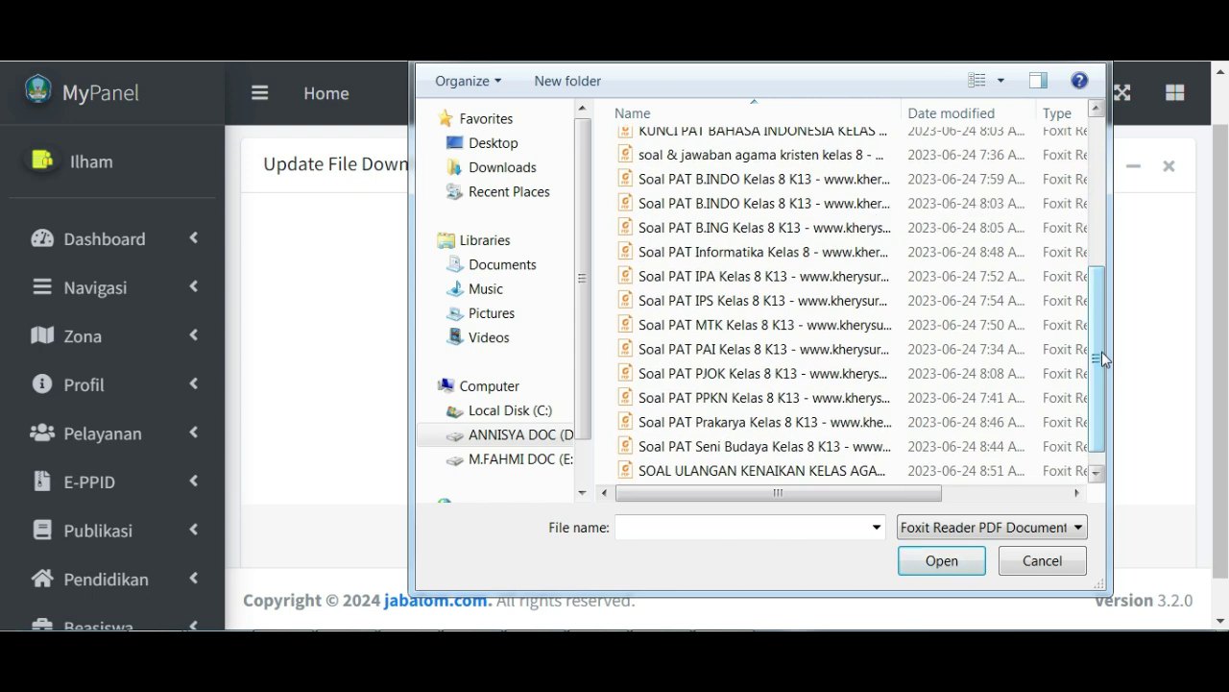
drag(756, 496, 944, 497)
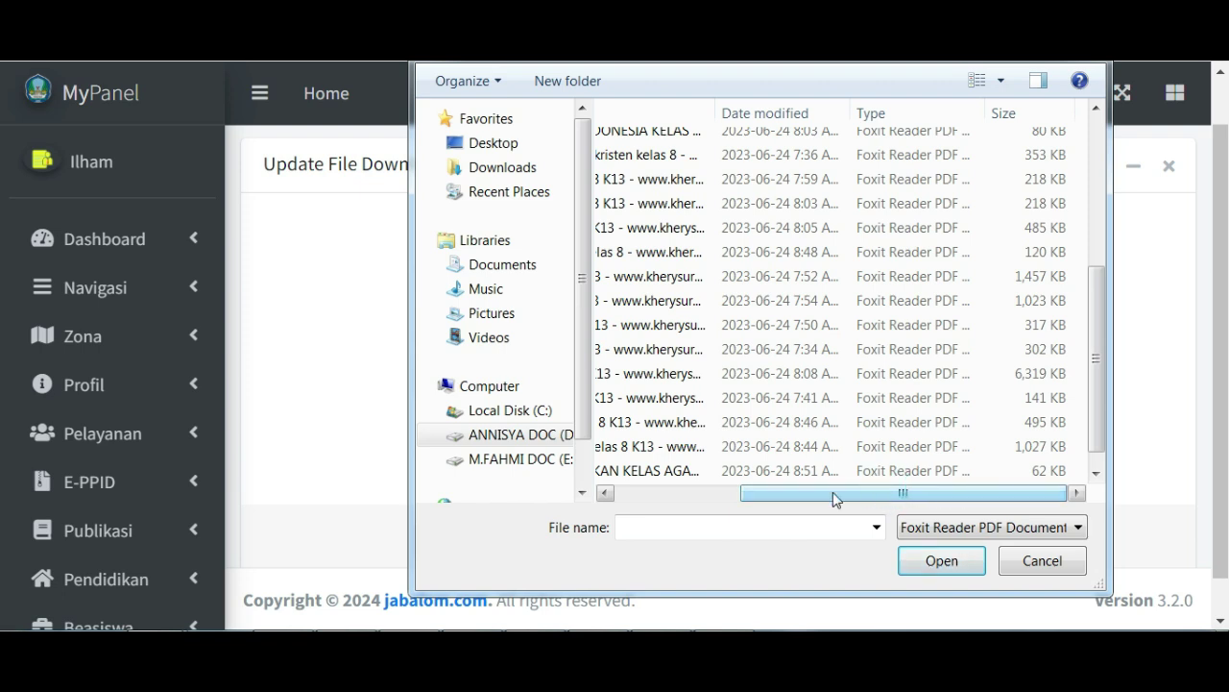
drag(833, 493, 708, 502)
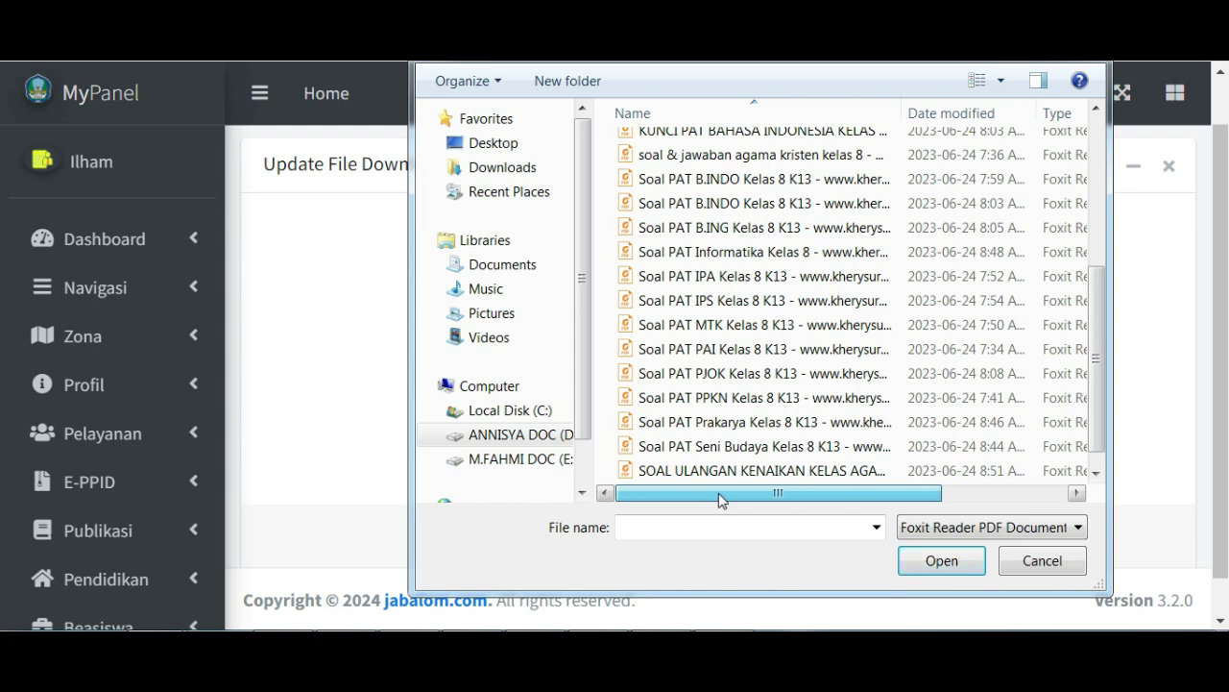
click(725, 492)
drag(756, 497, 894, 496)
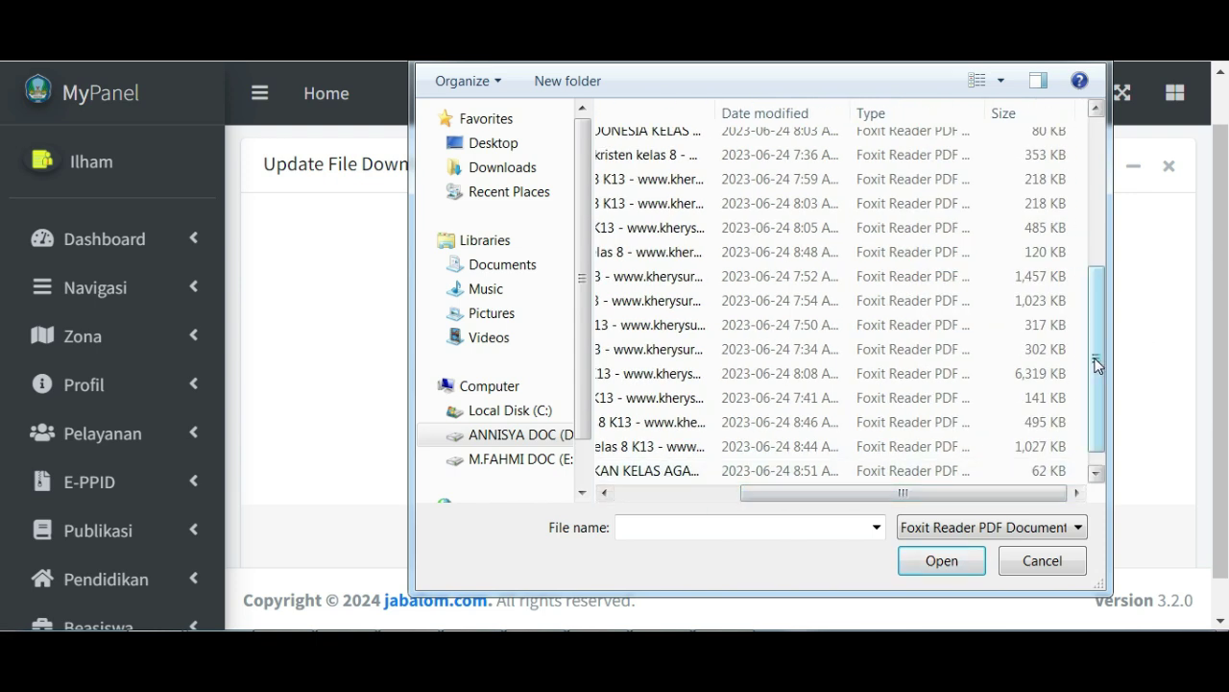
drag(1095, 360, 1091, 305)
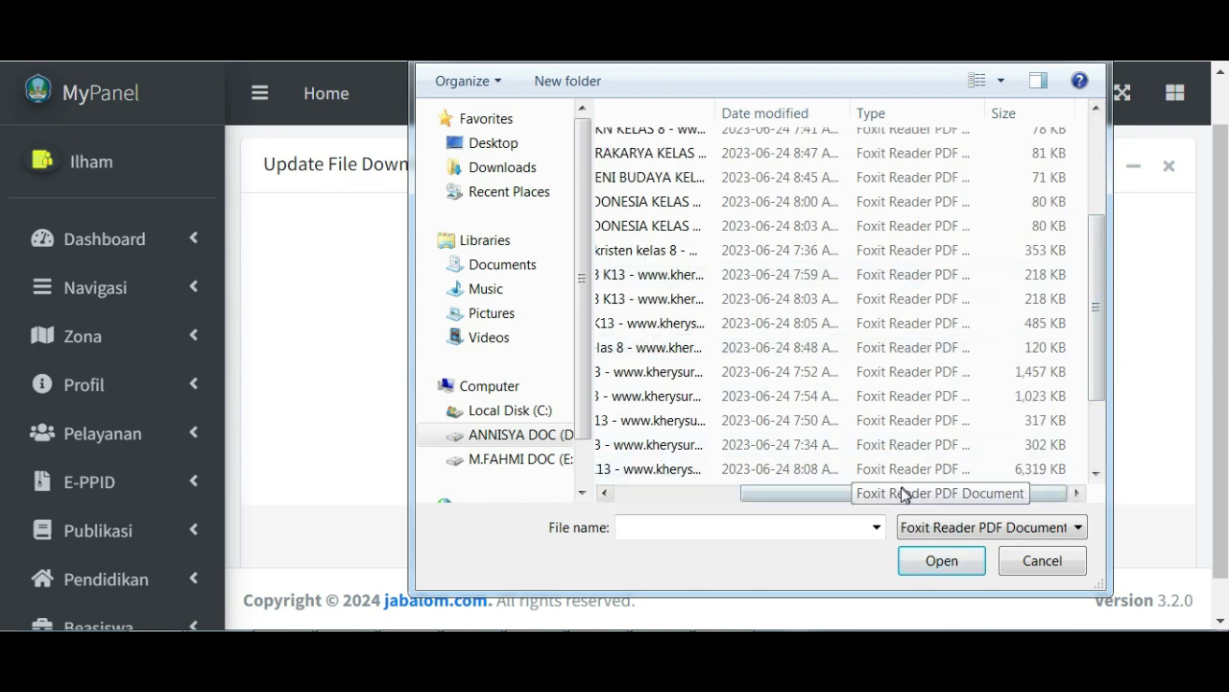
drag(903, 494, 734, 501)
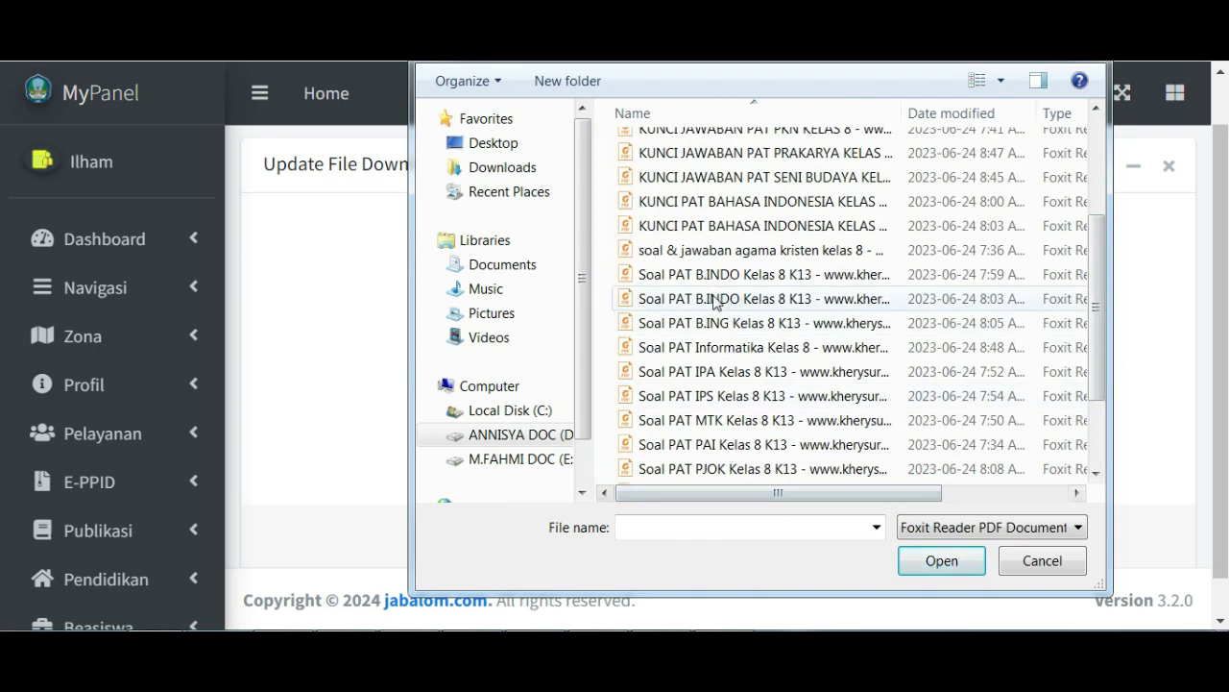
Step: Attach the two Soal PAT B.INDO Kelas 8 K13 PDFs and the Soal PAT B.ING Kelas 8 K13 PDF, and upload them
click(629, 278)
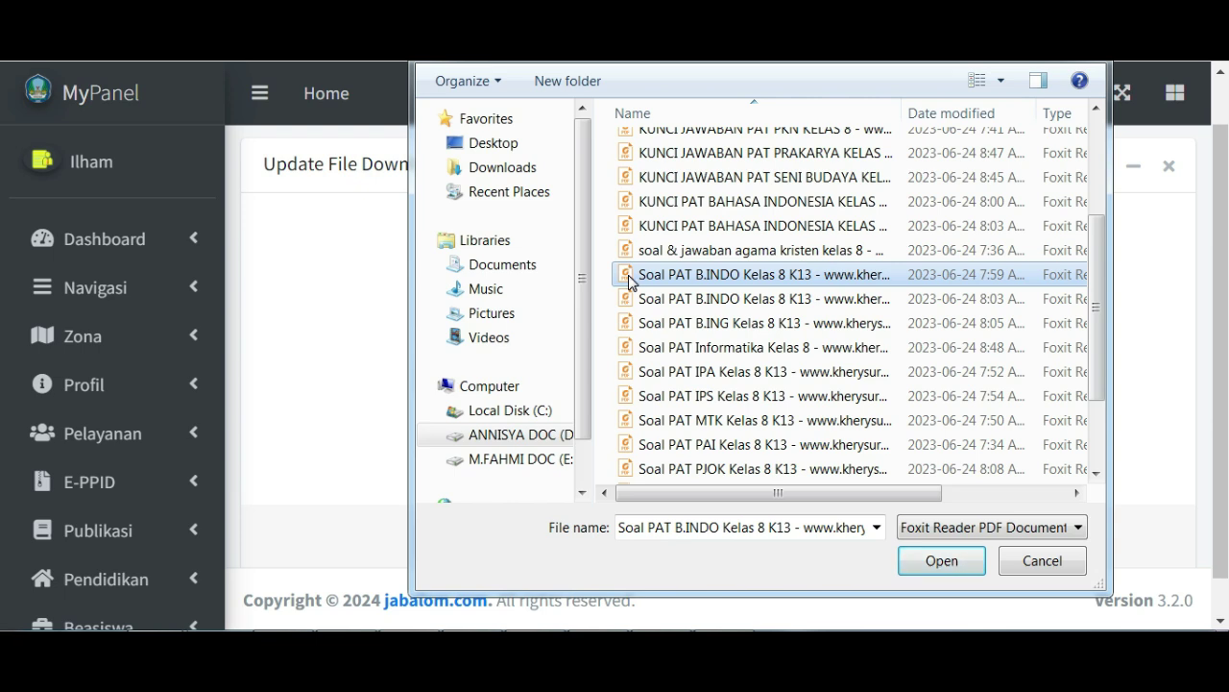
shift+click(629, 327)
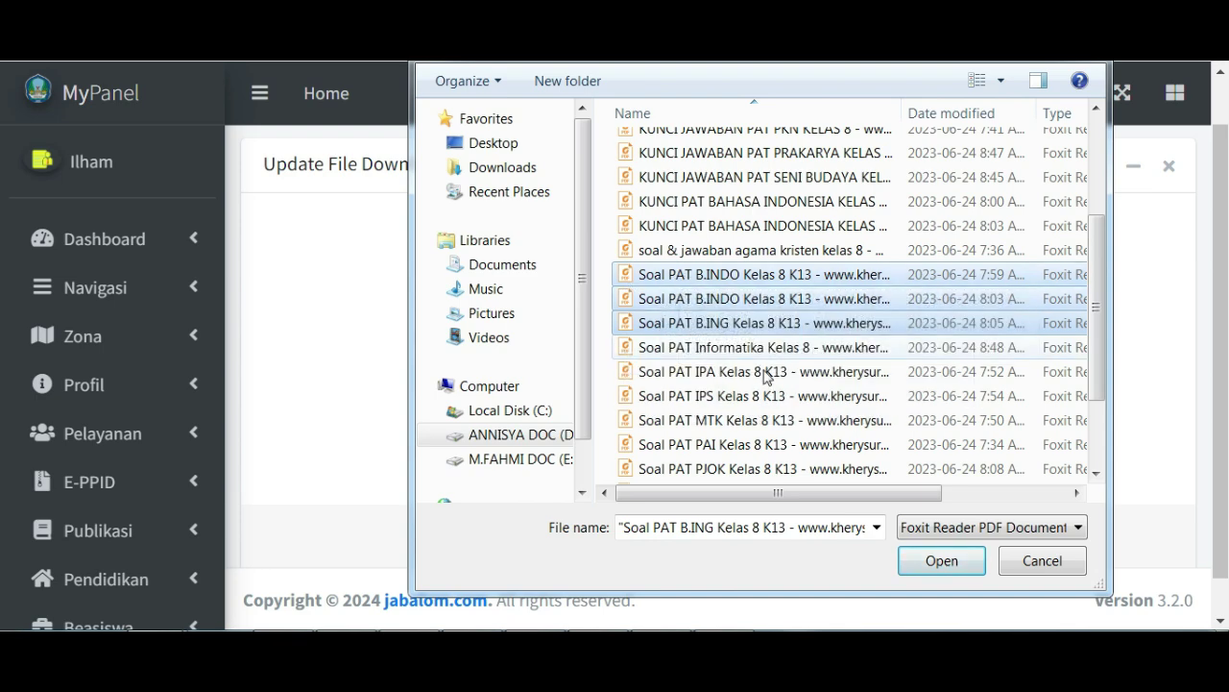
click(931, 560)
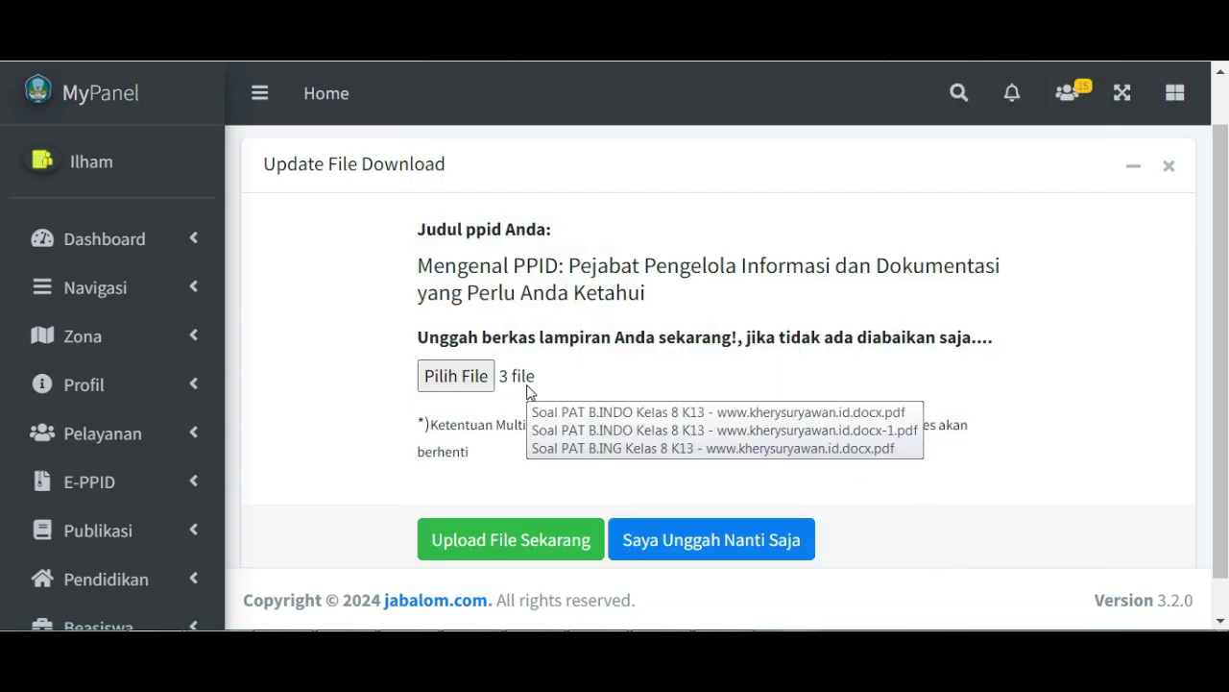
click(489, 536)
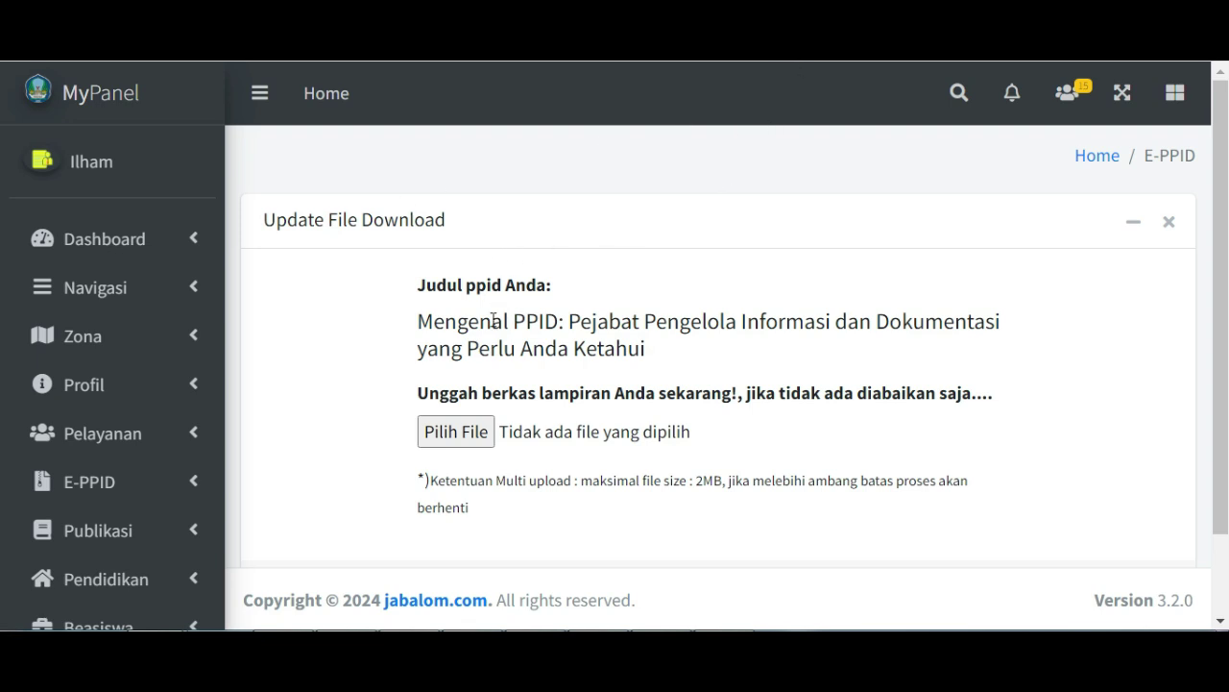
Step: Skip uploading further attachments for the Mengenal PPID publication and return to the E-PPID list
drag(418, 319, 672, 357)
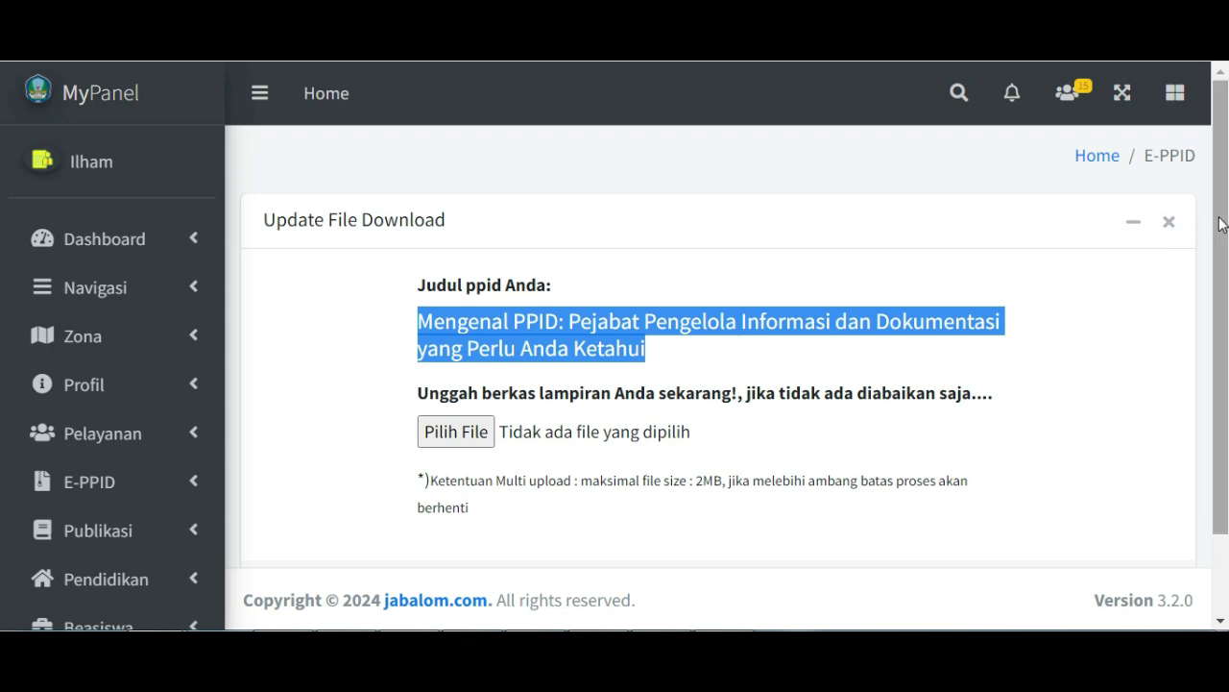
drag(1221, 222, 1213, 288)
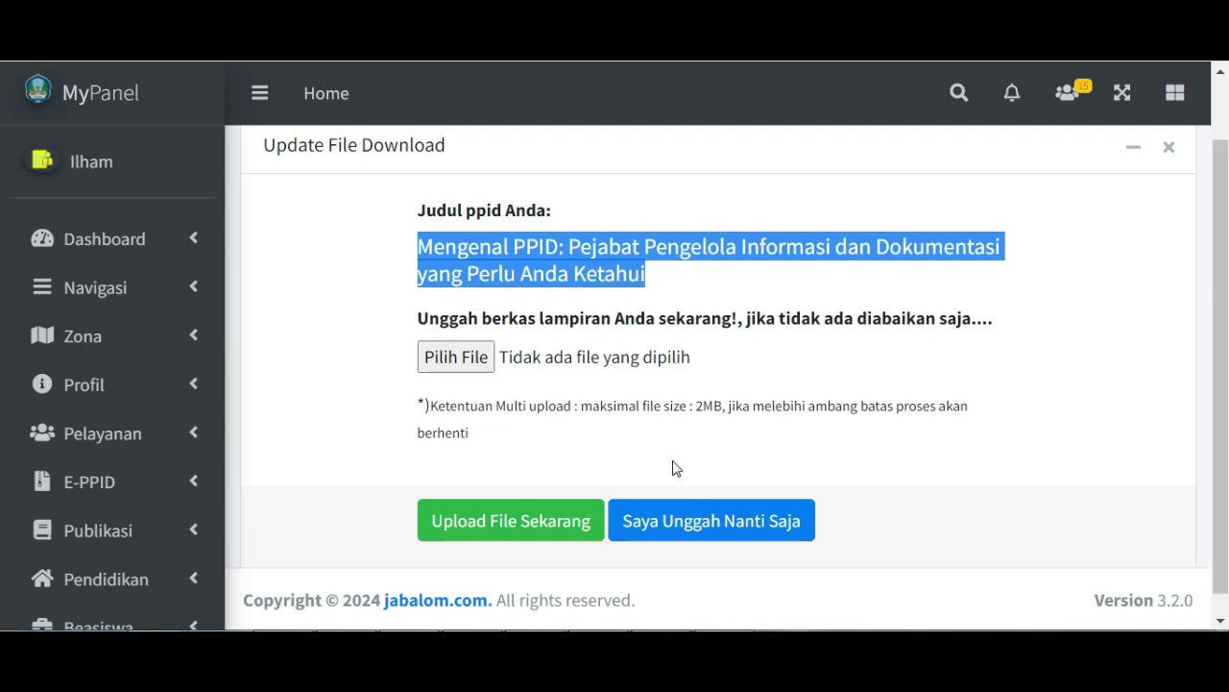
click(669, 518)
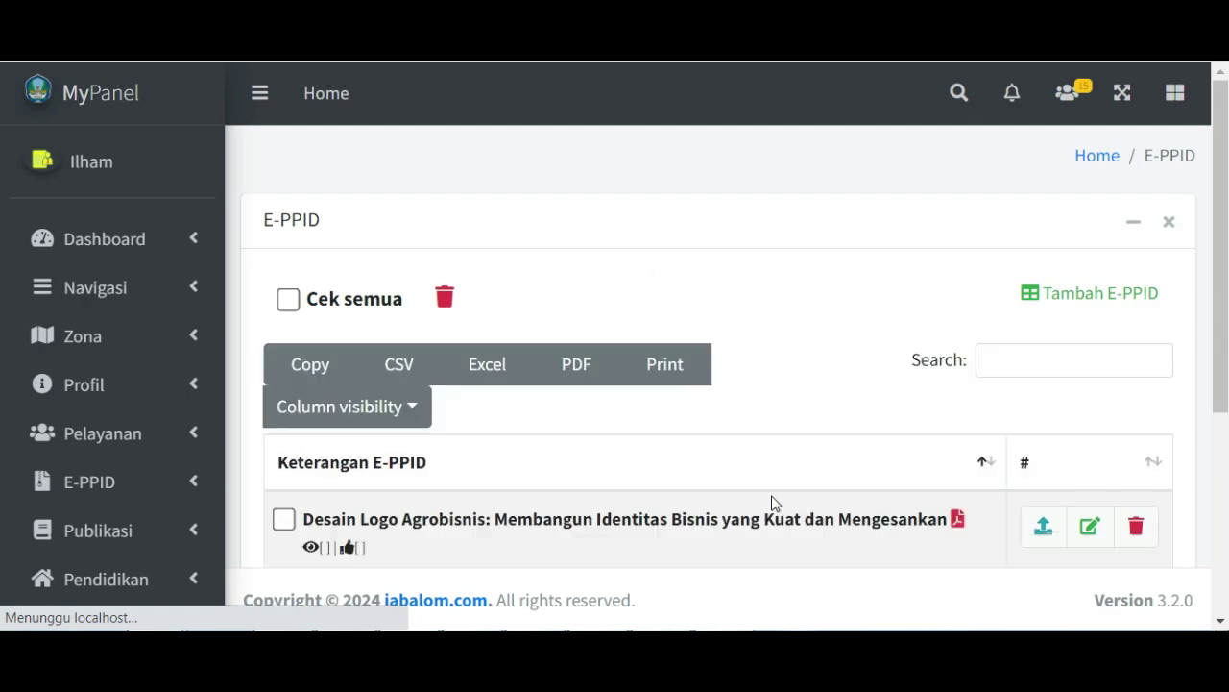
Step: Check the attachment list of the Desain Logo Agrobisnis publication and return to the E-PPID list
drag(1225, 189, 1227, 305)
drag(1227, 265, 1227, 264)
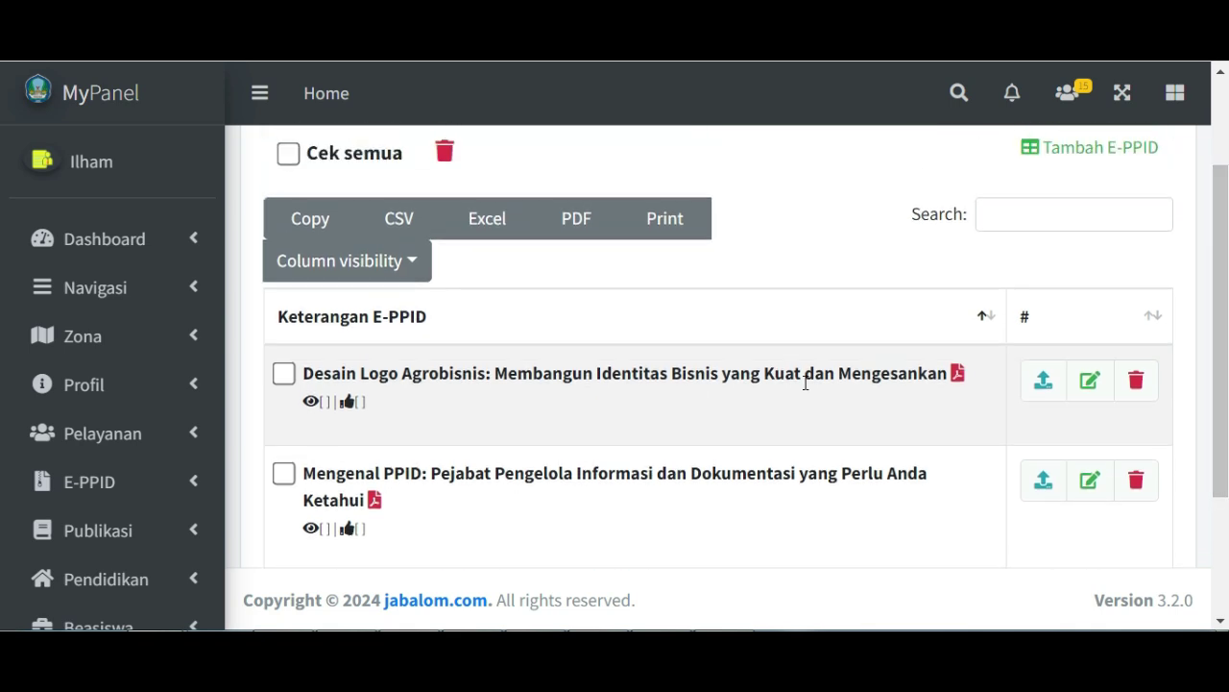
click(957, 377)
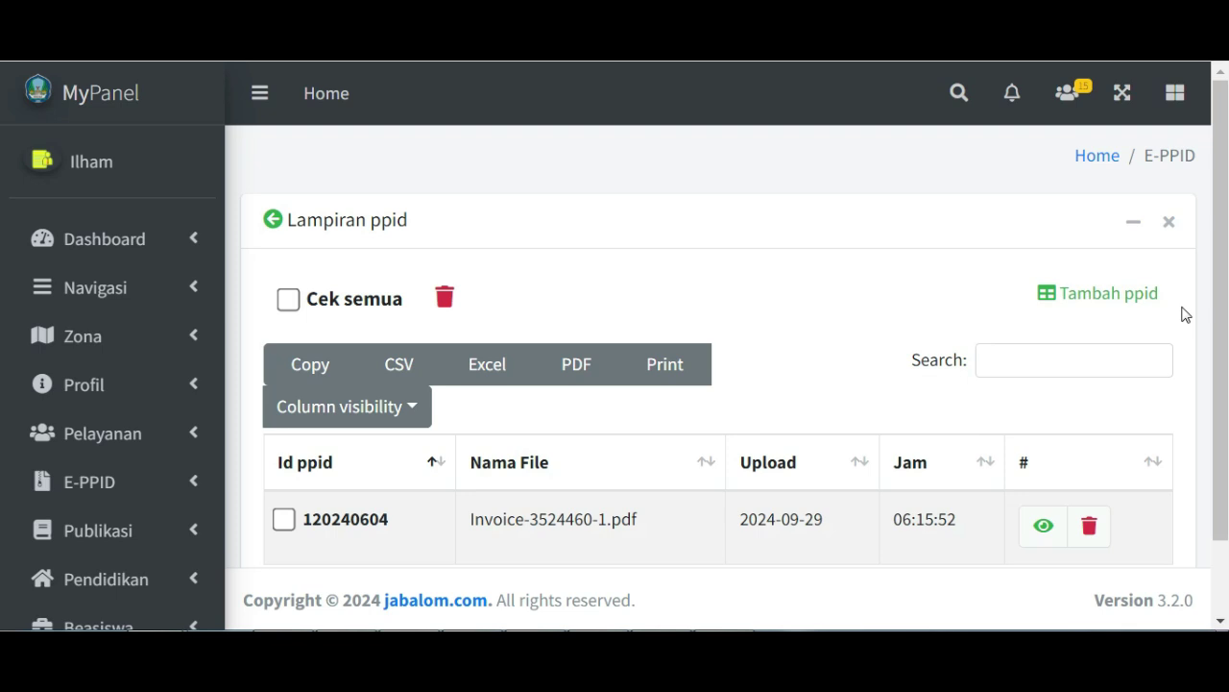
scroll(1211, 317, down, 2)
scroll(5, 385, up, 1)
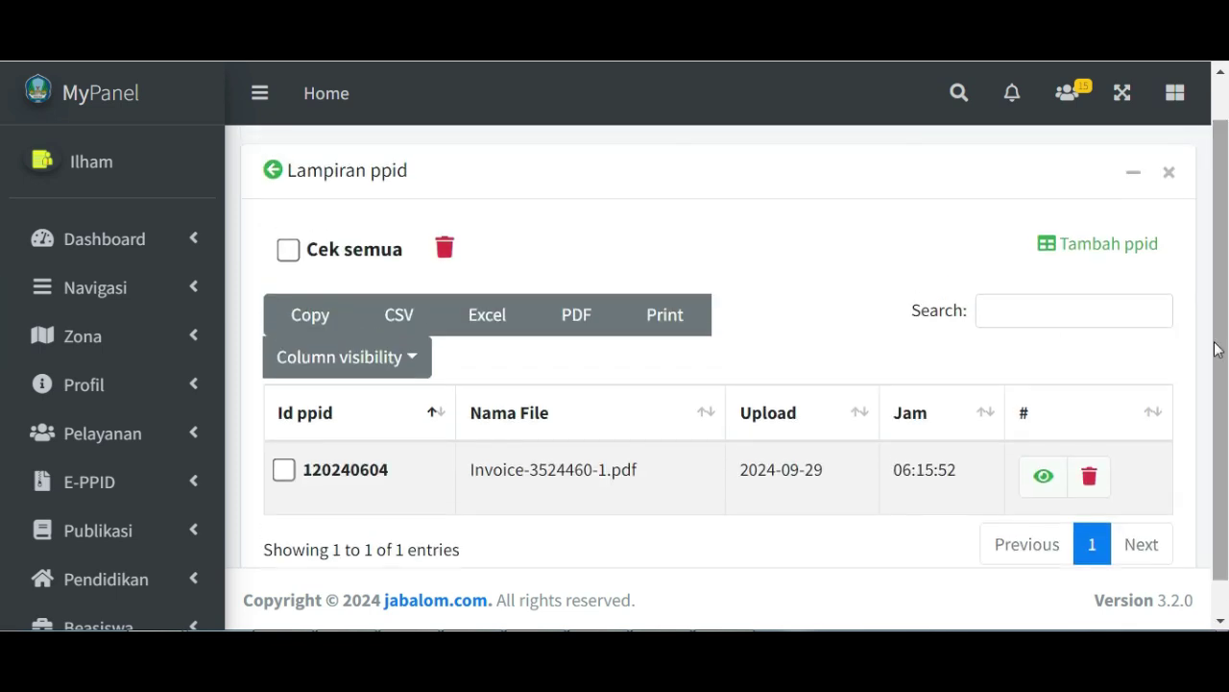
click(273, 170)
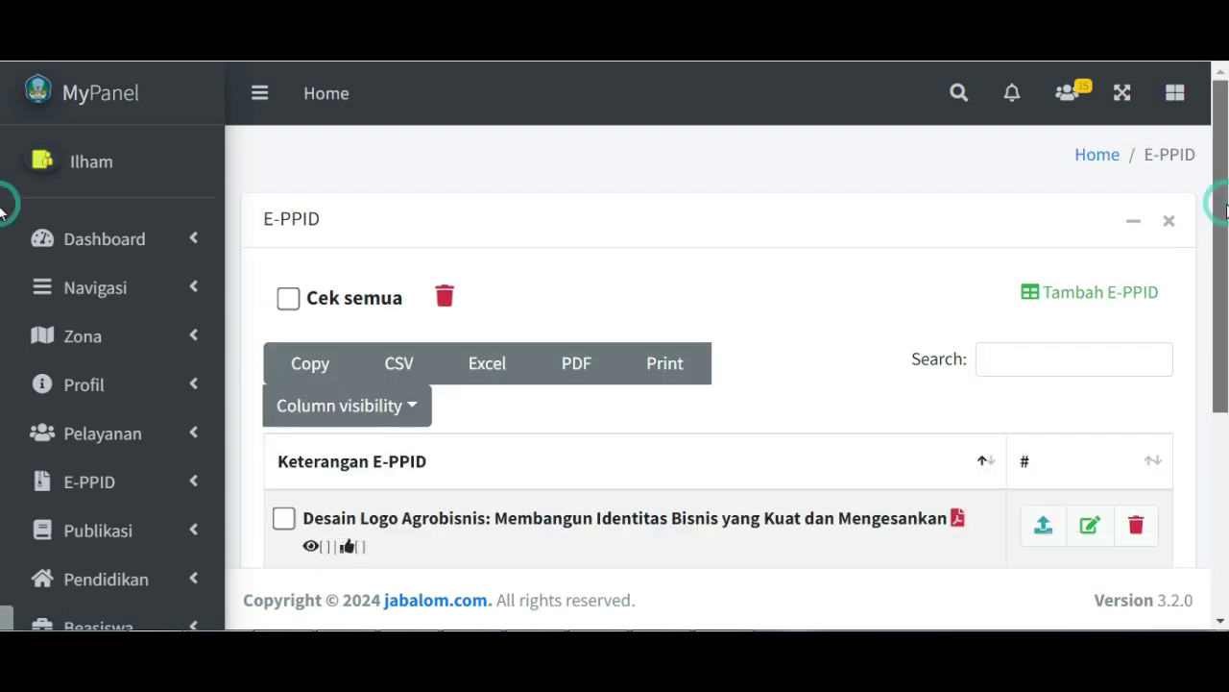
Step: Open the attachment list of the Mengenal PPID publication and review its uploaded PDF files
scroll(3, 322, down, 2)
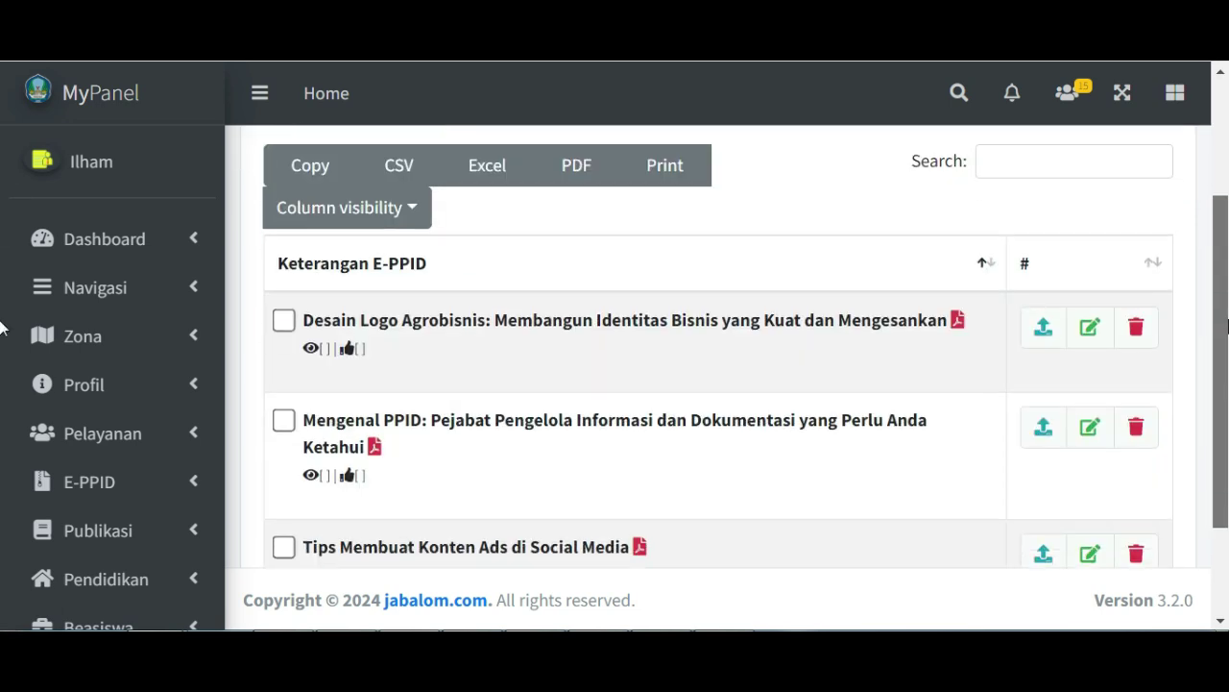
scroll(3, 328, down, 1)
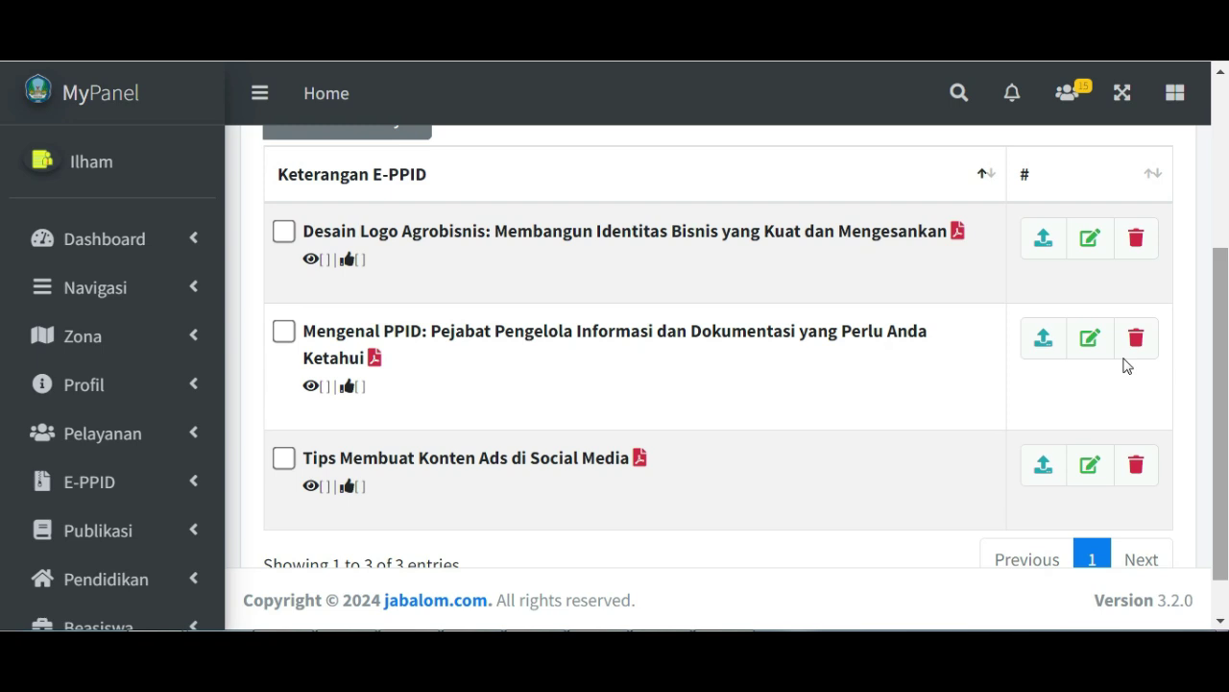
click(374, 359)
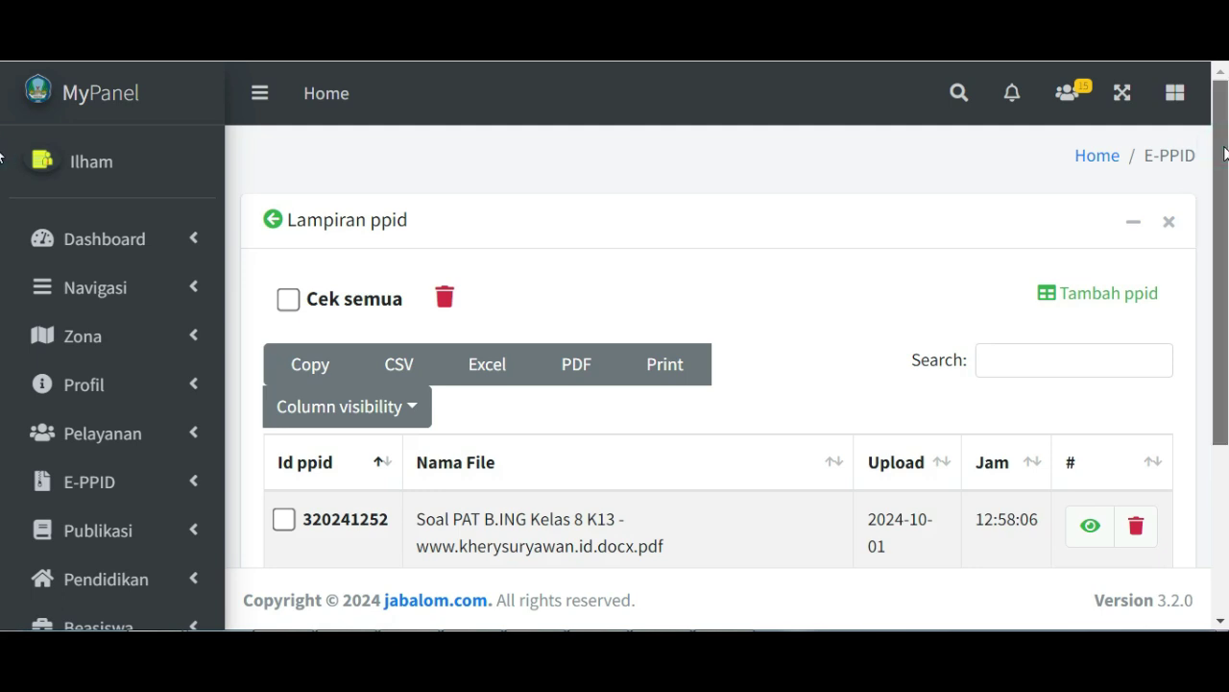
scroll(1225, 157, down, 1)
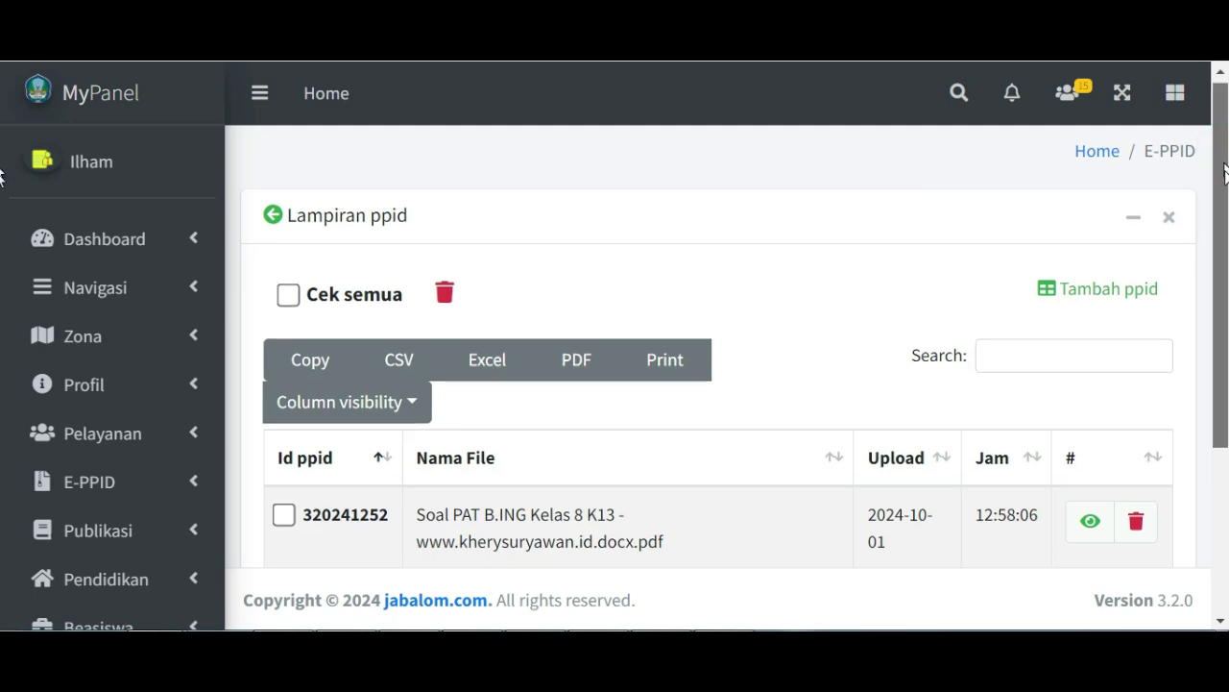
drag(1224, 173, 1224, 285)
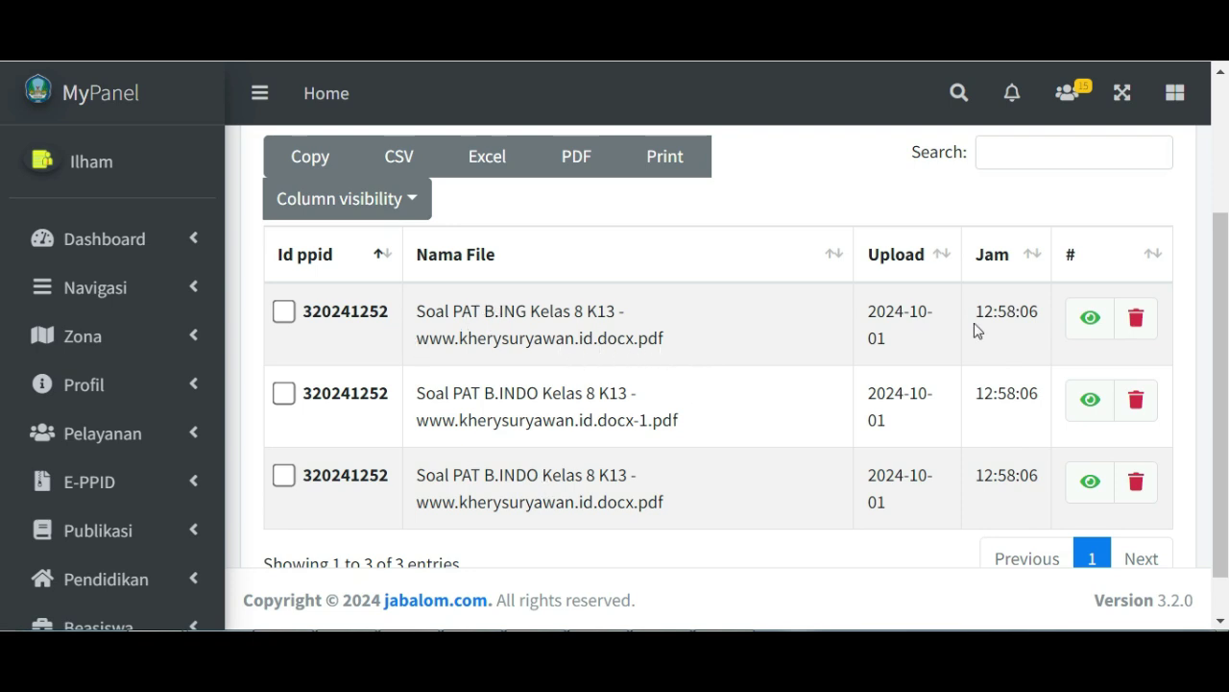
Step: Preview the attached Soal PAT B.ING Kelas 8 K13 PDF and look over its first page
click(1091, 322)
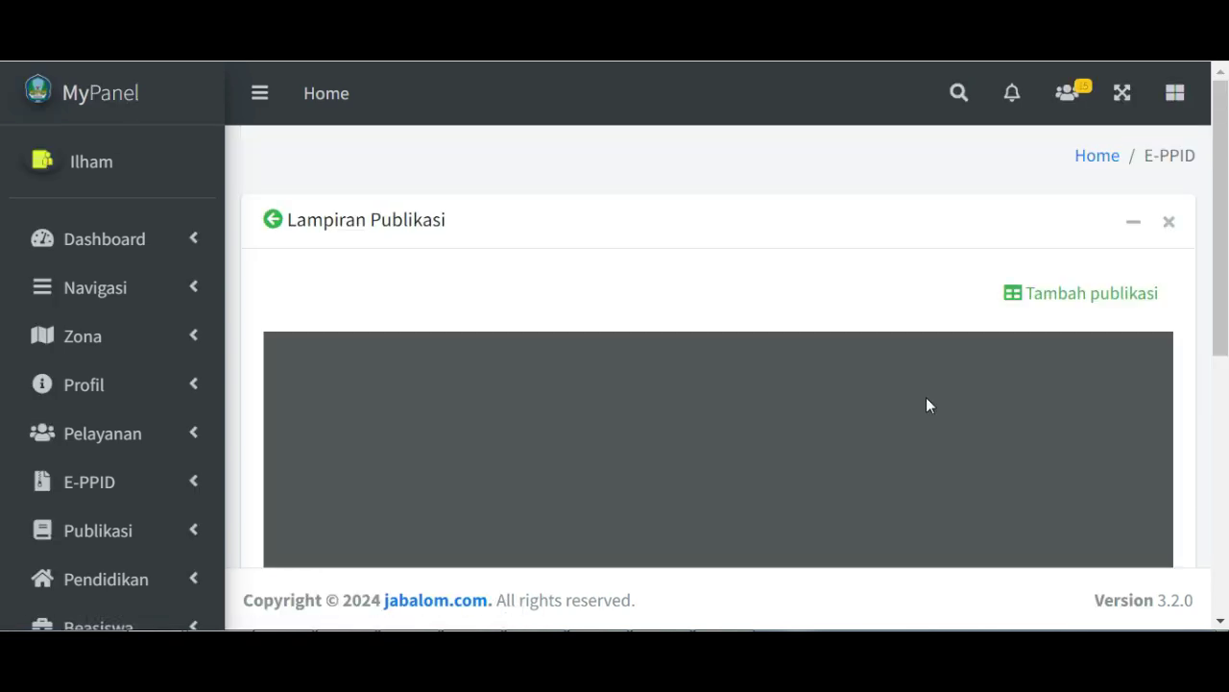
click(1219, 171)
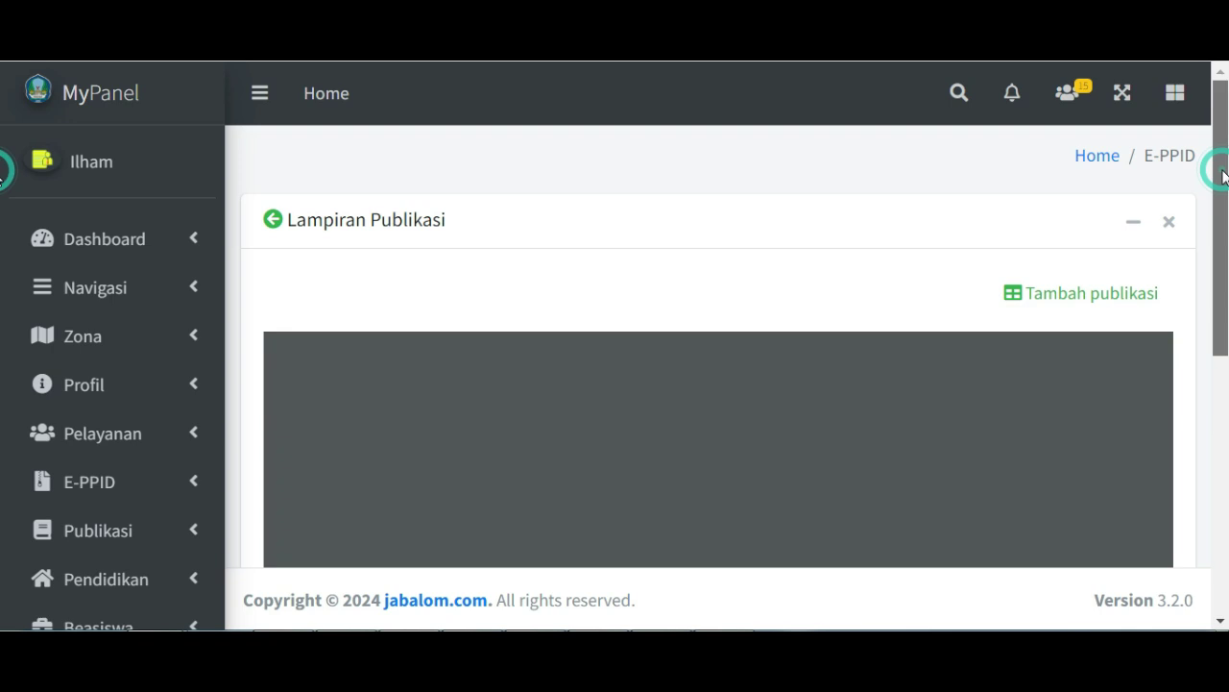
drag(1223, 176, 1223, 198)
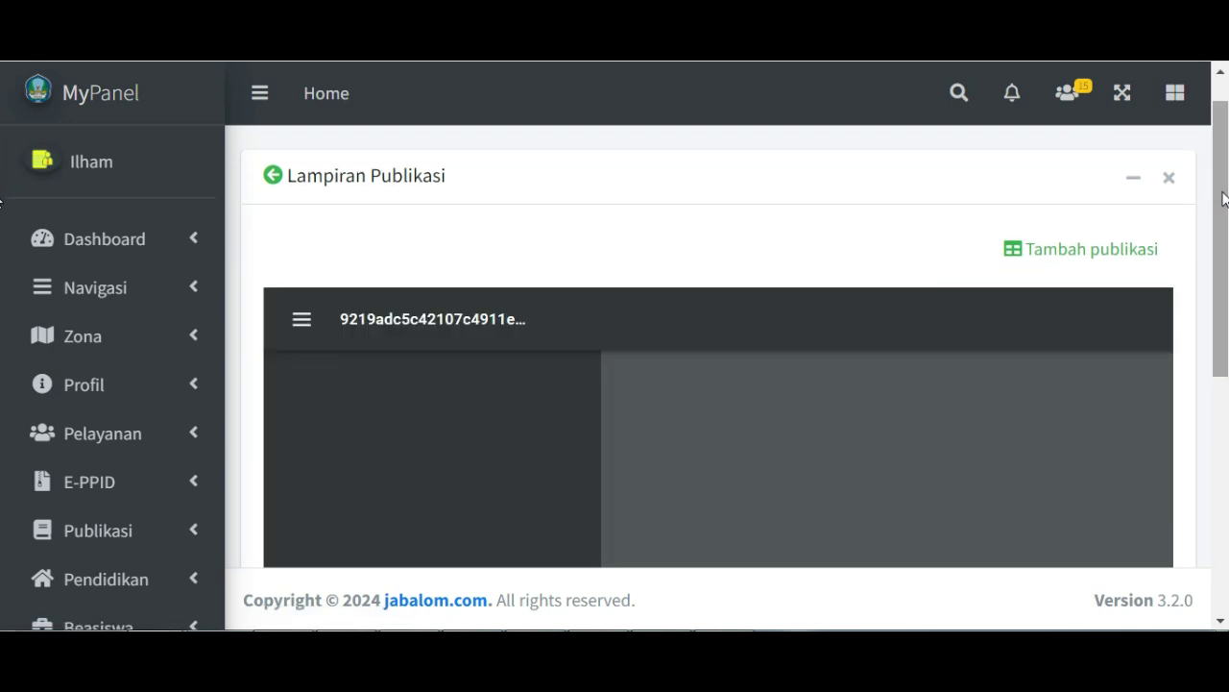
drag(1224, 192, 0, 257)
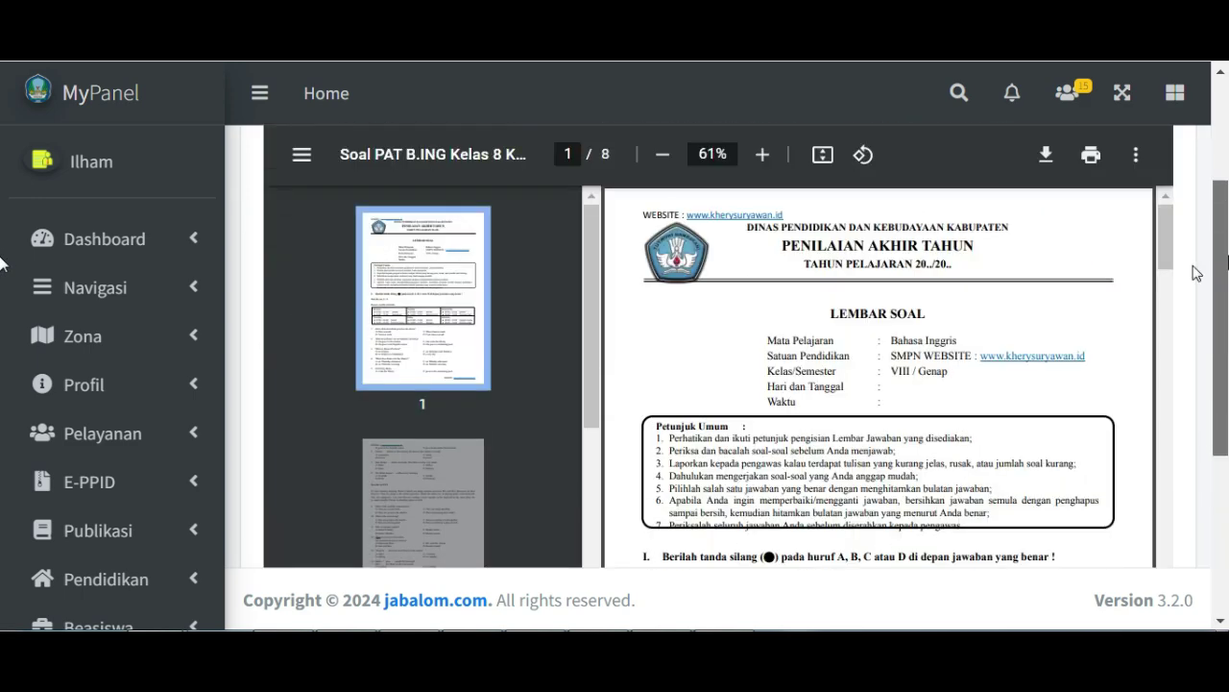
drag(1166, 252, 1212, 238)
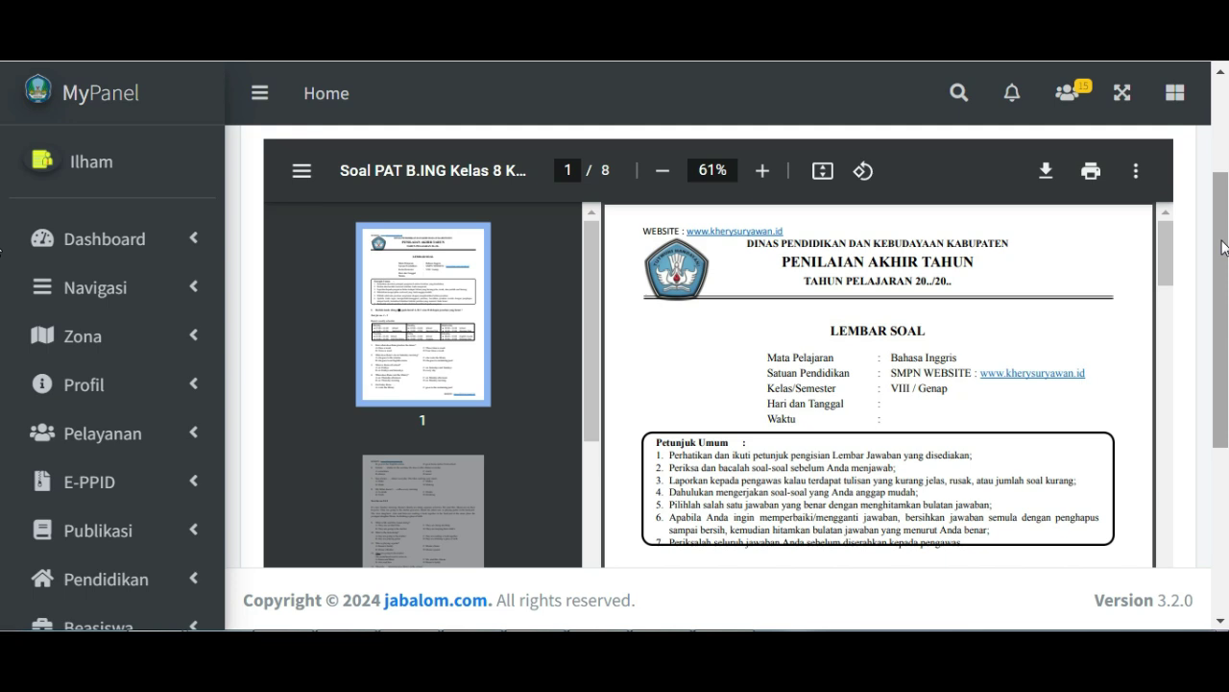
drag(1222, 248, 1226, 187)
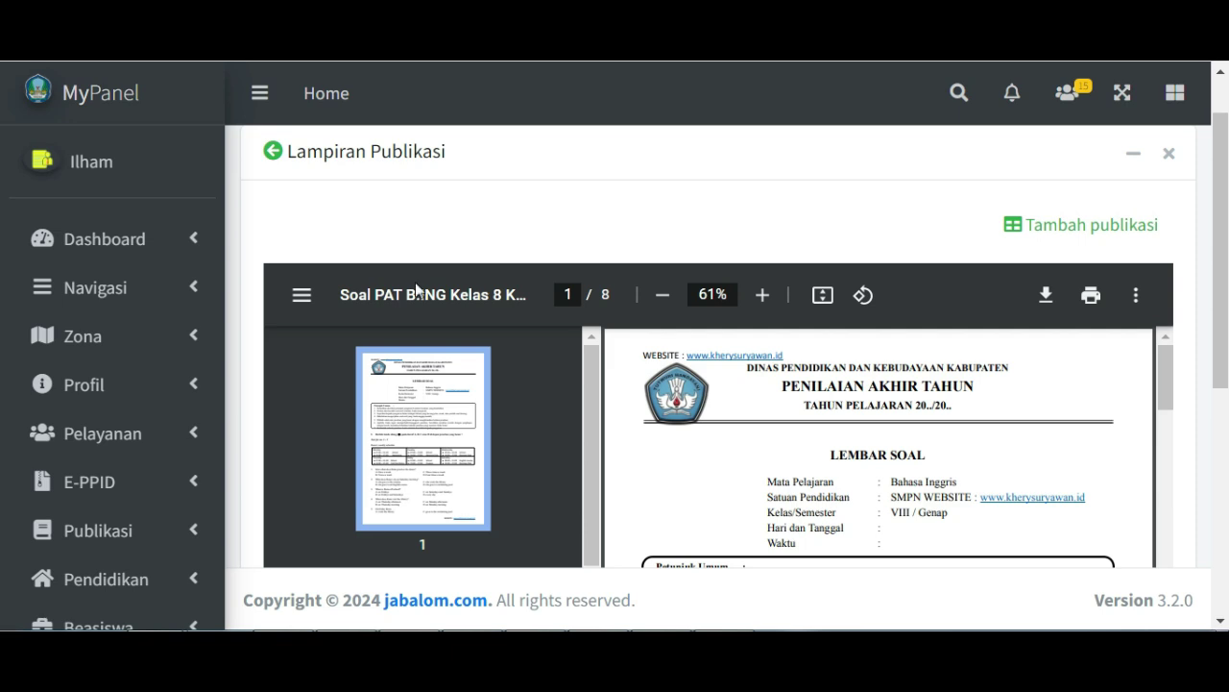
Step: Start a new E-informasi entry in the E-PPID Infor. Dokumen section with Setiap Saat as the information type
click(197, 490)
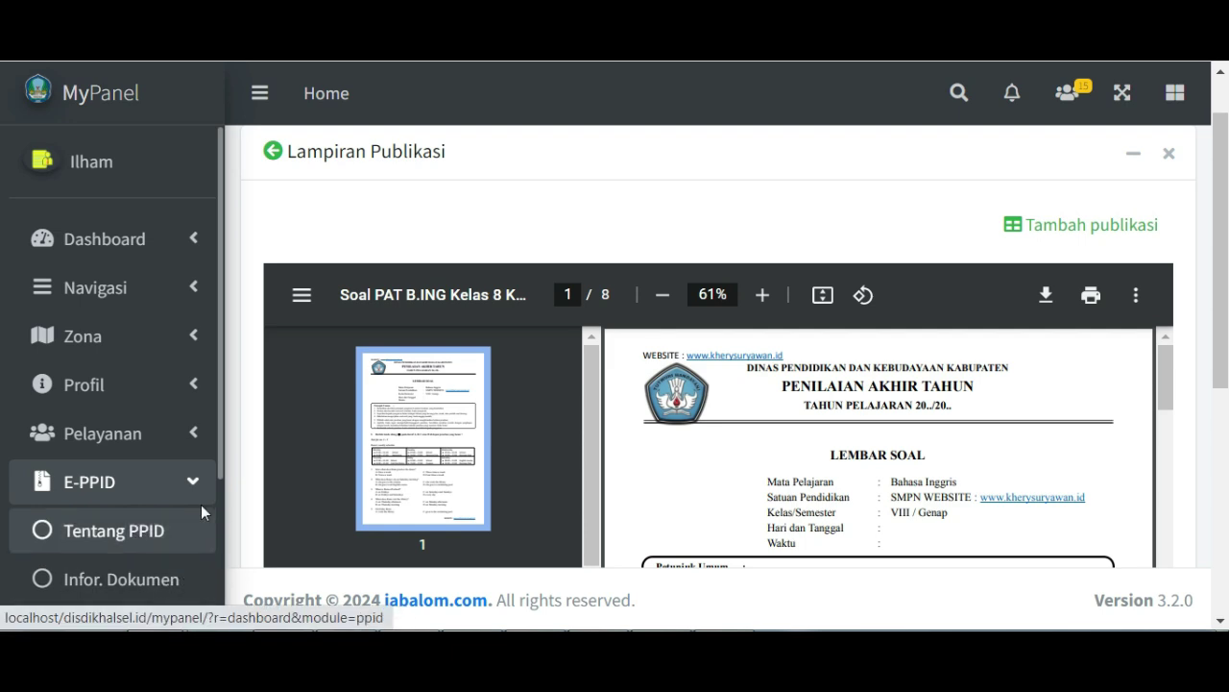
click(147, 585)
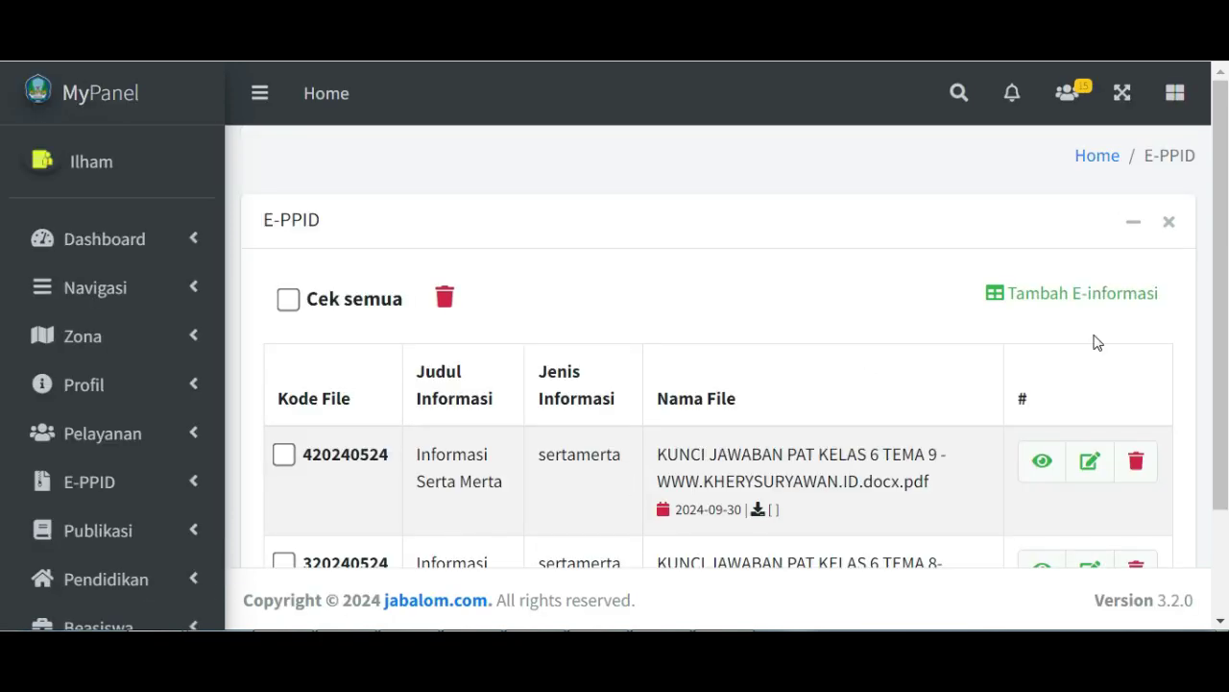
drag(1224, 195, 1226, 239)
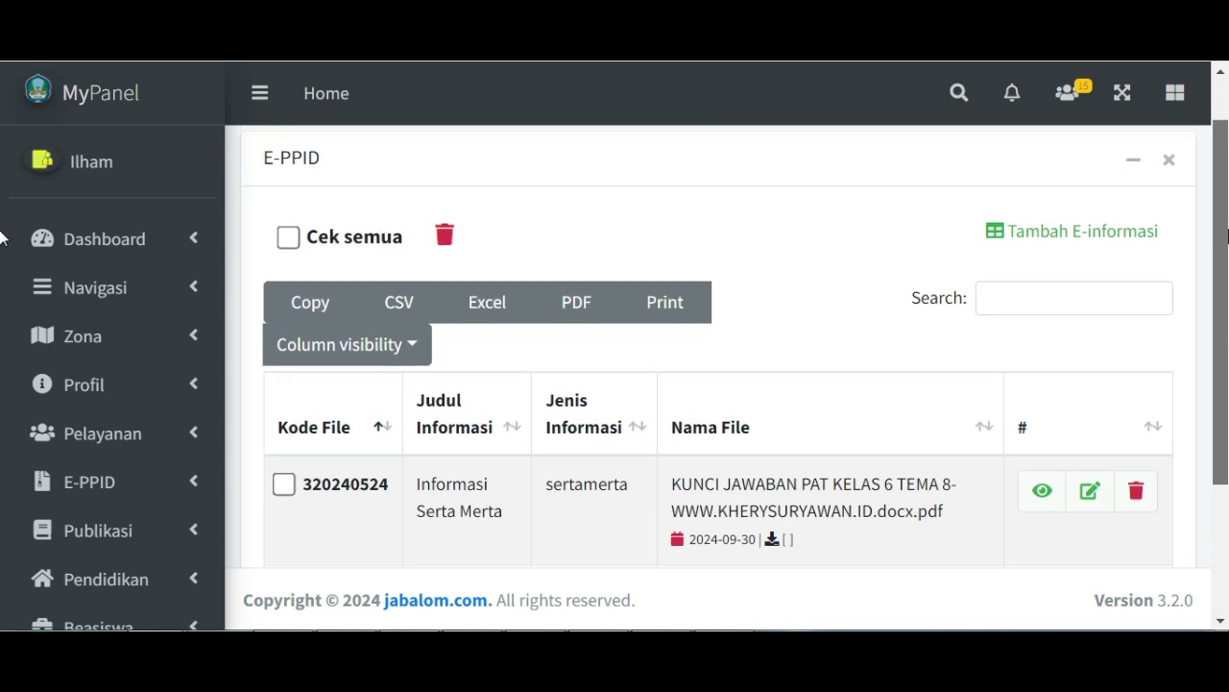
mouse_move(1226, 236)
mouse_down()
mouse_move(1226, 288)
mouse_move(1227, 220)
mouse_up()
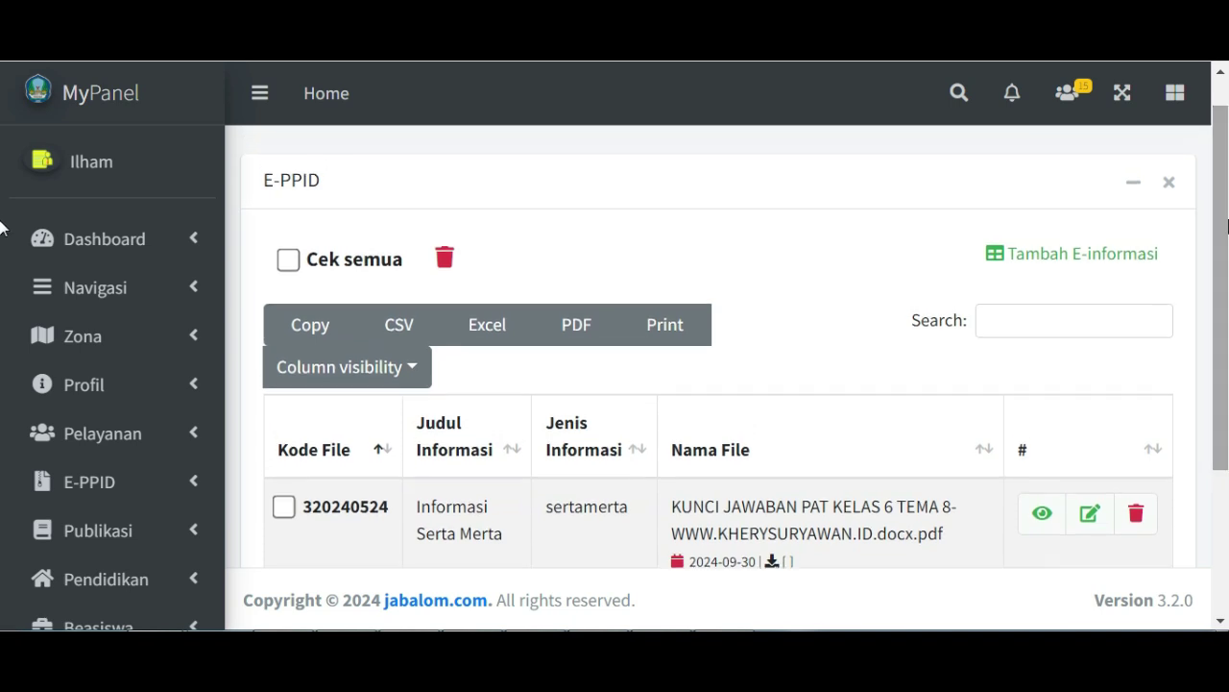
click(1045, 259)
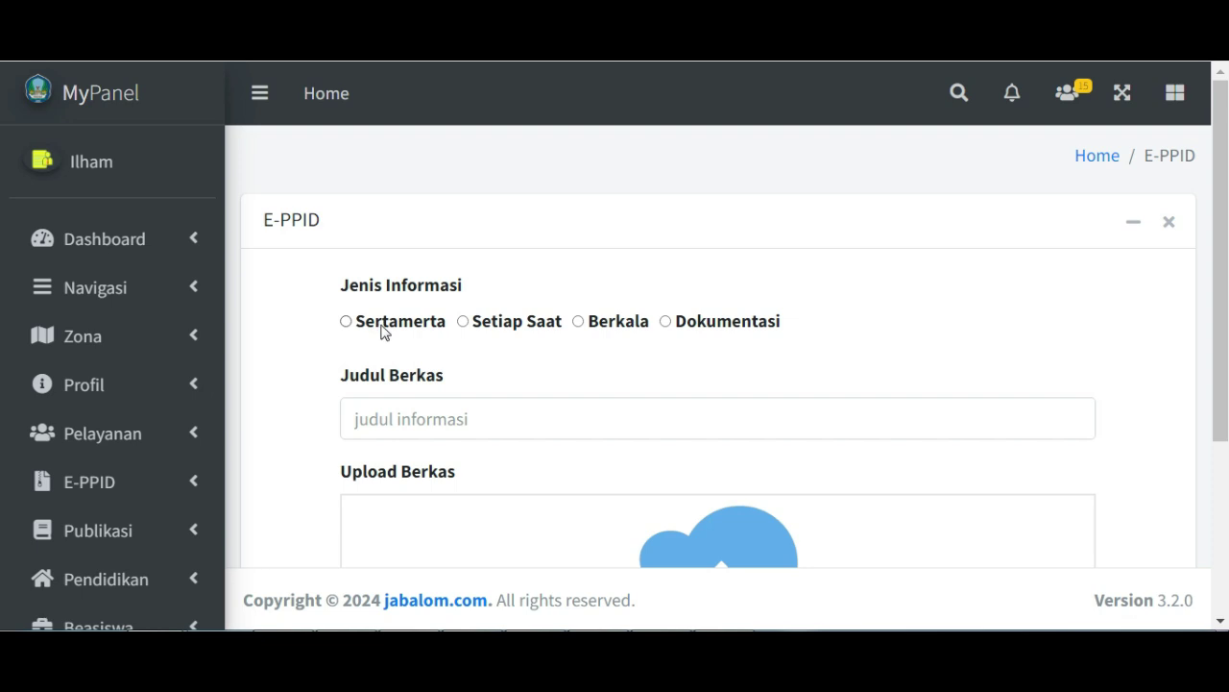
click(493, 331)
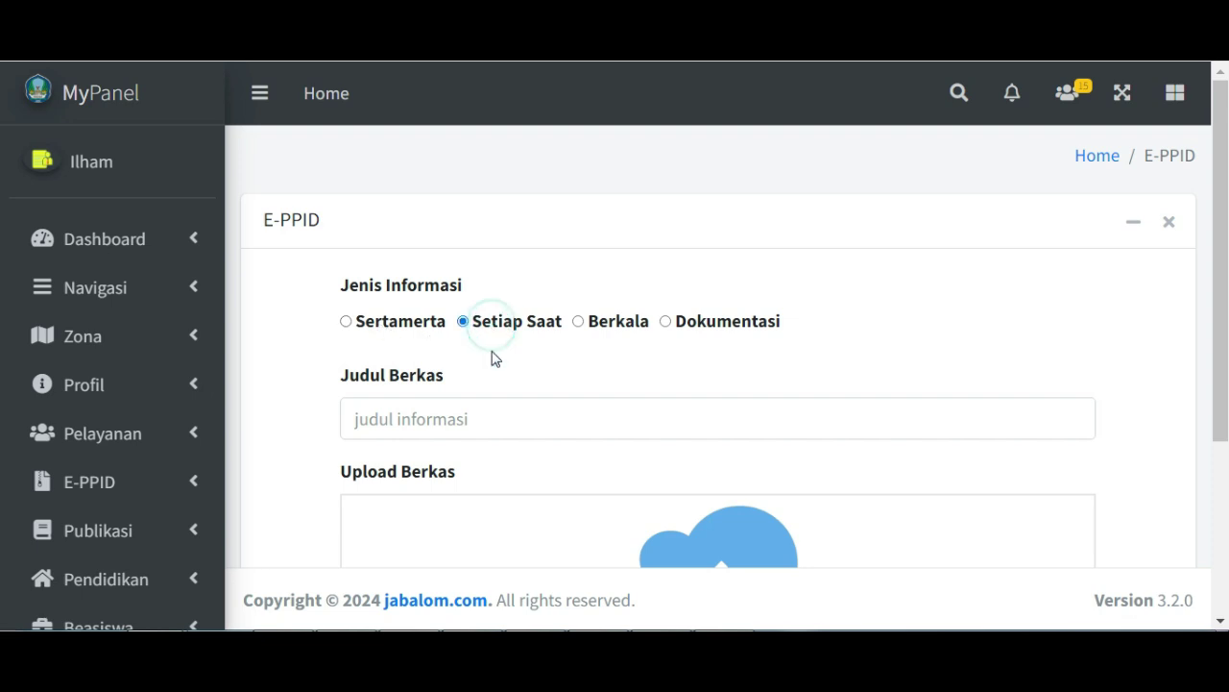
Step: Copy the title "Mengenal PPID: Pejabat Pengelola Informasi dan Dokumentasi yang Perlu Anda Ketahui" from the Word document into Judul Berkas
click(470, 419)
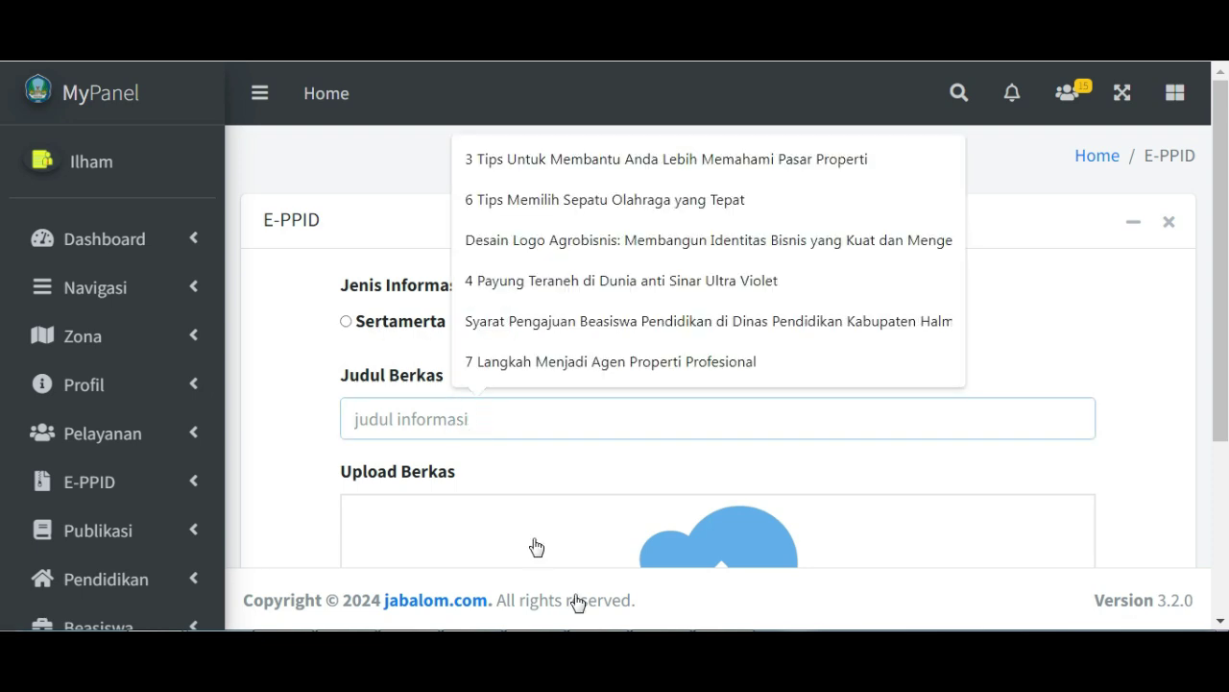
click(726, 519)
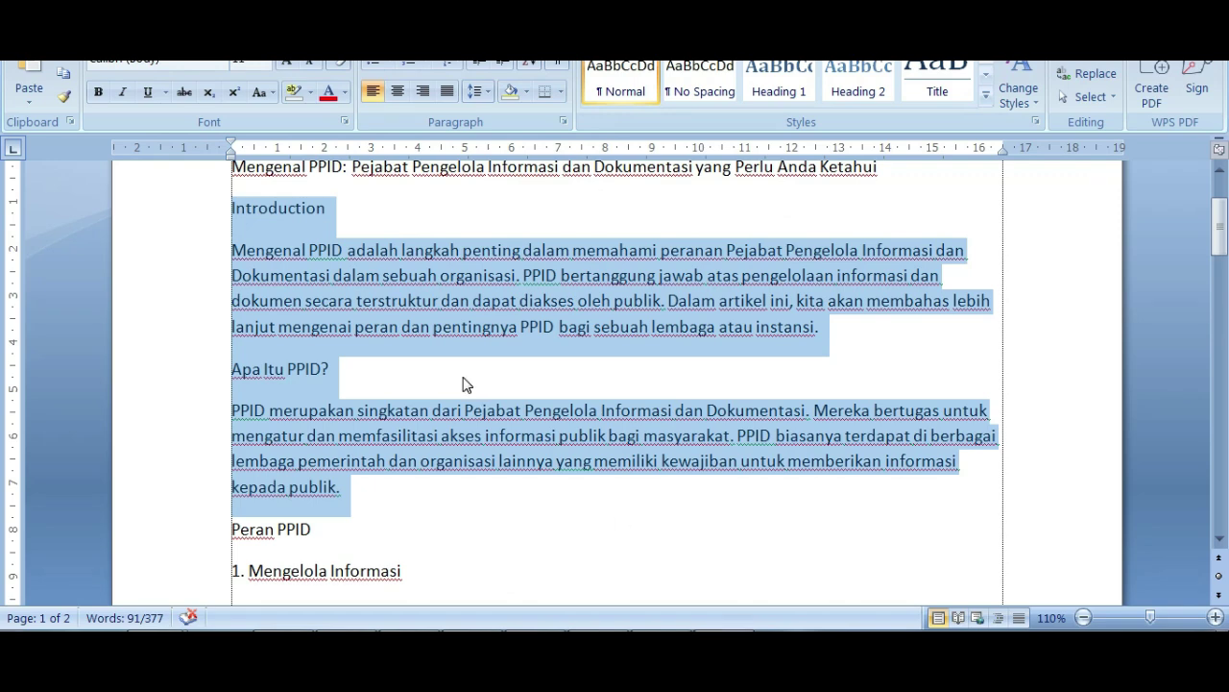
drag(1220, 230, 1223, 203)
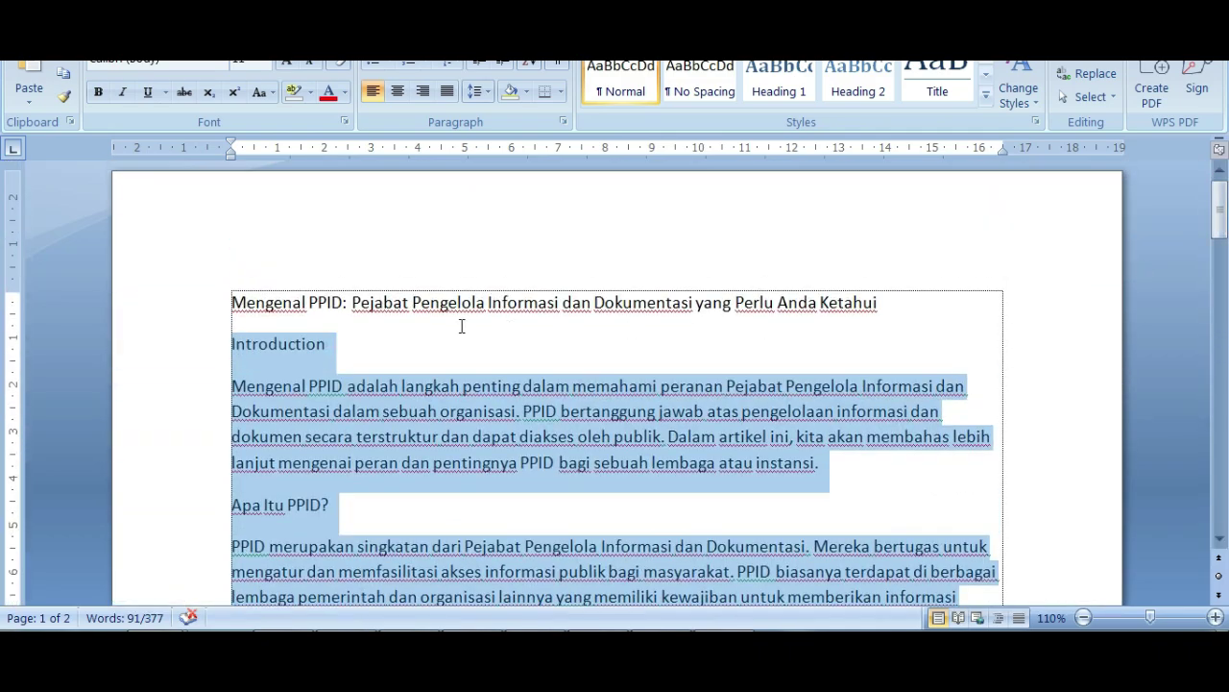
click(233, 301)
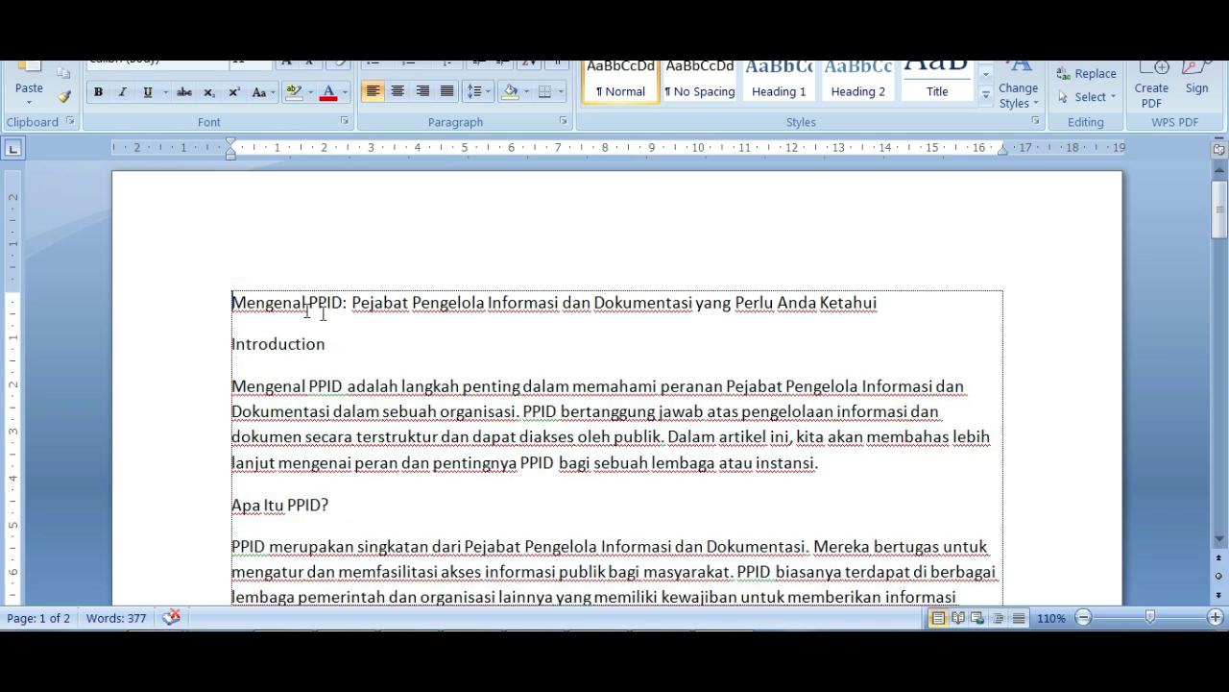
shift+click(884, 307)
key(ctrl+c)
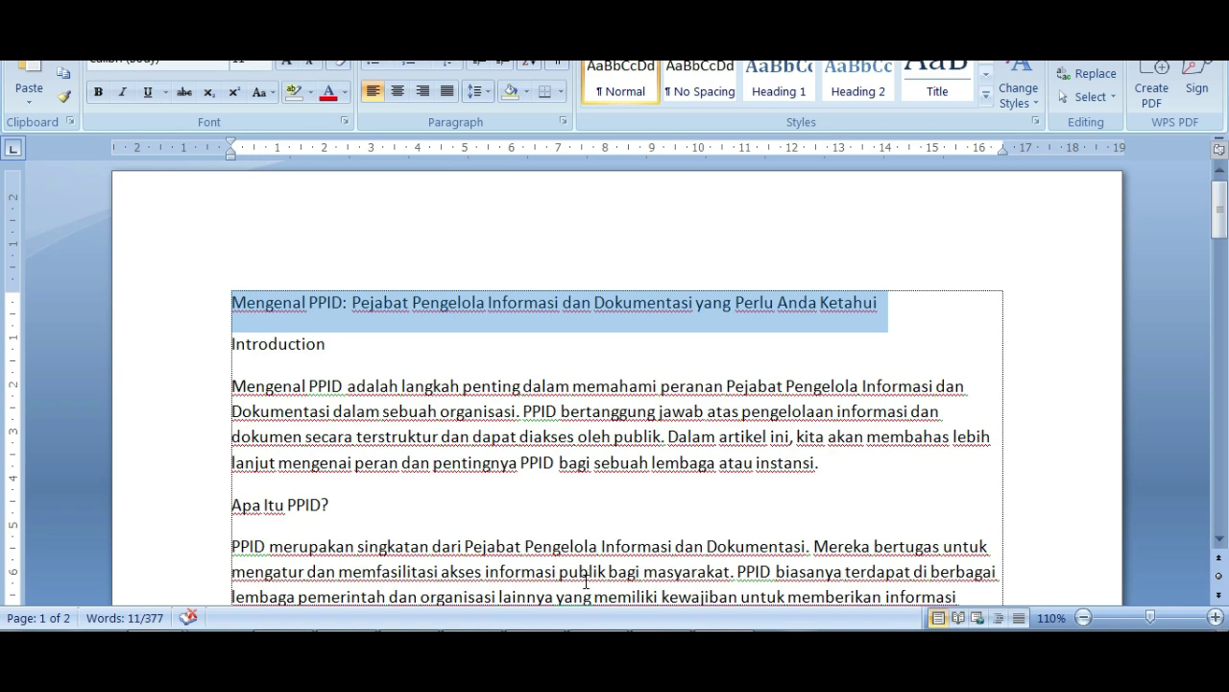
key(alt+Tab)
click(453, 434)
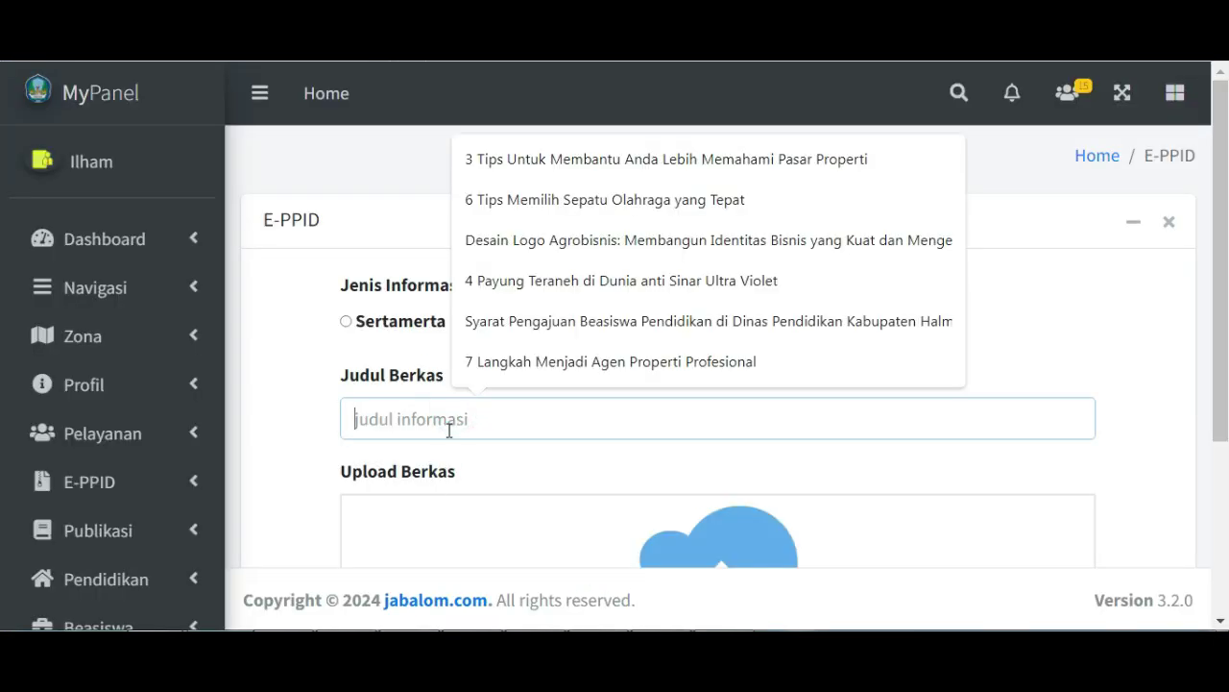
key(ctrl+v)
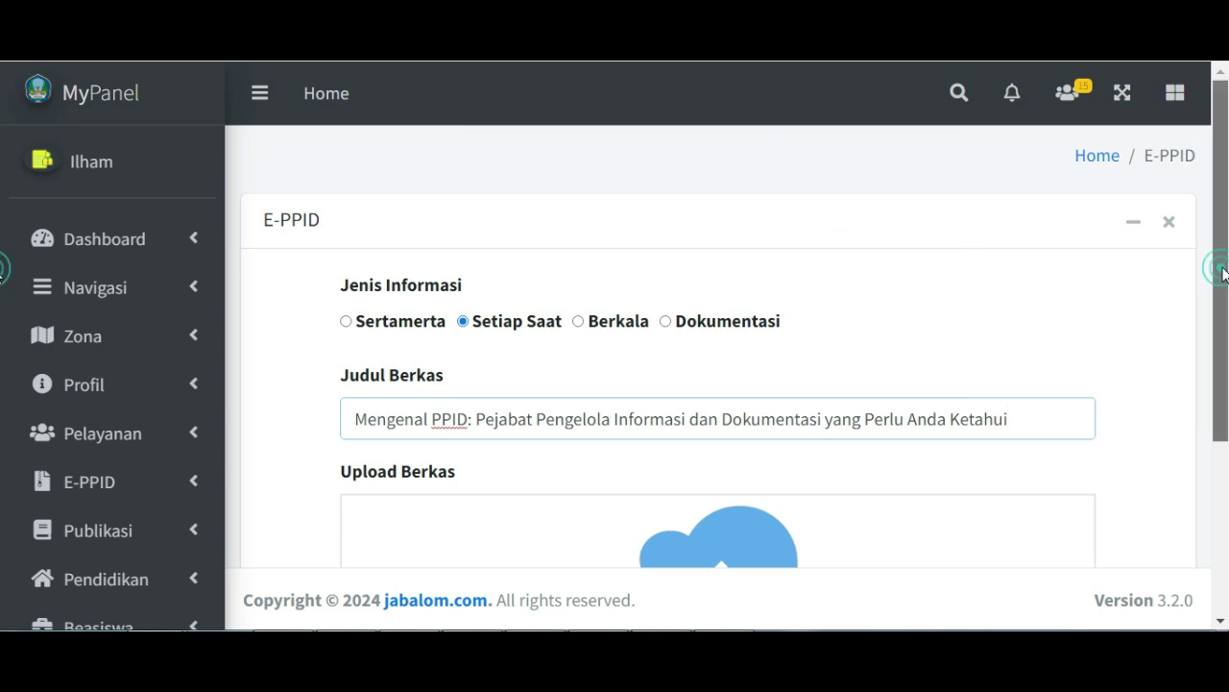
Step: Add three PDFs from the SMP KELAS 7 folder to Upload Berkas: KUNCI JAWABAN PRAKARYA, KUNCI JAWABAN SENI BUDAYA and SOAL & JAWABAN PAT Agama Hindu
scroll(1216, 288, down, 1)
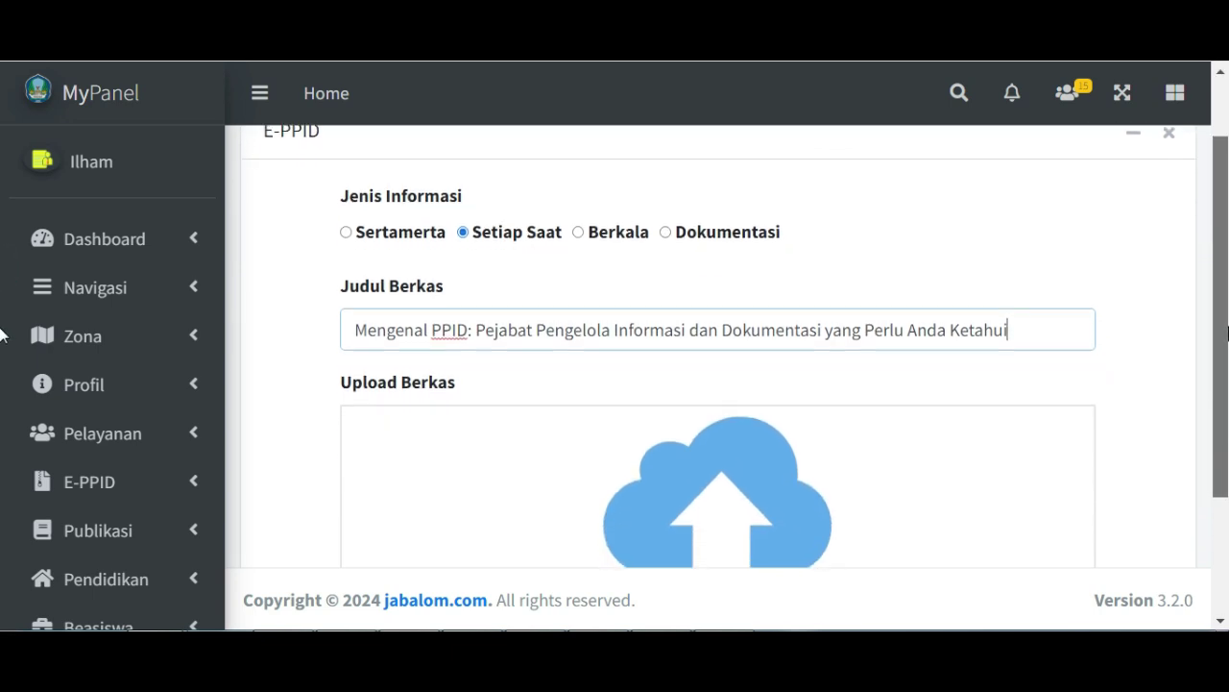
scroll(1227, 329, down, 1)
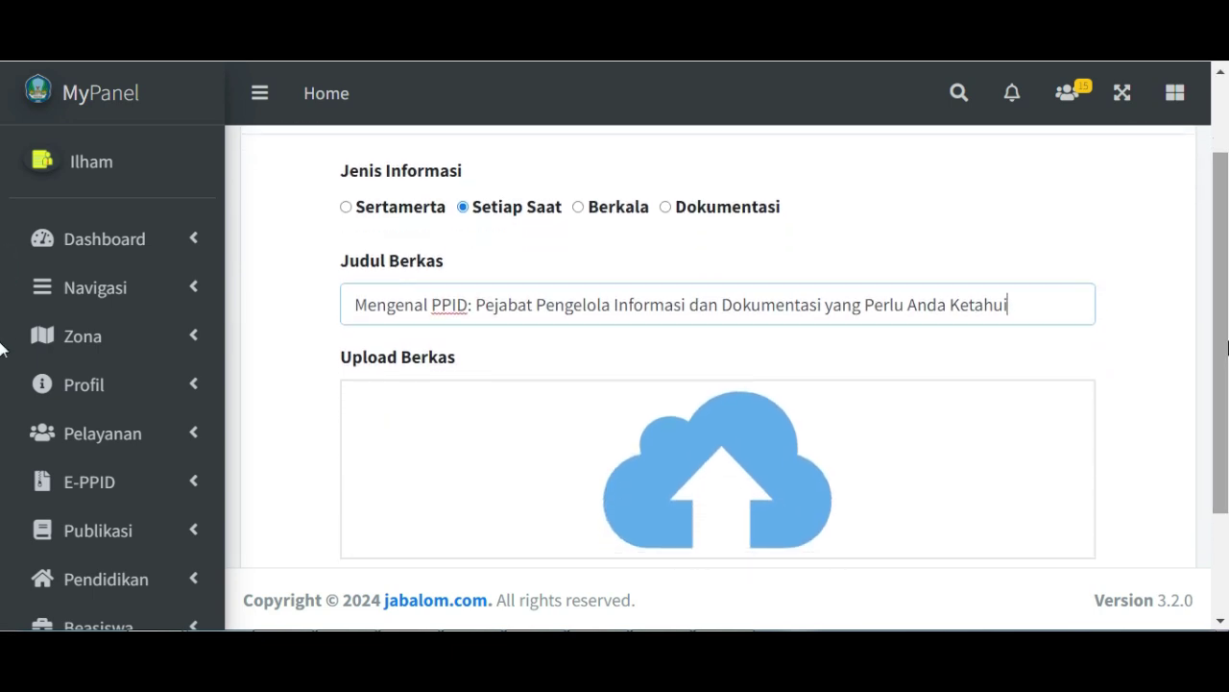
drag(0, 348, 568, 497)
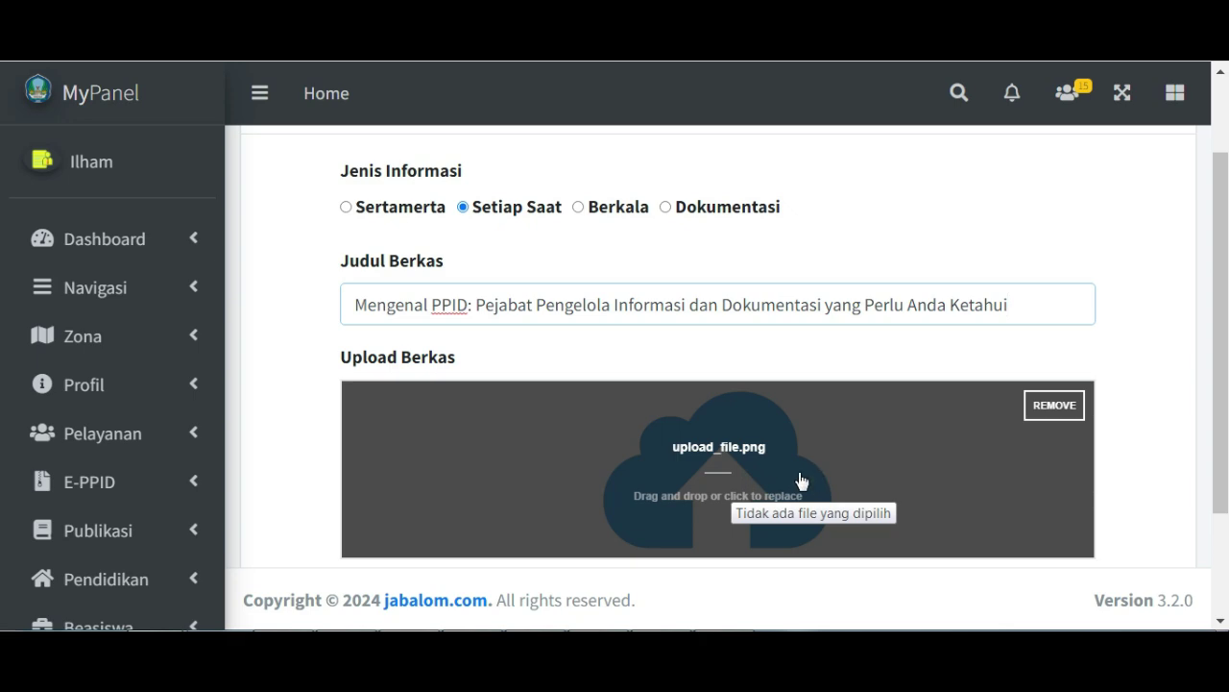
click(223, 629)
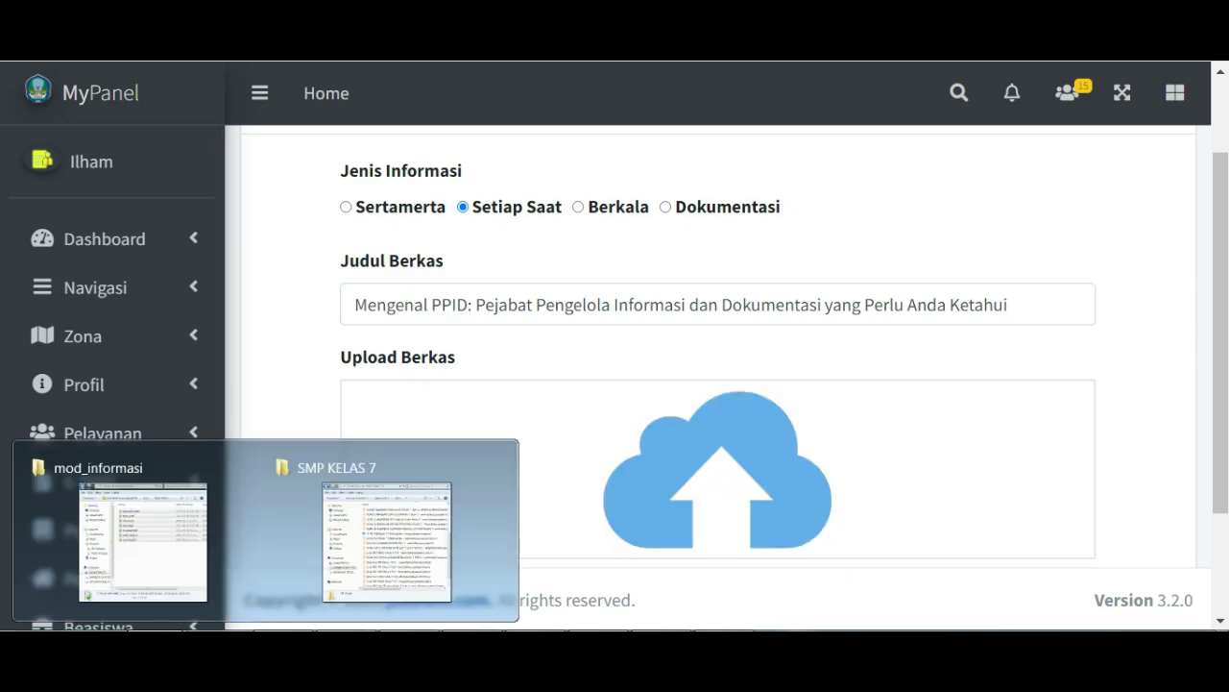
click(301, 564)
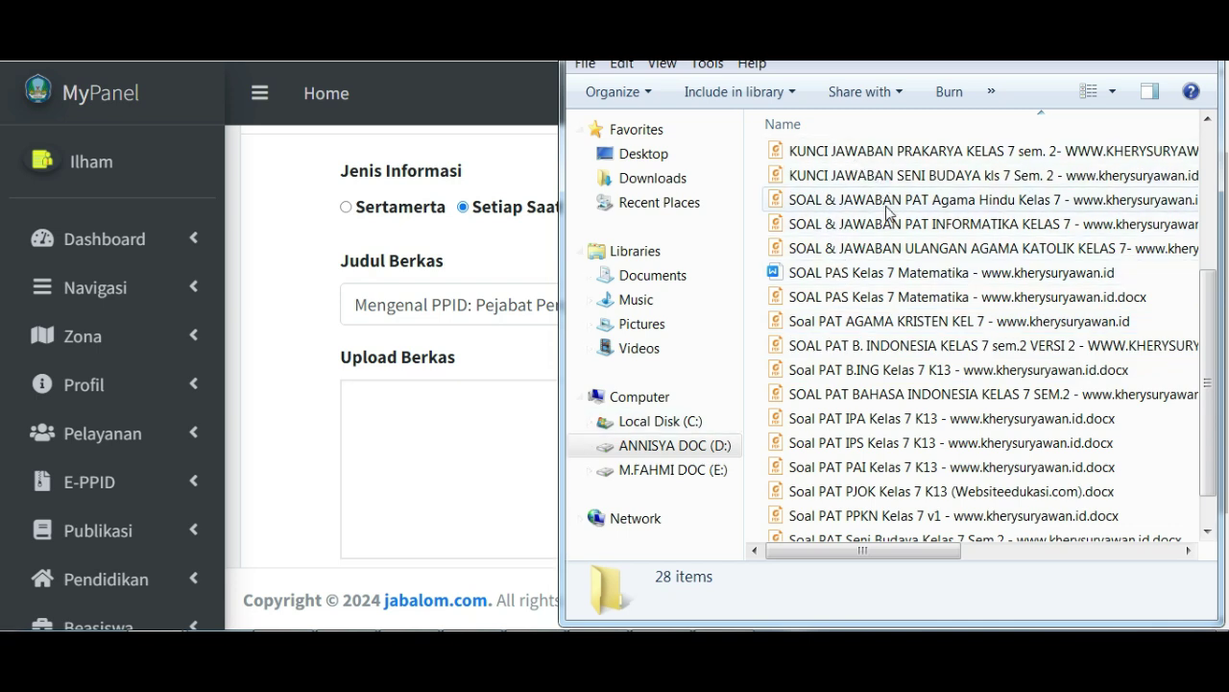
click(843, 158)
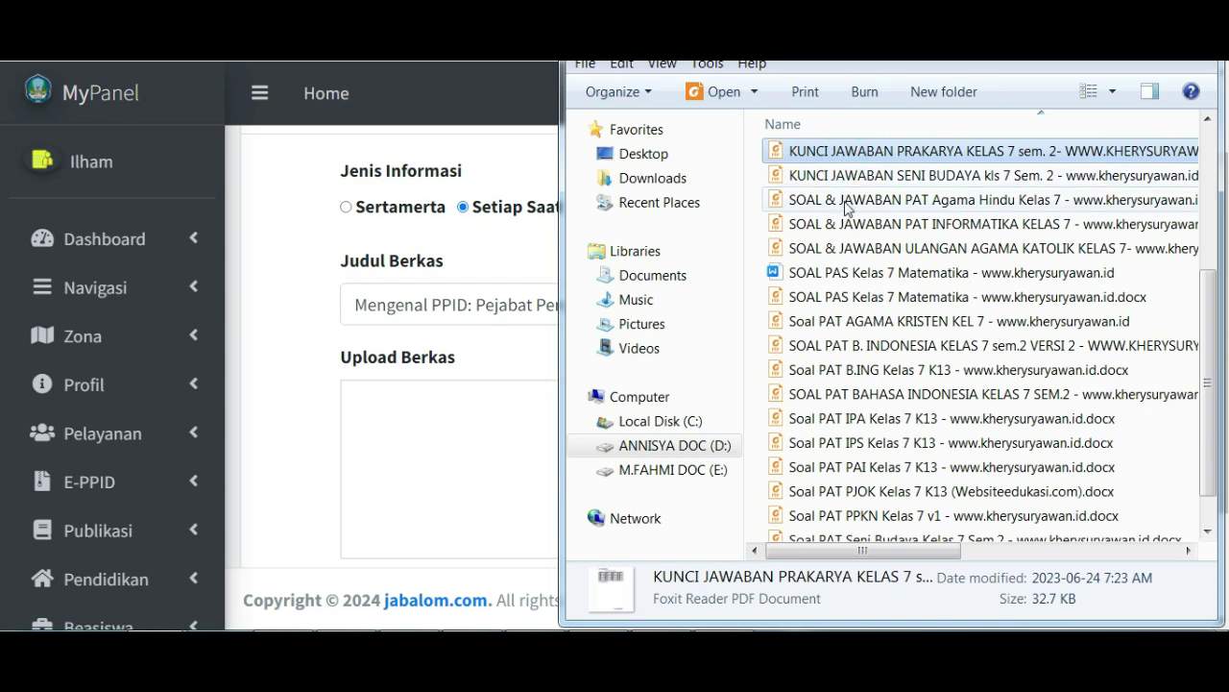
shift+click(843, 202)
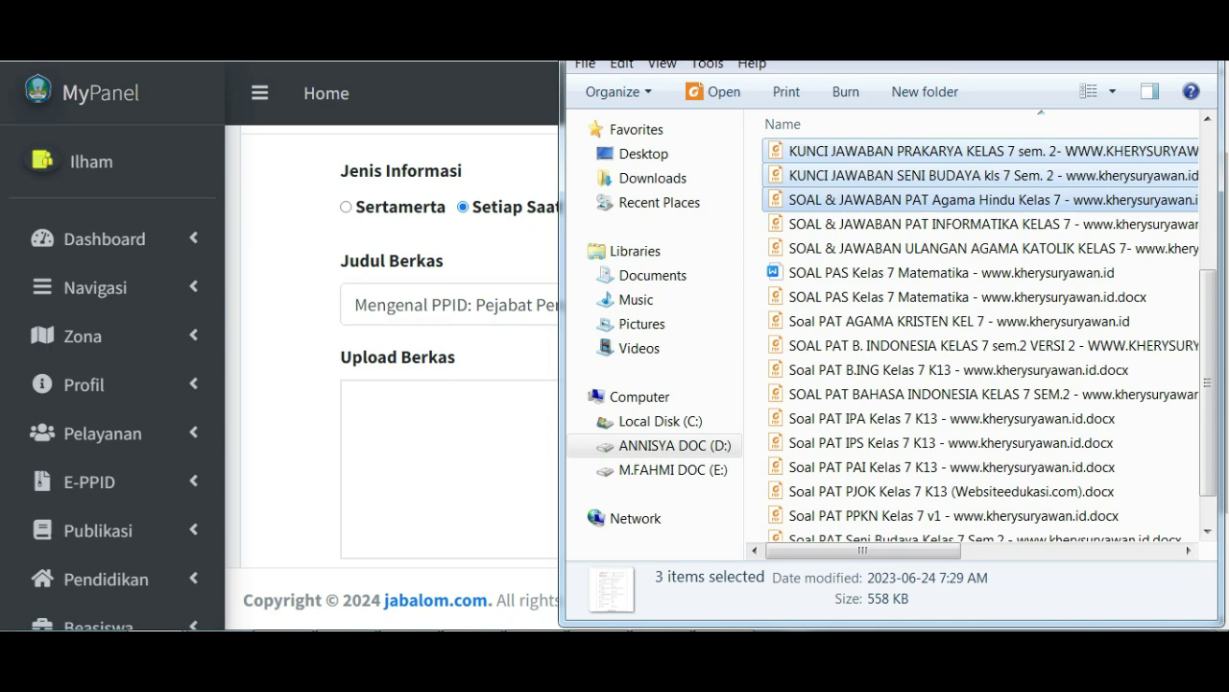
drag(865, 29, 917, 38)
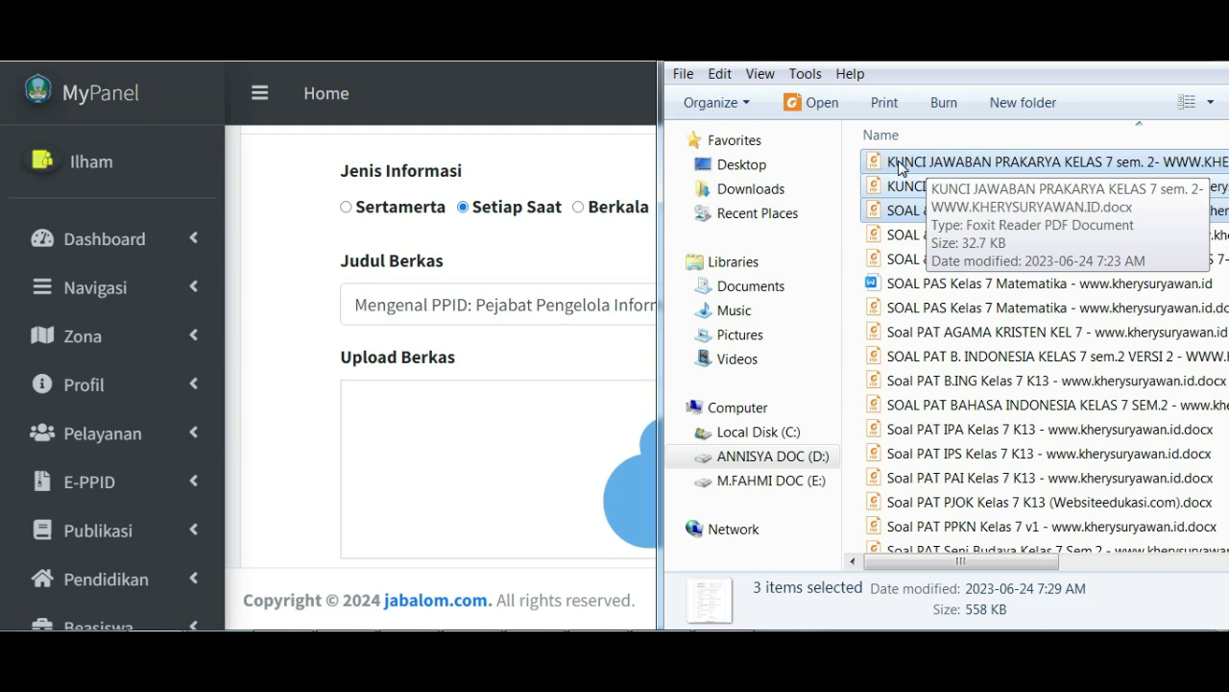
drag(889, 162, 522, 519)
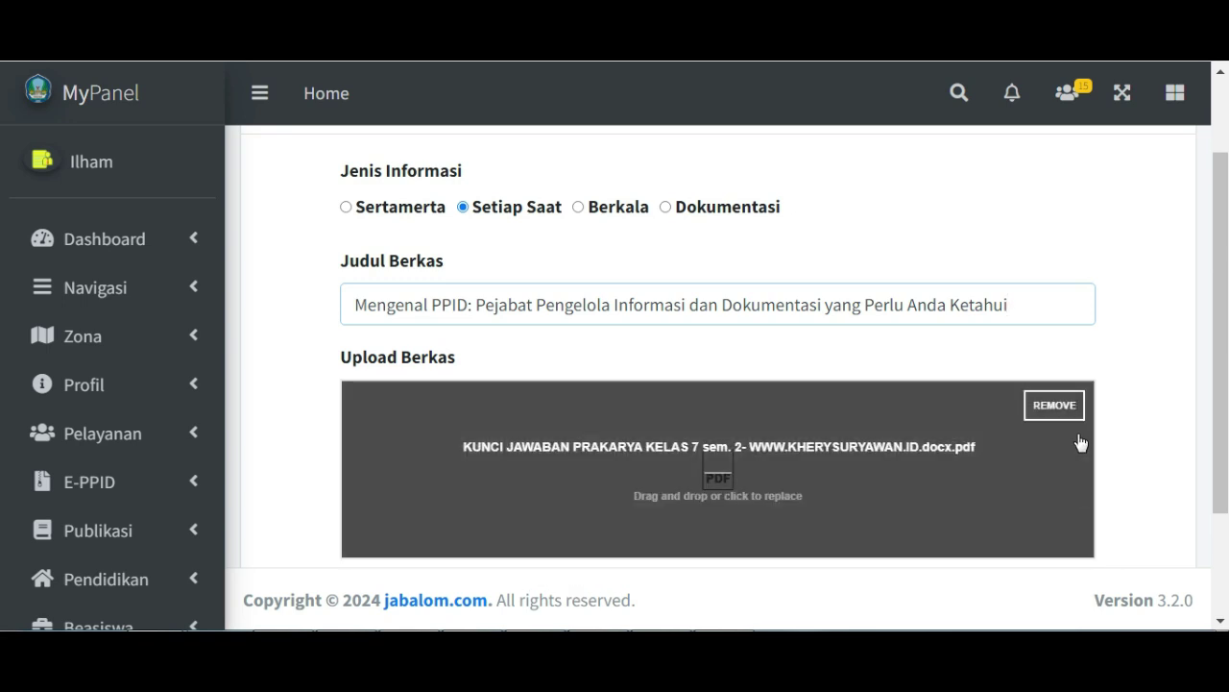
Step: Review the completed E-PPID form, then save and publish the Setiap Saat entry
scroll(1227, 245, up, 2)
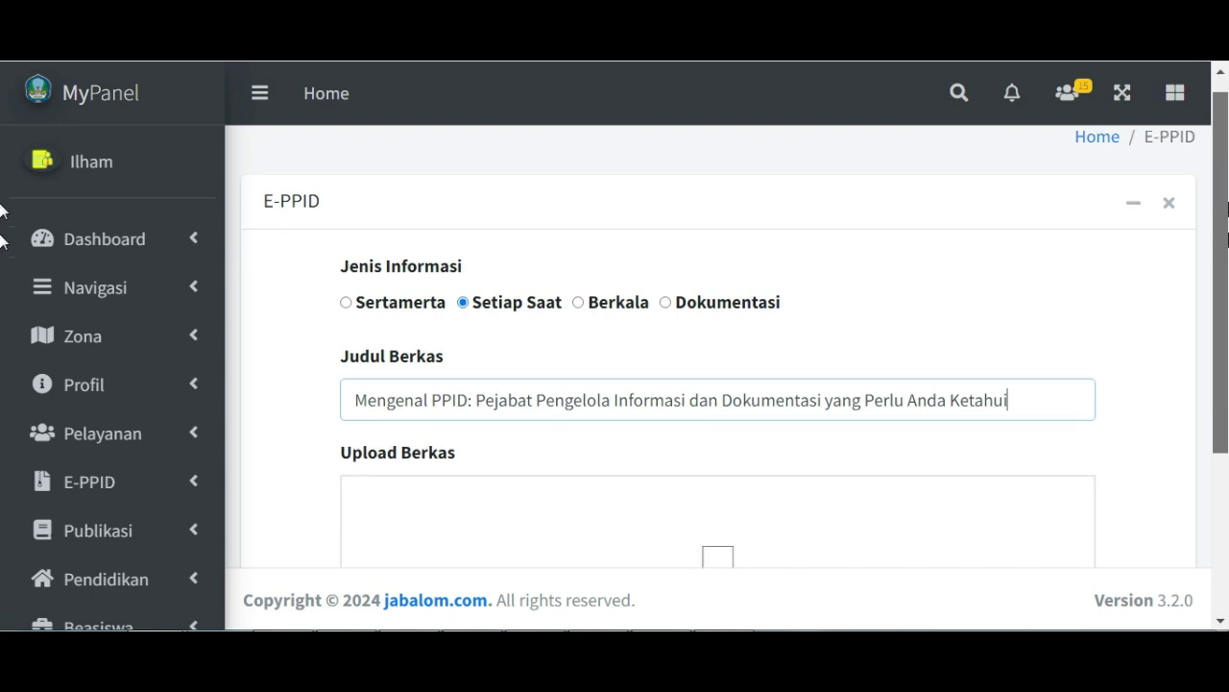
scroll(1227, 208, down, 3)
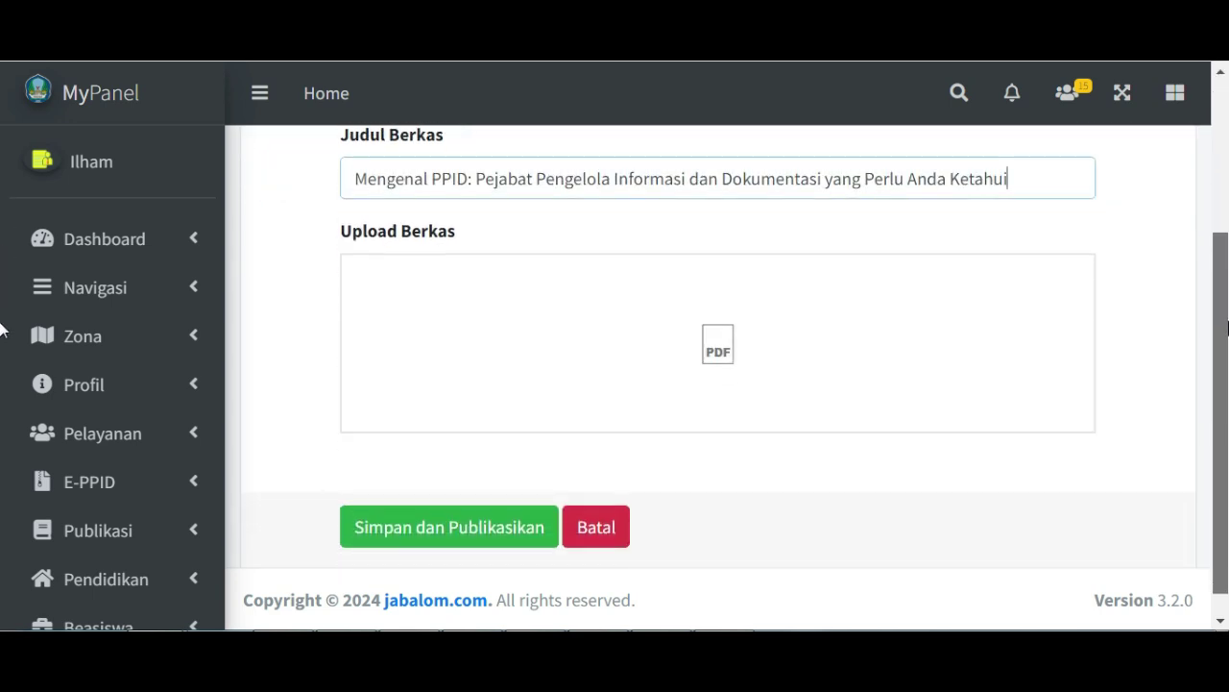
scroll(1225, 327, up, 1)
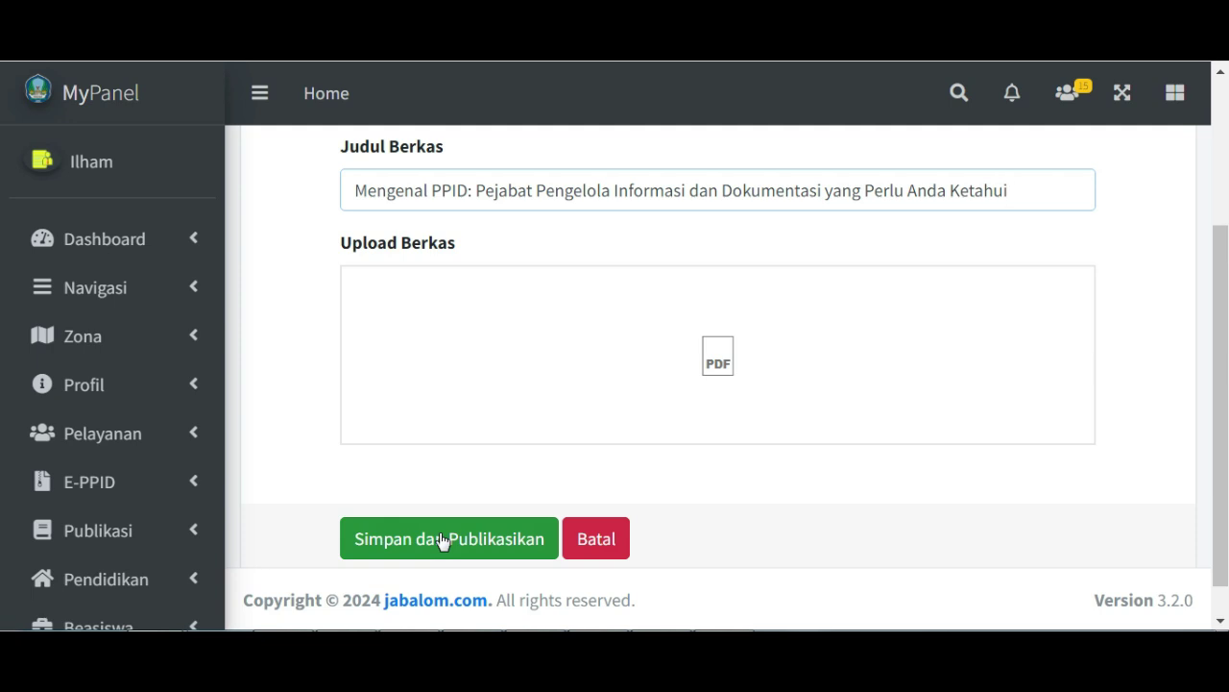
click(441, 538)
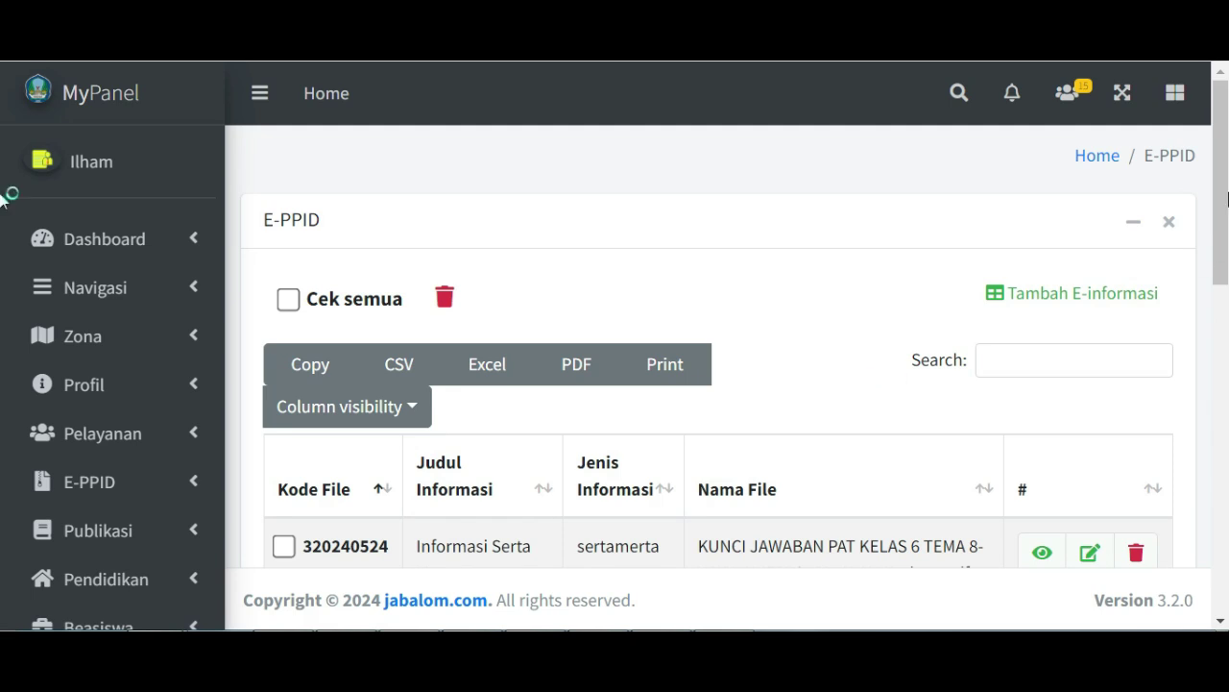
Step: Find the new Setiap Saat entries in the E-PPID list and check their title and file names
drag(1226, 123, 1228, 311)
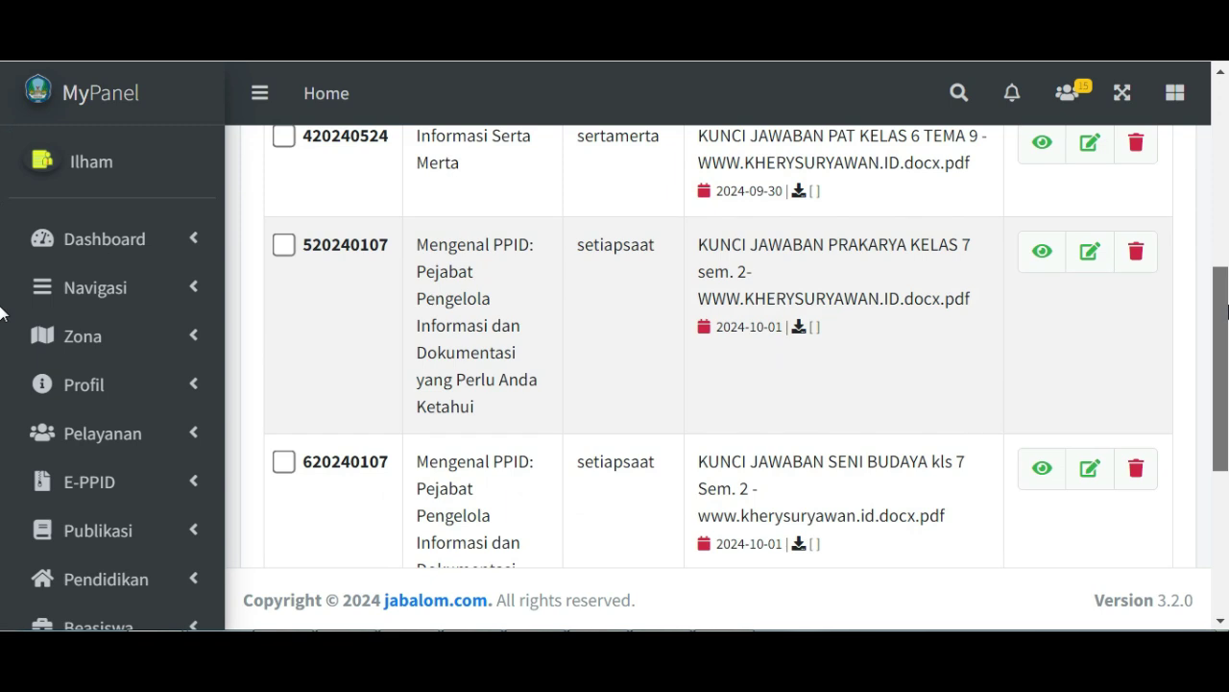
scroll(2, 309, up, 1)
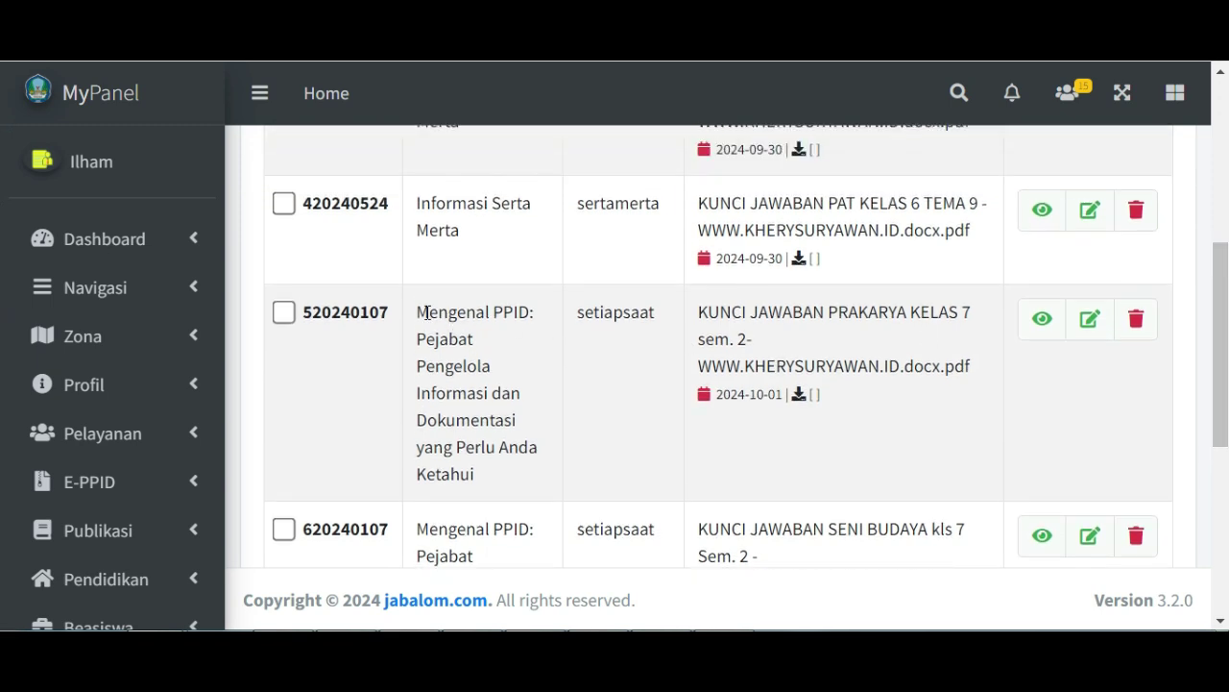
drag(423, 309, 505, 480)
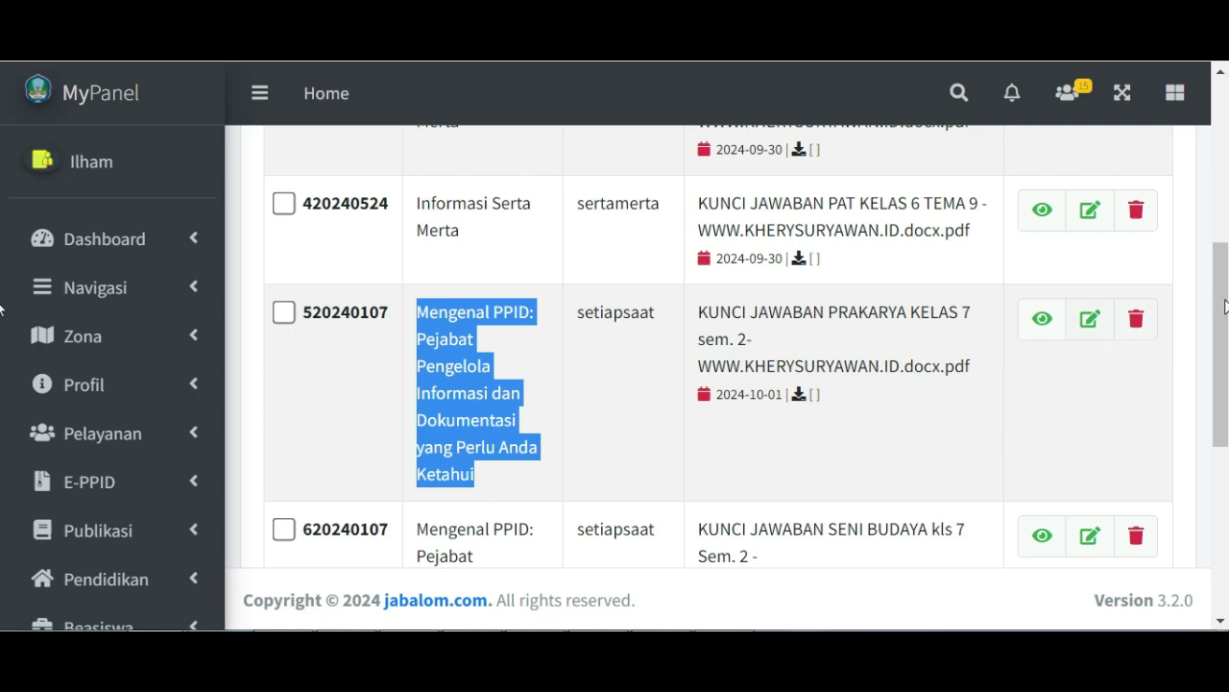
mouse_move(1224, 306)
mouse_down()
mouse_move(1226, 481)
mouse_move(1226, 303)
mouse_up()
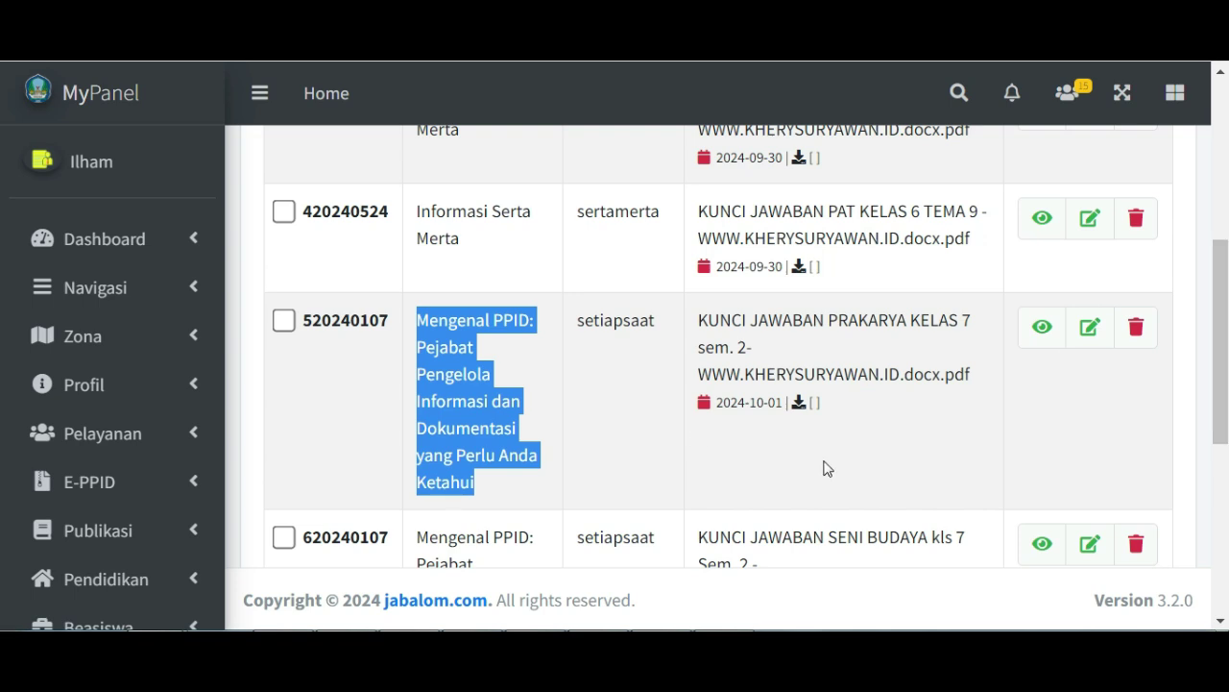
click(869, 460)
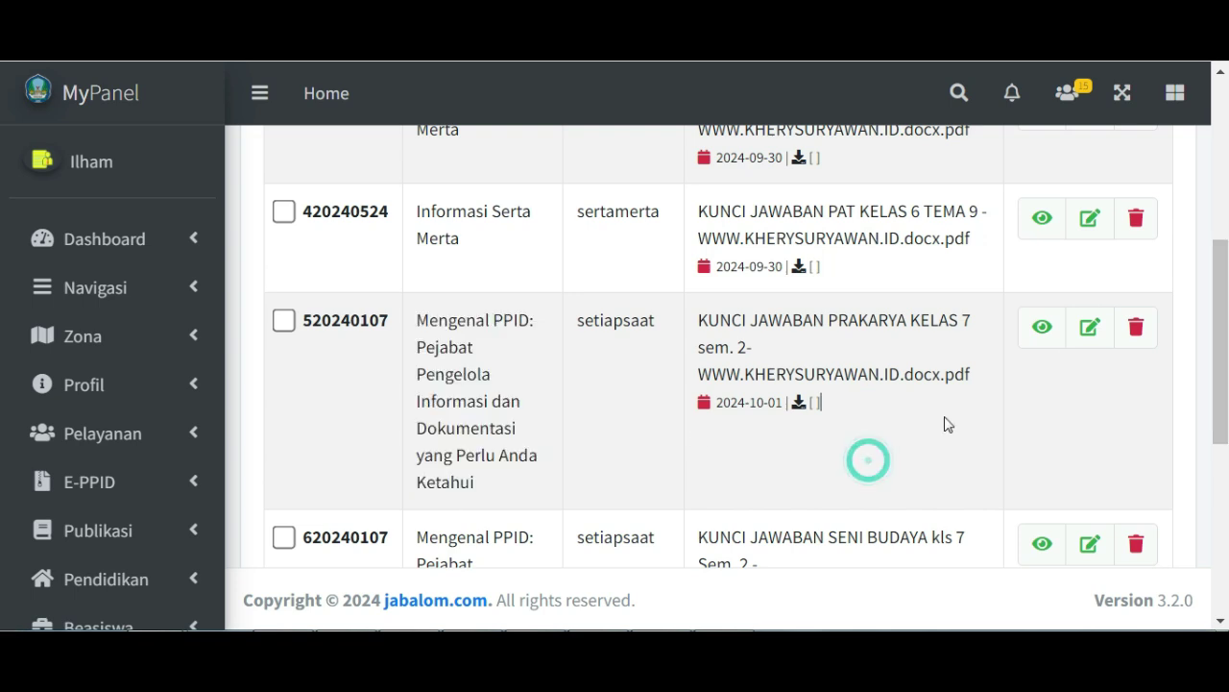
Step: Preview the uploaded KUNCI JAWABAN PRAKARYA KELAS 7 PDF and look over its page
click(1042, 328)
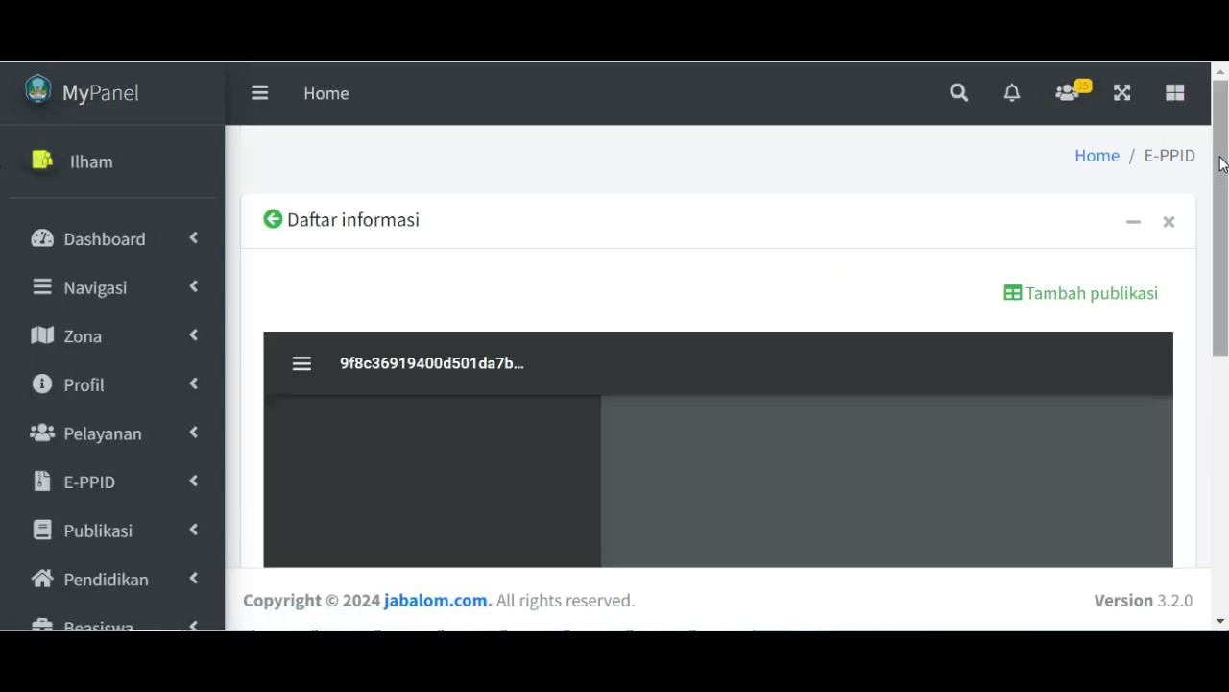
scroll(1224, 187, down, 1)
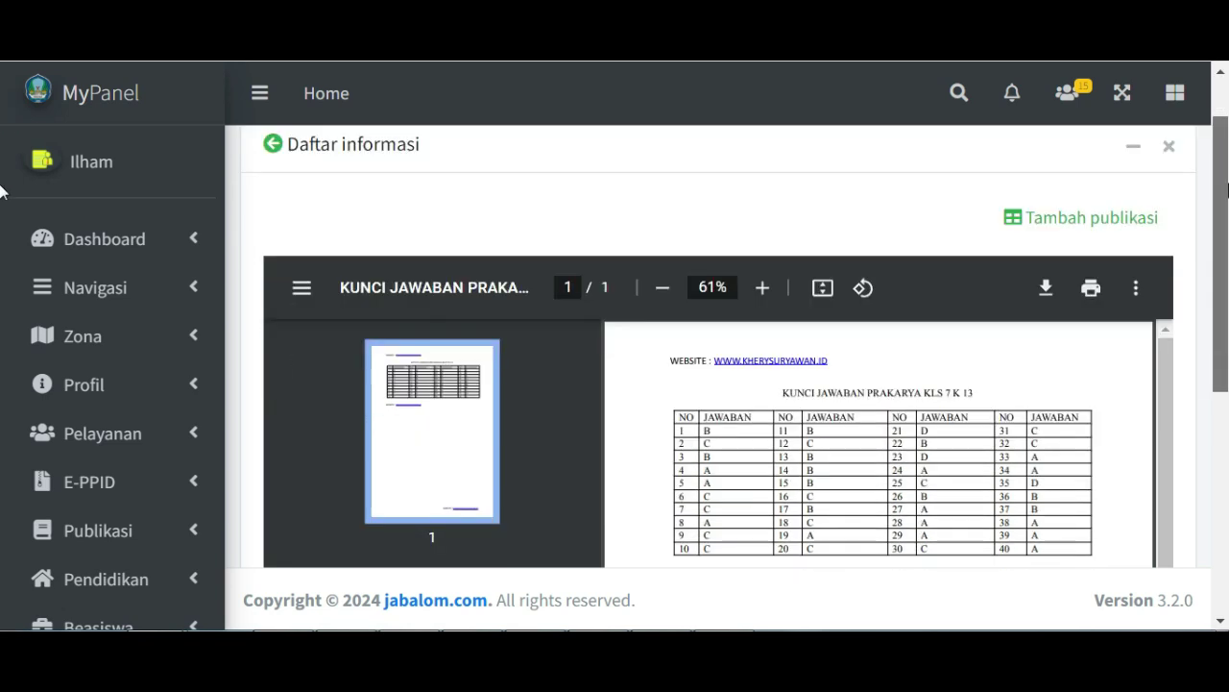
scroll(1227, 230, down, 1)
drag(1227, 317, 1227, 405)
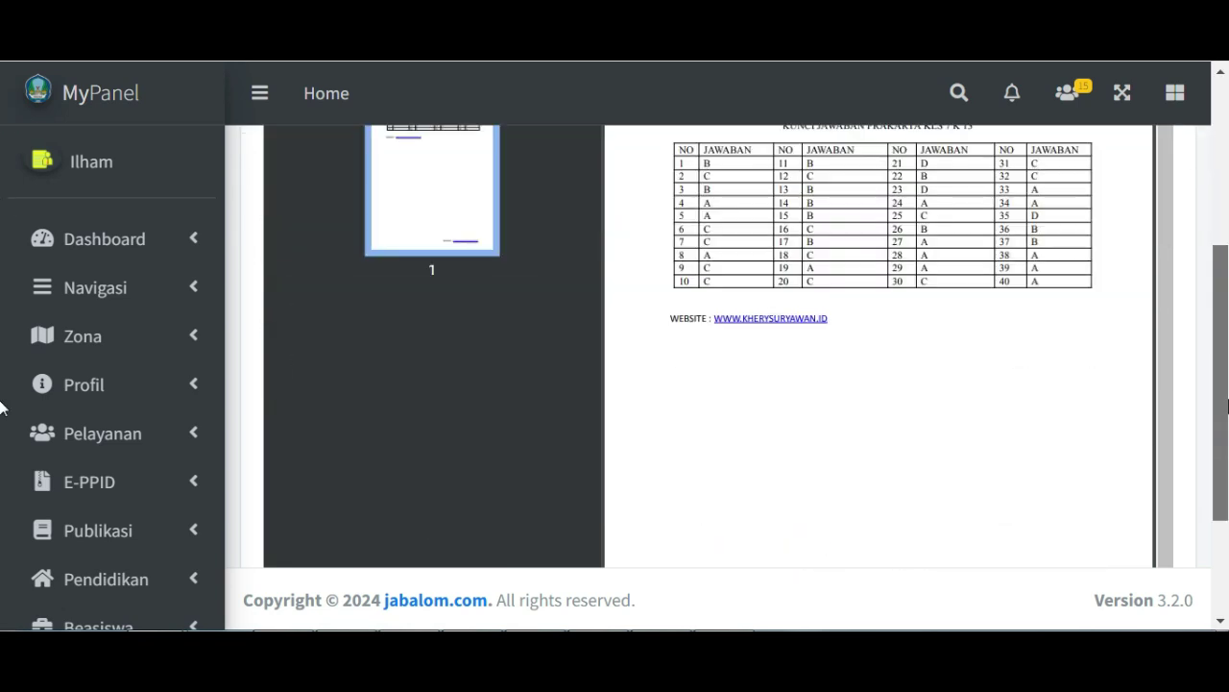
scroll(1226, 405, down, 2)
scroll(1227, 289, up, 1)
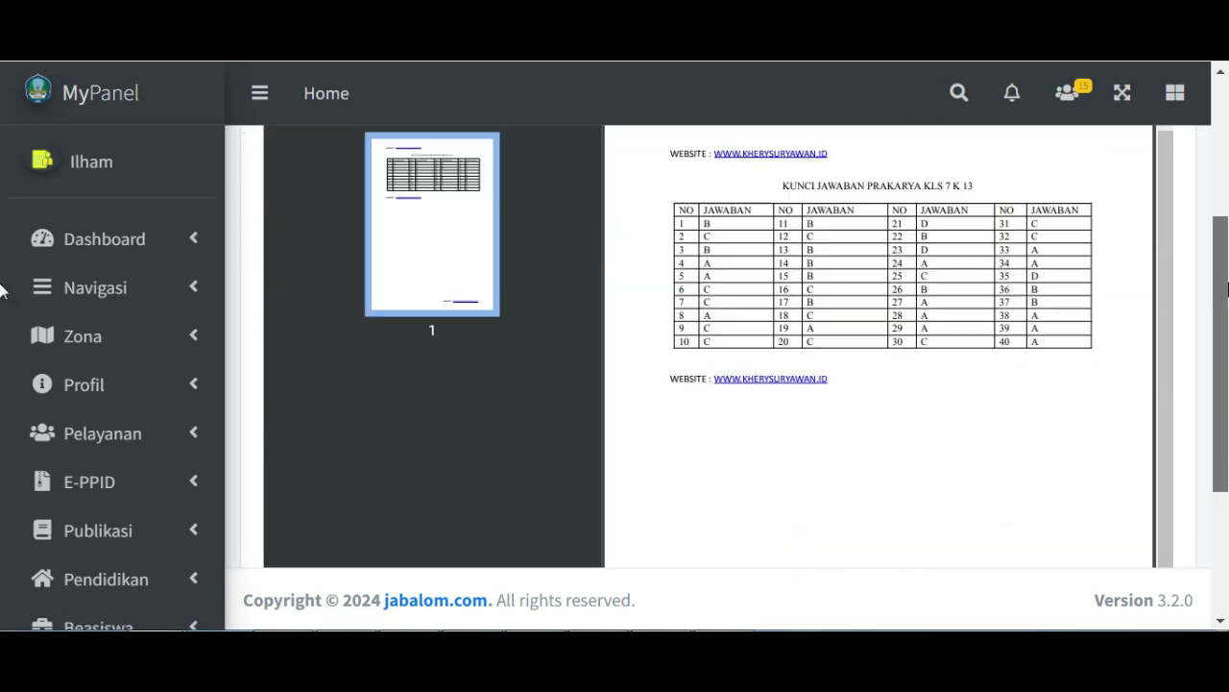
scroll(1226, 288, down, 3)
scroll(1226, 274, up, 6)
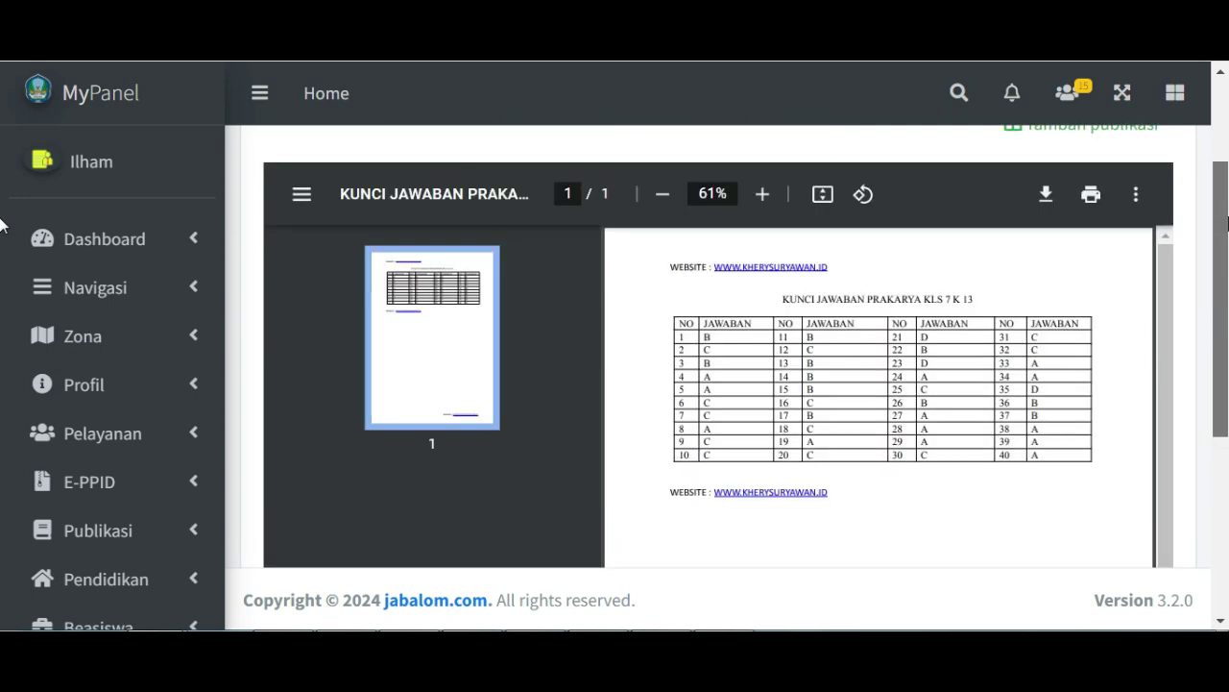
scroll(1226, 192, up, 2)
scroll(1227, 171, up, 1)
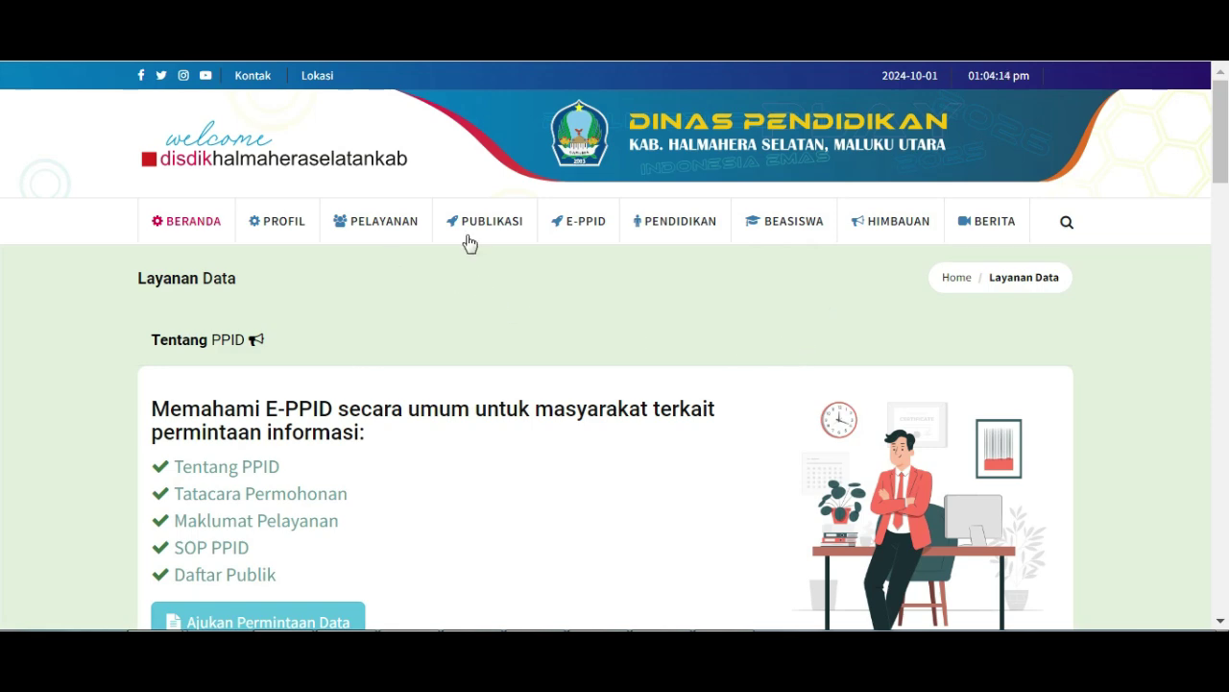
Step: Switch to the public Dinas Pendidikan site's Layanan Data page and open the Layanan E-PPID document list
scroll(1217, 132, down, 1)
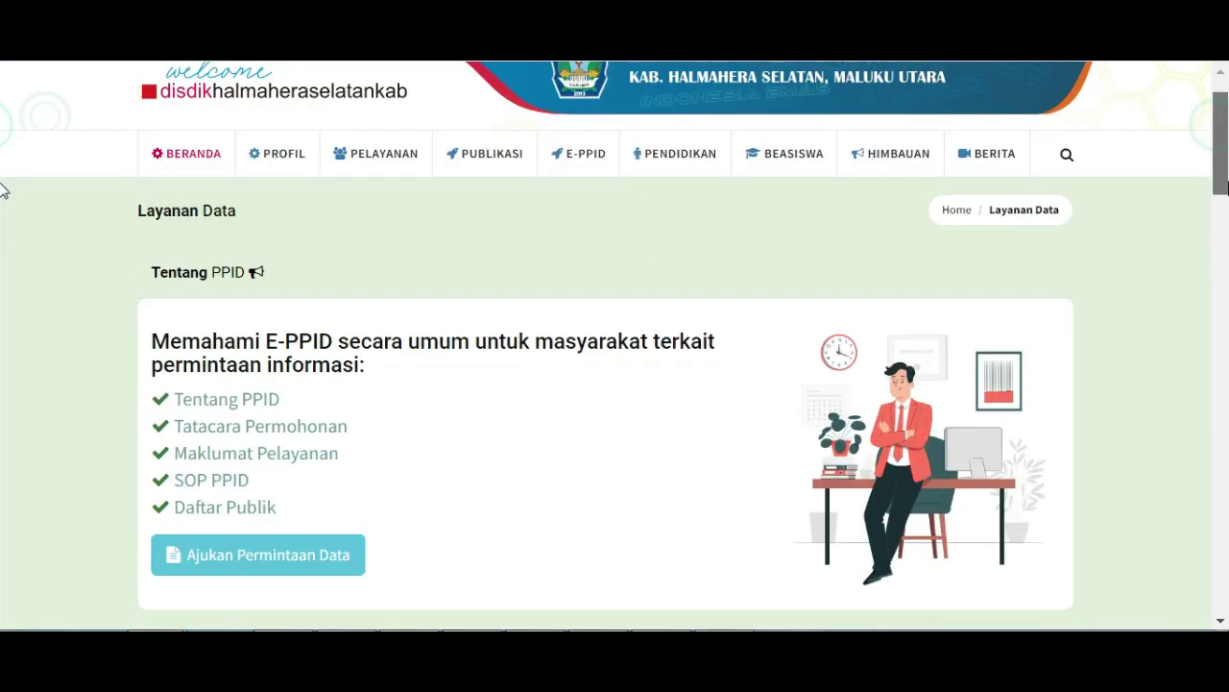
drag(1227, 190, 1226, 324)
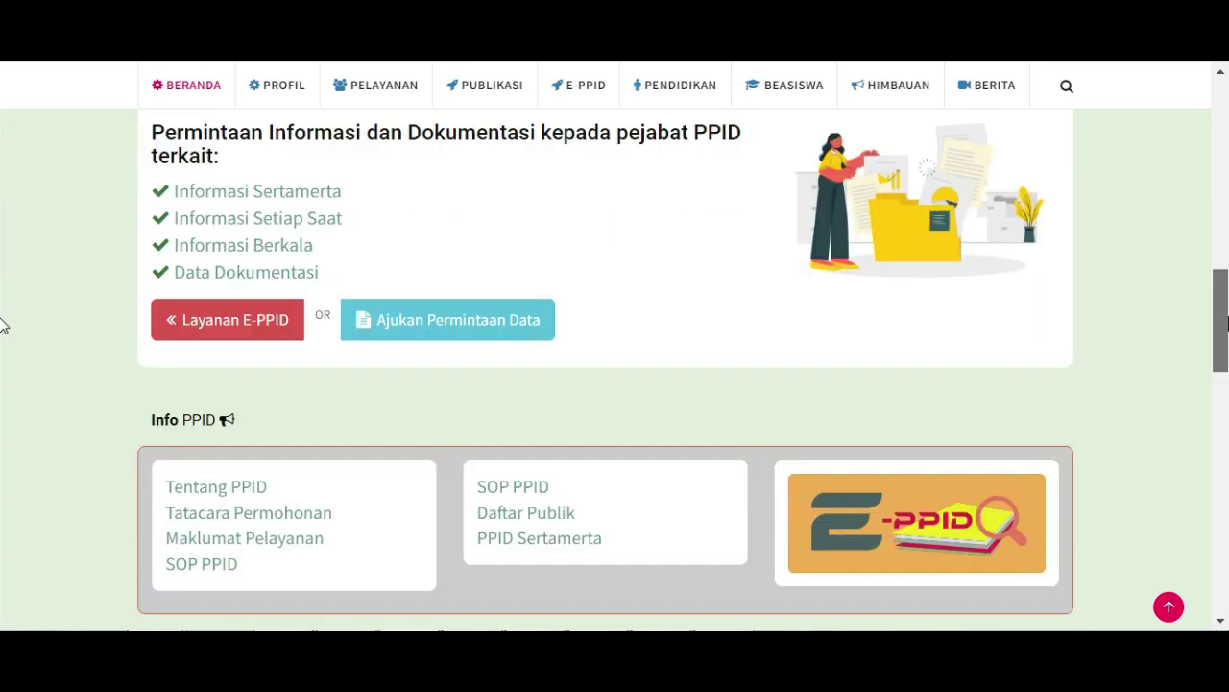
click(205, 325)
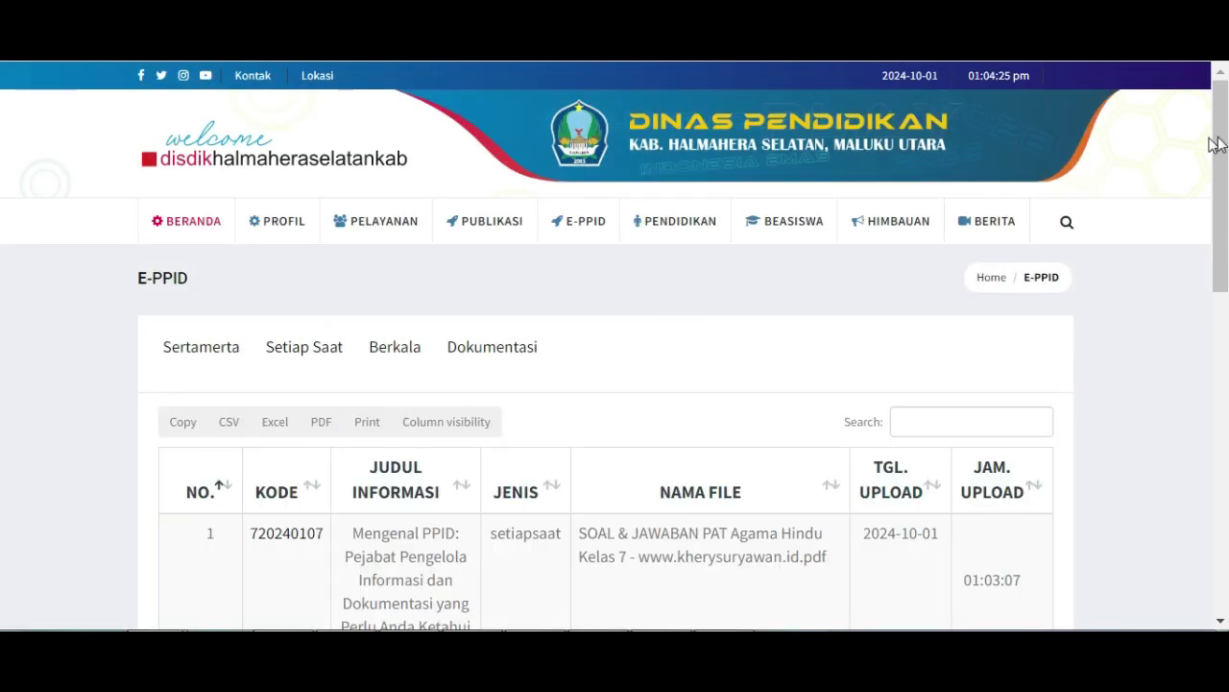
drag(1224, 139, 1225, 190)
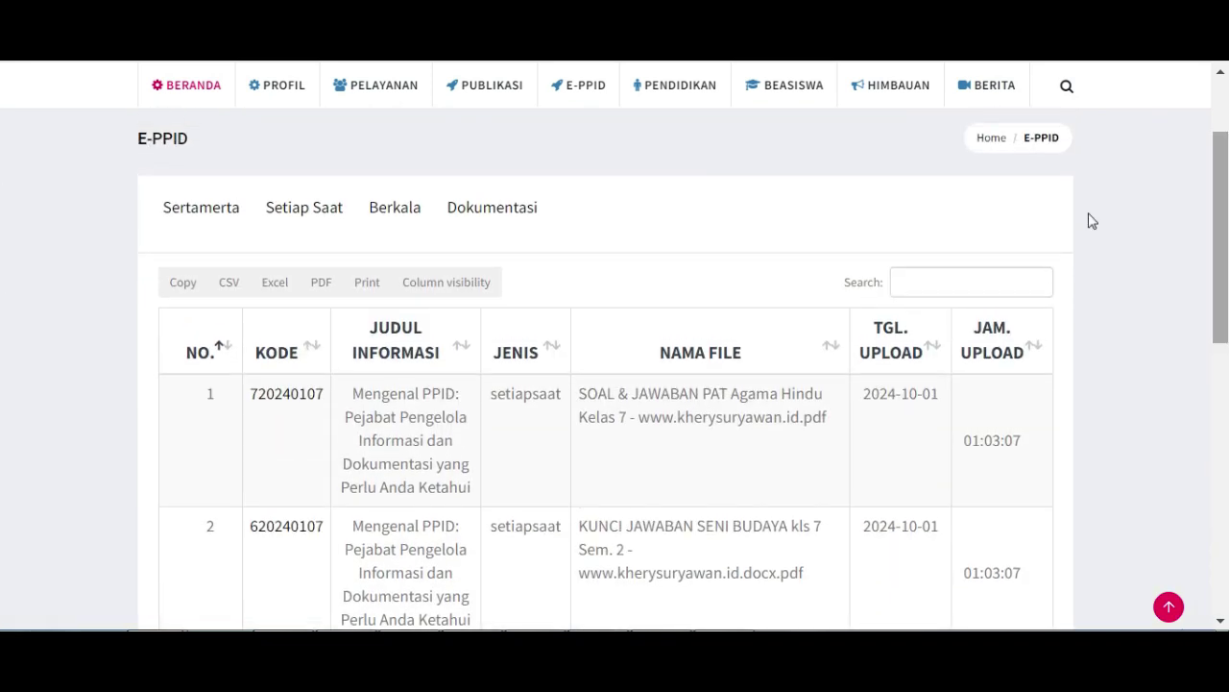
Step: Browse the public E-PPID documents by the Sertamerta and Setiap Saat categories
click(227, 215)
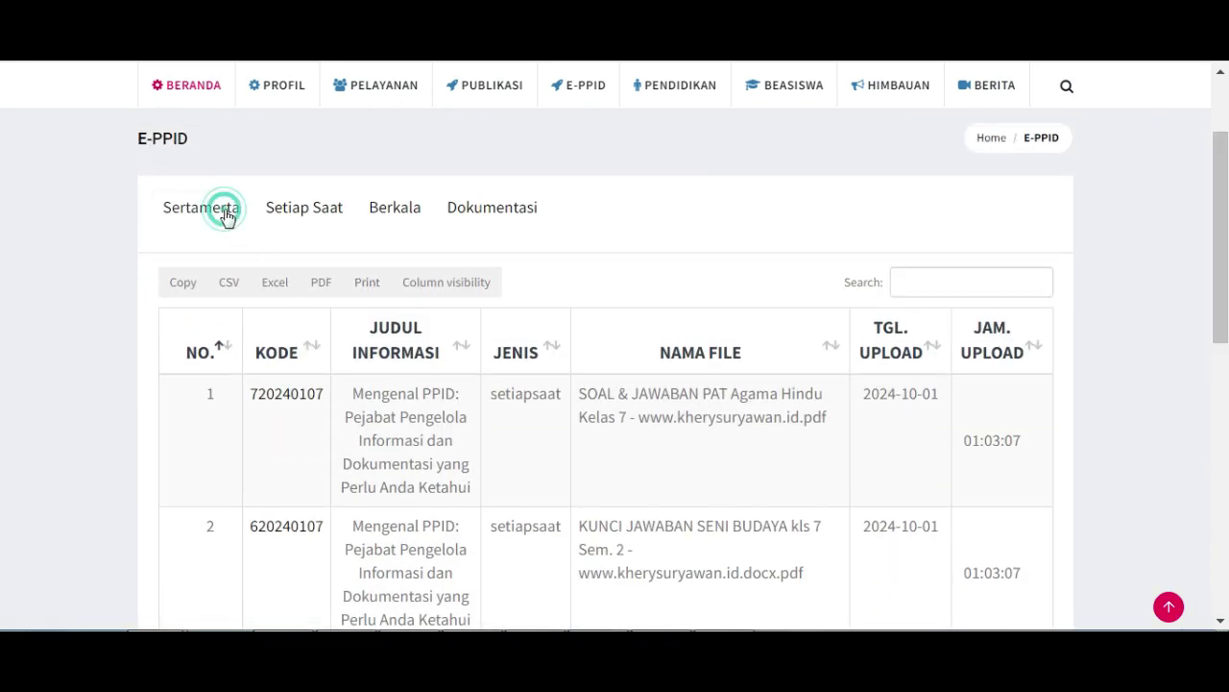
click(308, 214)
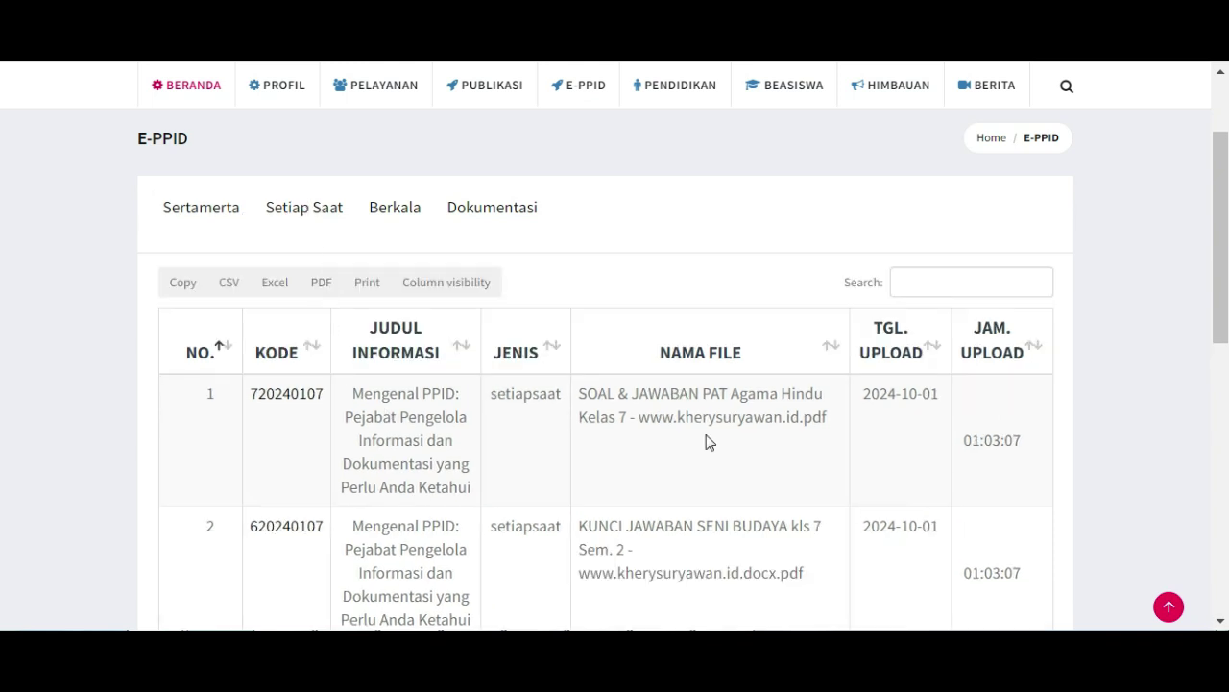
mouse_move(1222, 217)
mouse_down()
mouse_move(1225, 392)
mouse_move(1224, 241)
mouse_up()
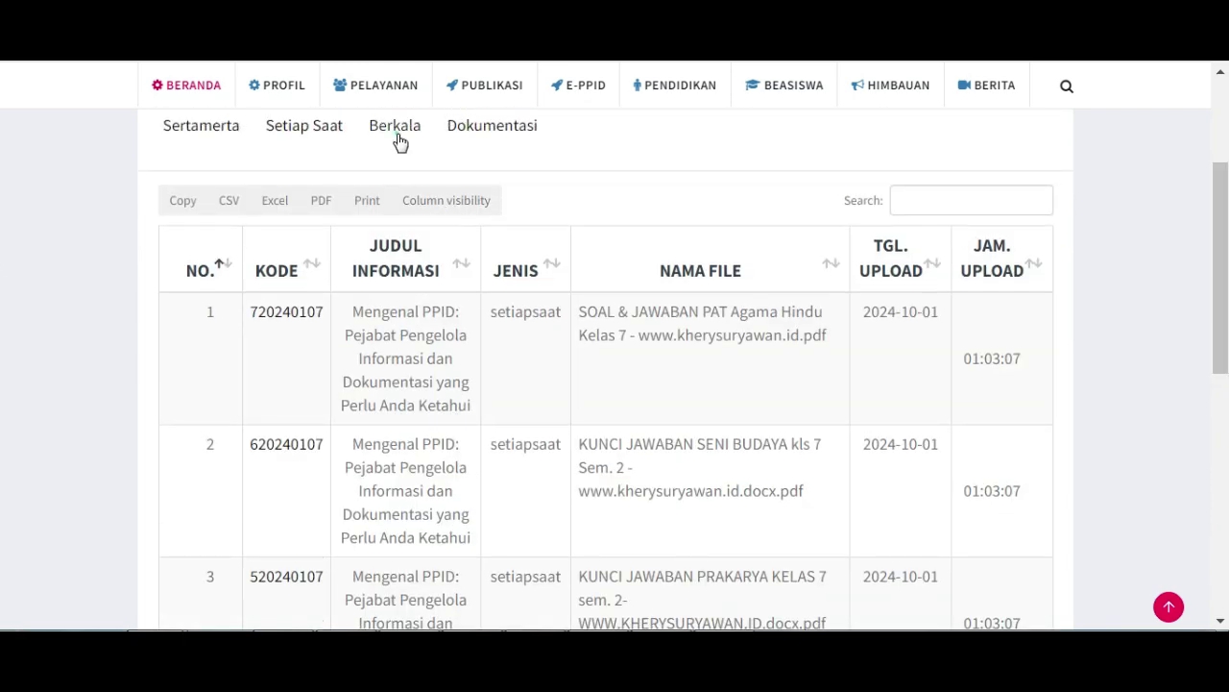
click(319, 132)
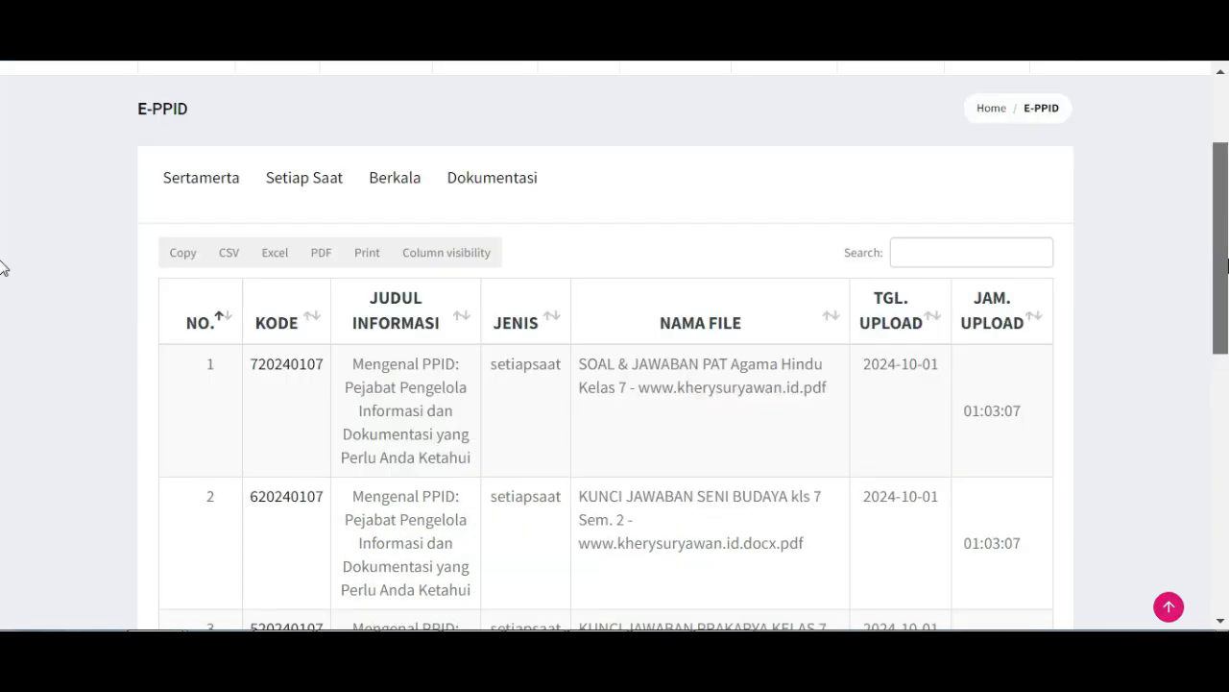
Step: Open the SOAL & JAWABAN PAT Agama Hindu Kelas 7 document from the Setiap Saat entries for reading
drag(1227, 265, 1226, 215)
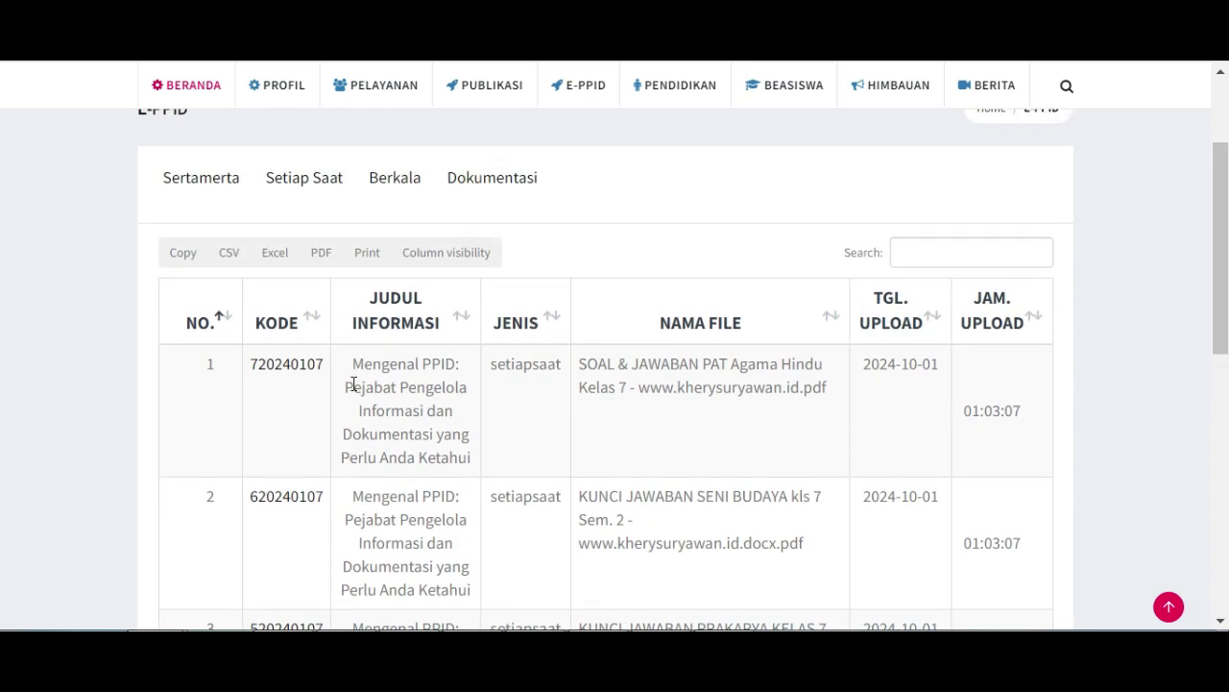
click(293, 376)
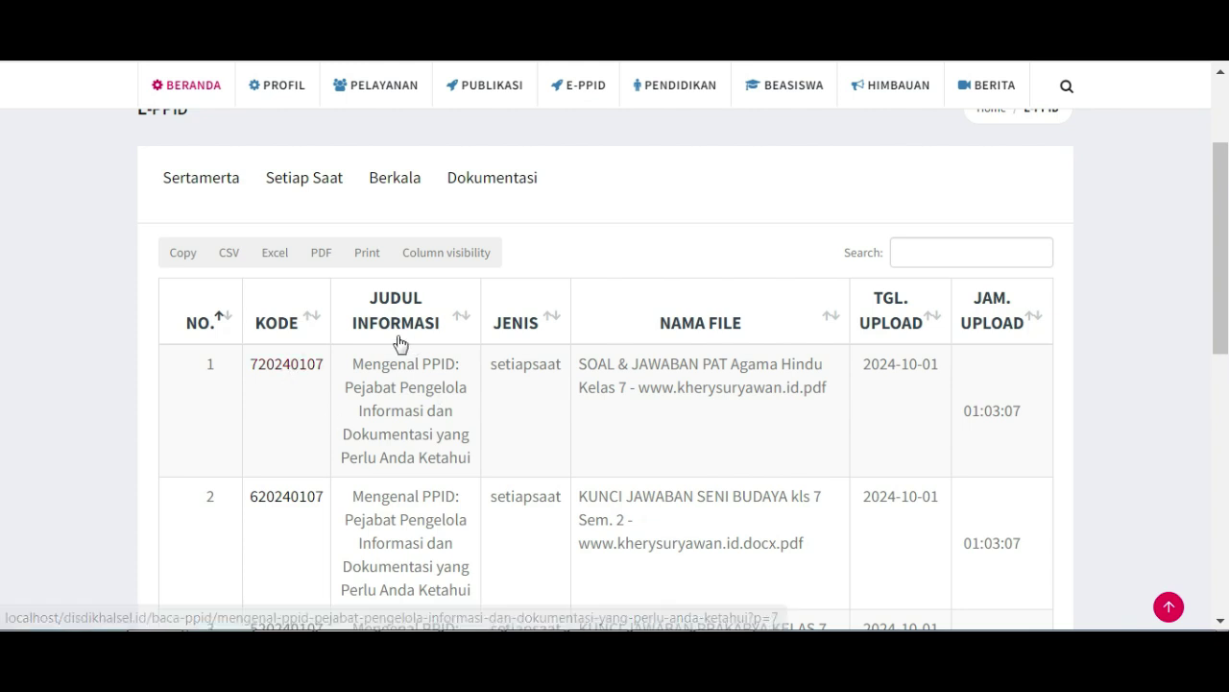
click(284, 371)
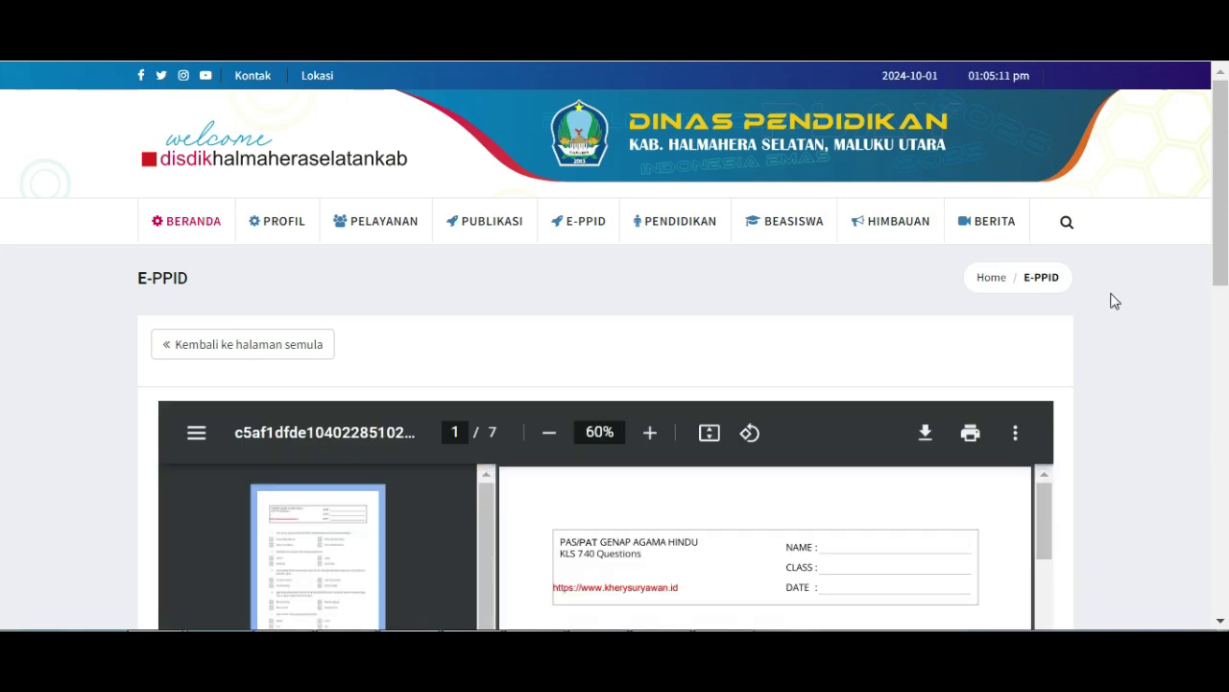
Step: Look through the opened Agama Hindu Kelas 7 PDF and return to the public E-PPID document list
scroll(1220, 245, down, 1)
scroll(1225, 245, down, 3)
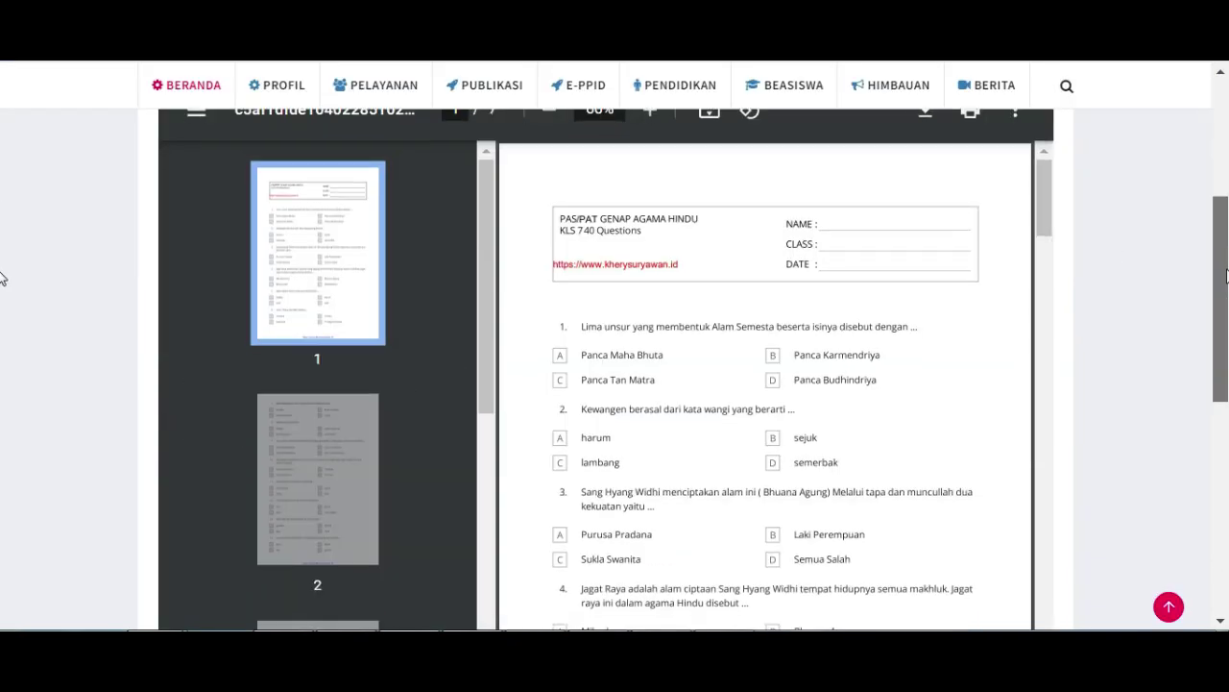
scroll(1226, 245, up, 1)
drag(1044, 298, 1182, 254)
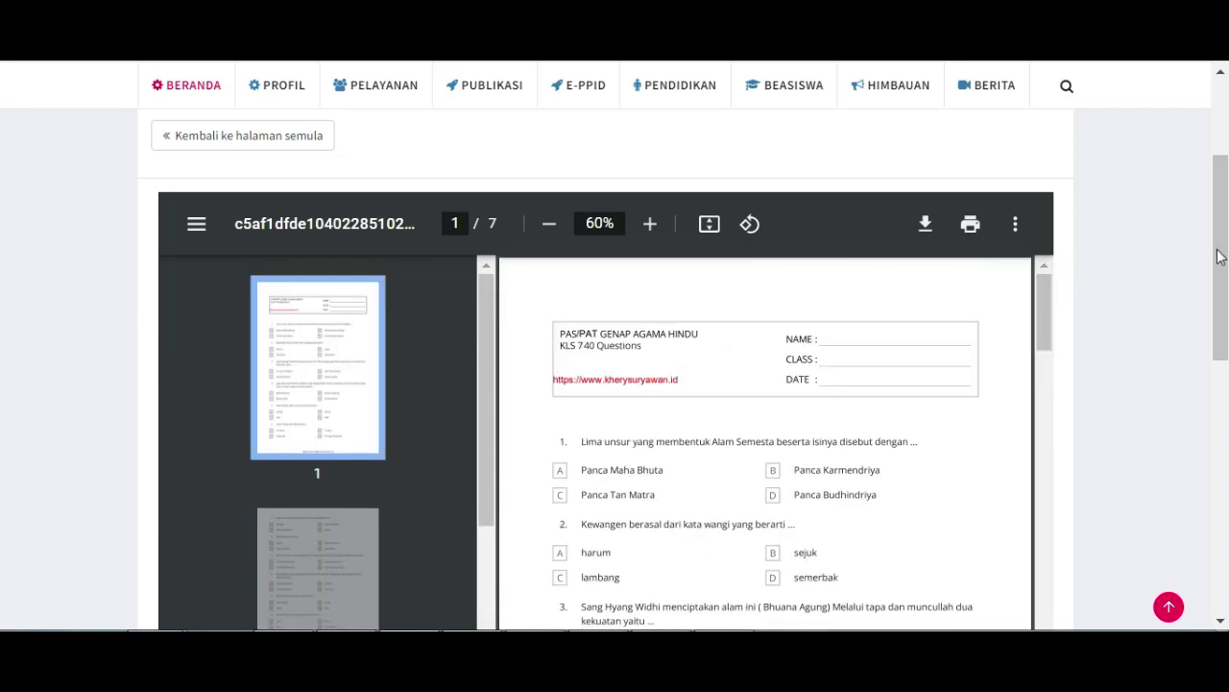
scroll(0, 423, up, 1)
scroll(0, 422, down, 3)
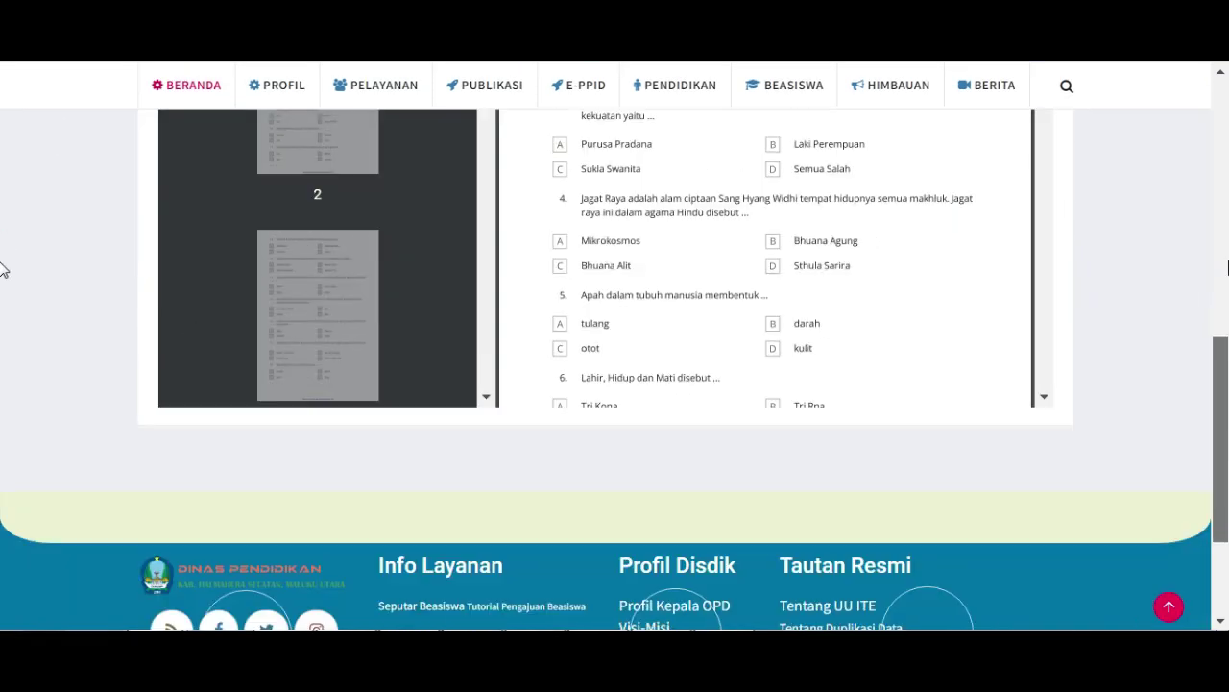
scroll(0, 259, up, 4)
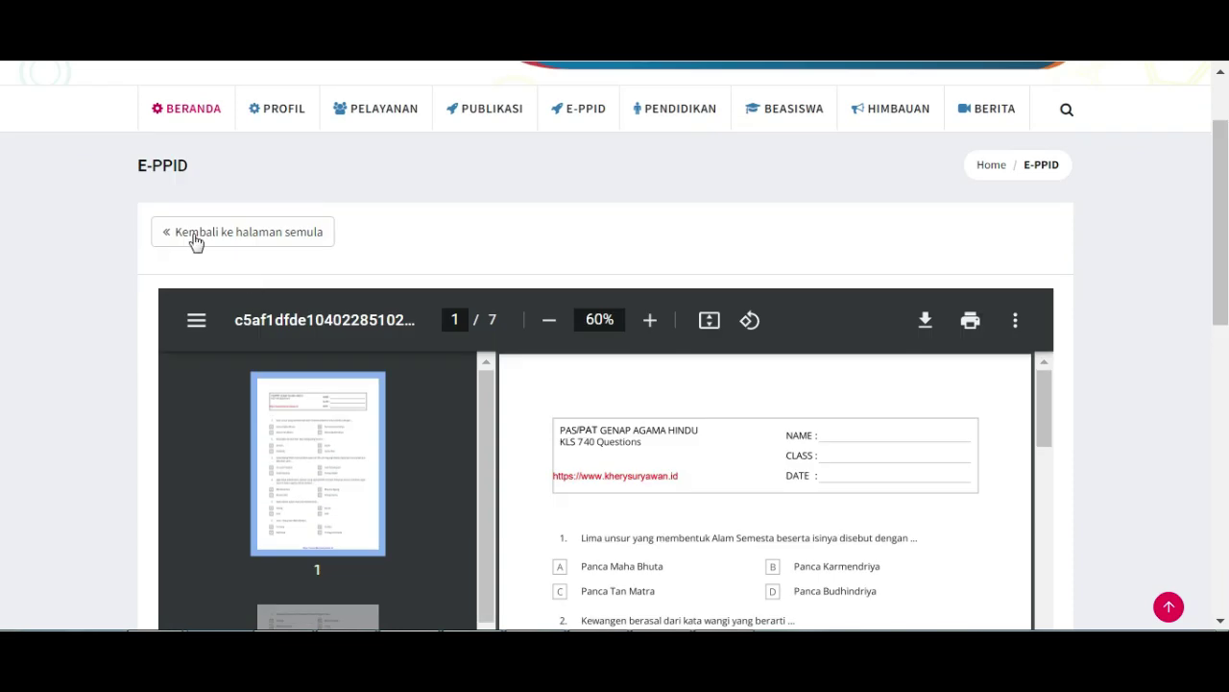
click(196, 242)
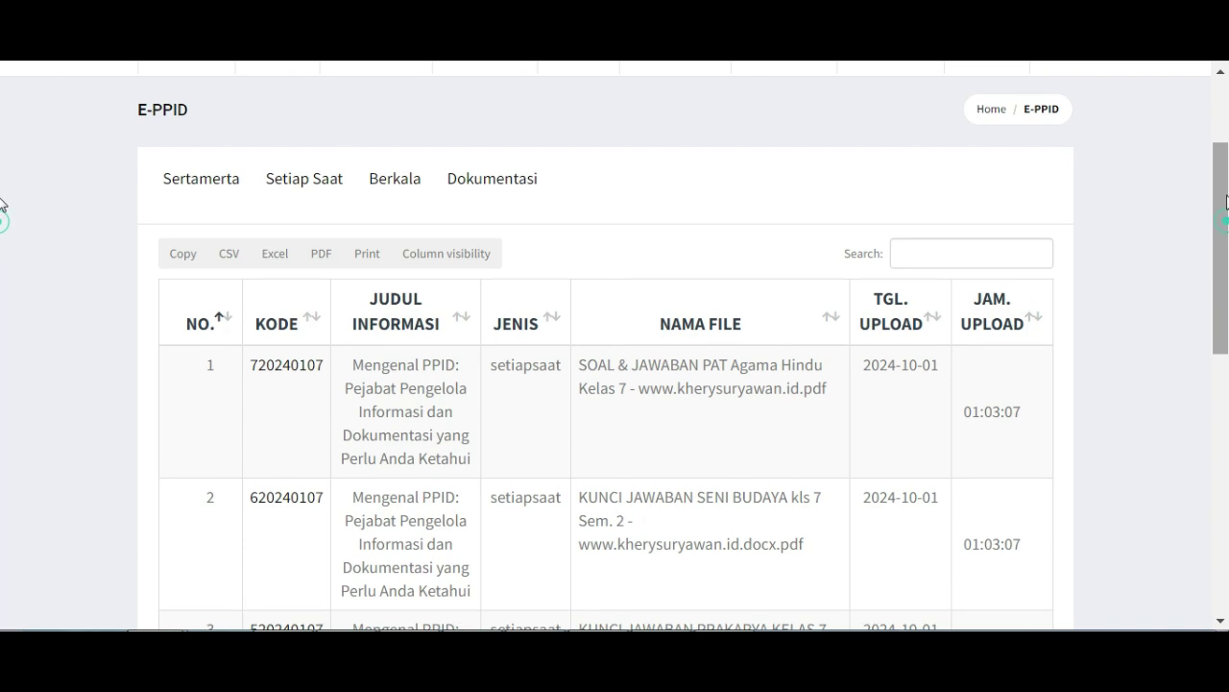
scroll(2, 221, up, 3)
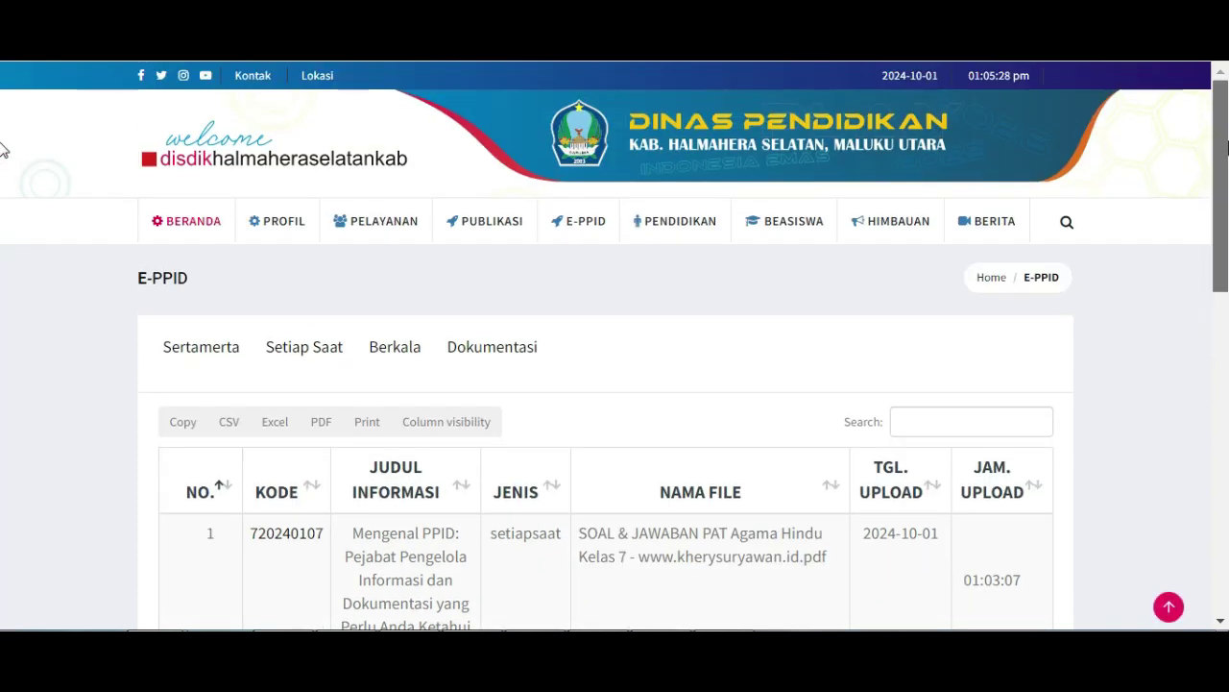
Step: Open the Tentang PPID article from the public E-PPID page, review it down to its Lampiran table, and return to Layanan Data
click(578, 229)
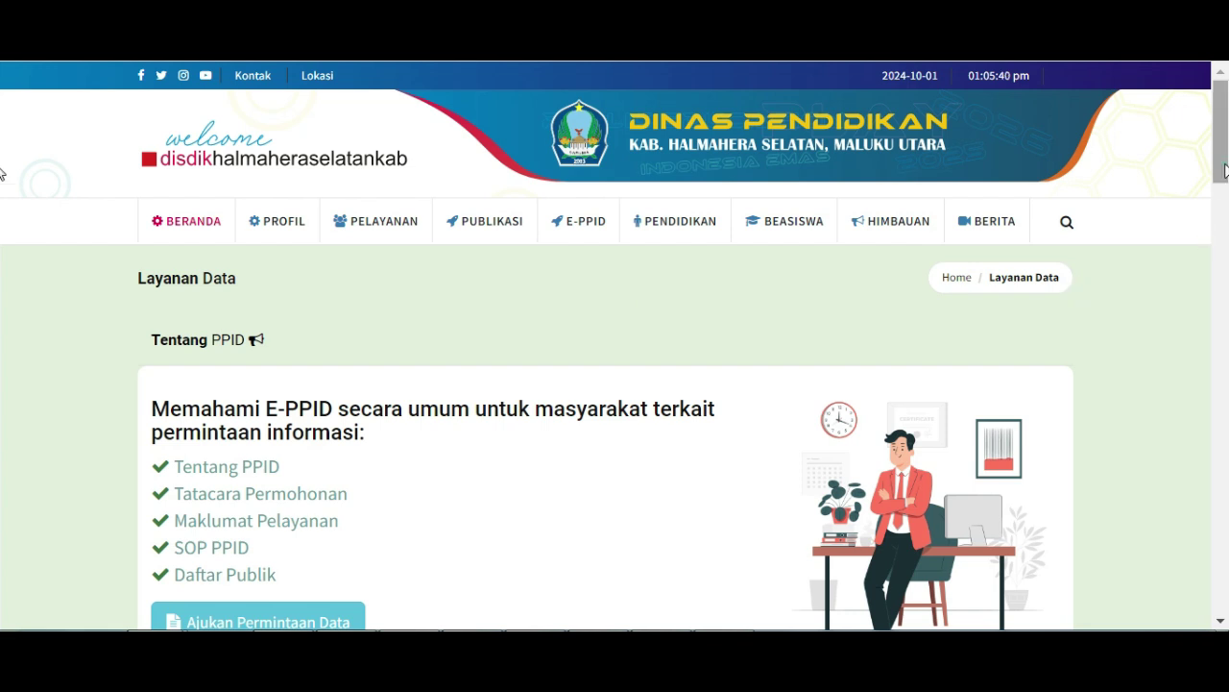
drag(1222, 178, 1225, 205)
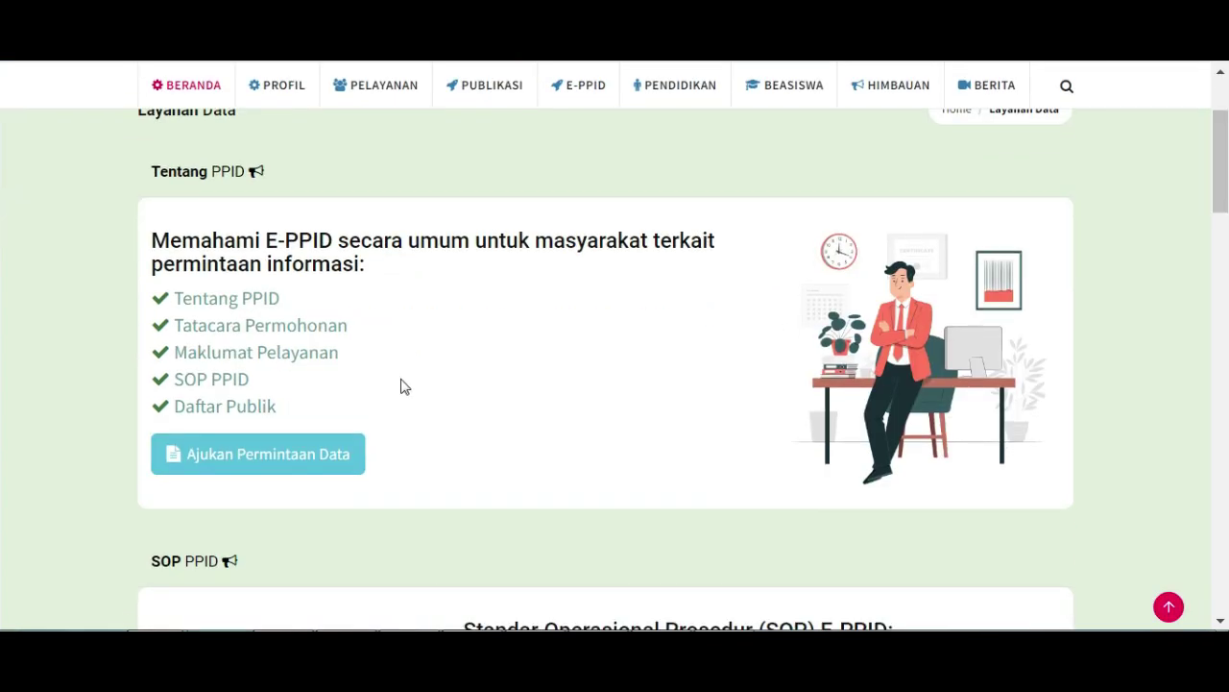
click(241, 304)
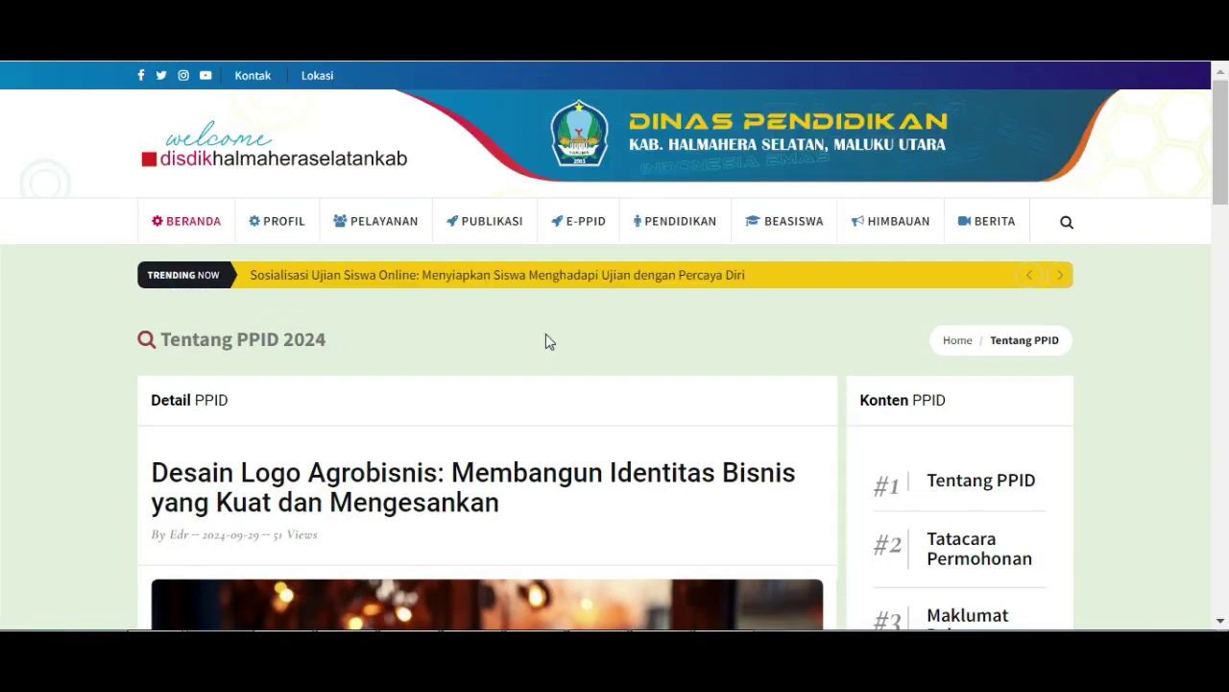
scroll(1222, 131, down, 1)
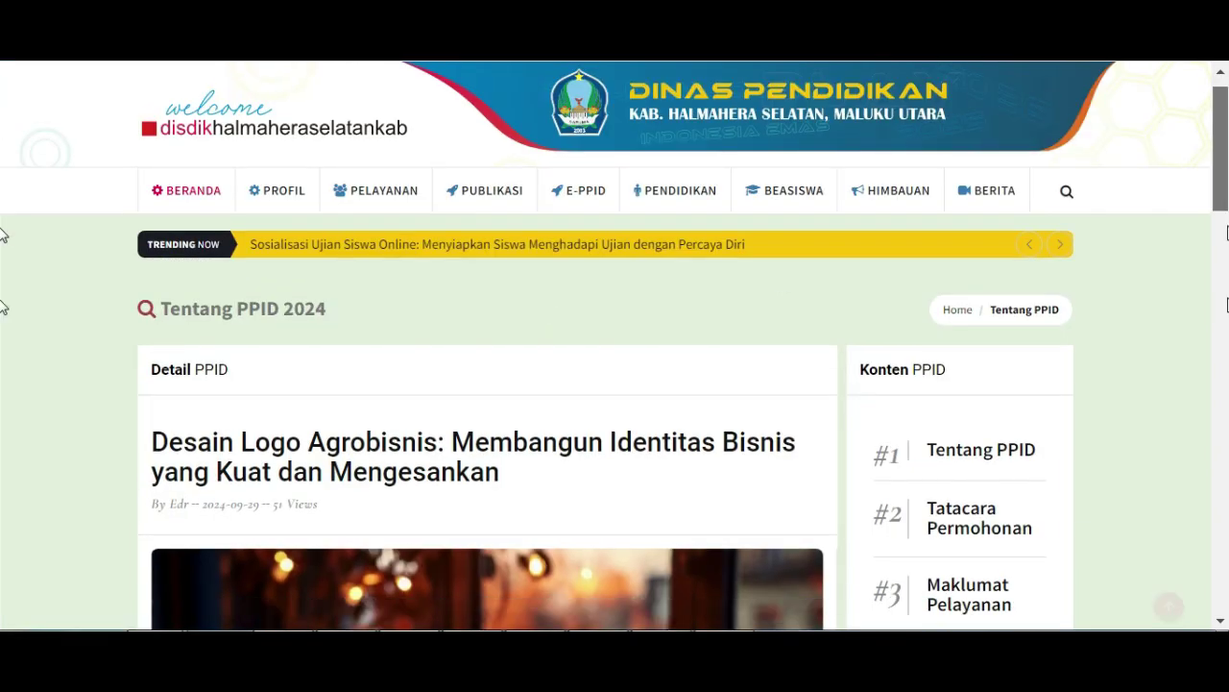
scroll(1226, 306, down, 5)
scroll(1227, 394, down, 3)
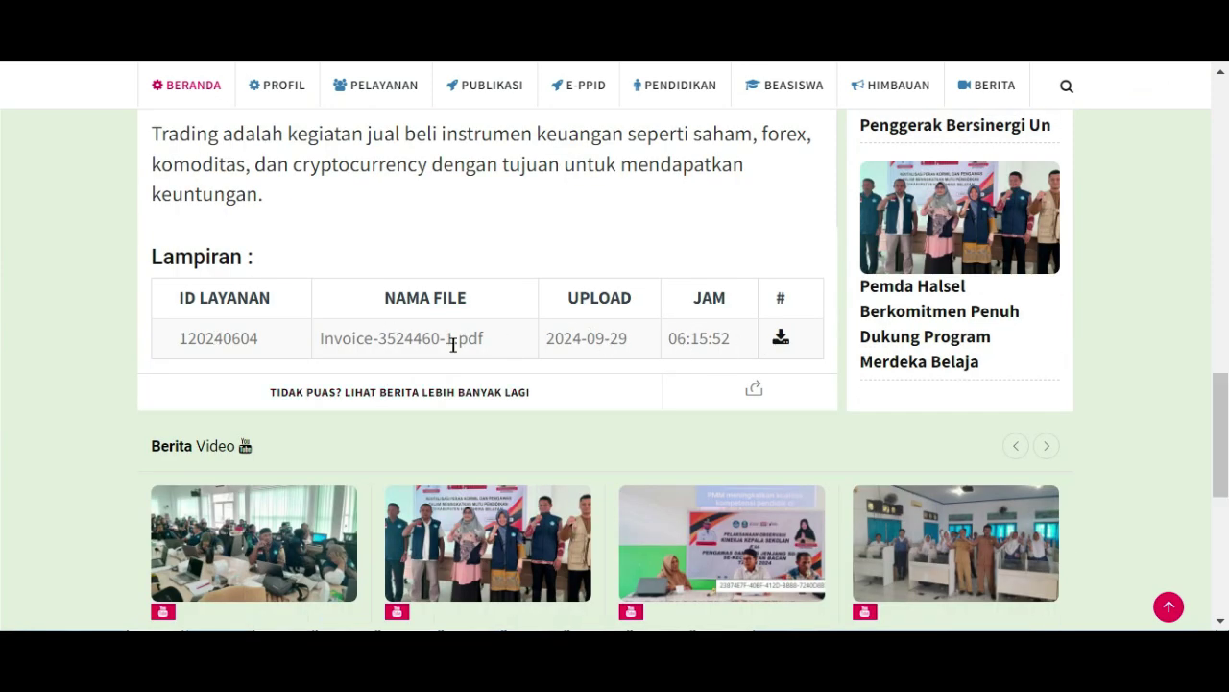
drag(1206, 418, 1227, 110)
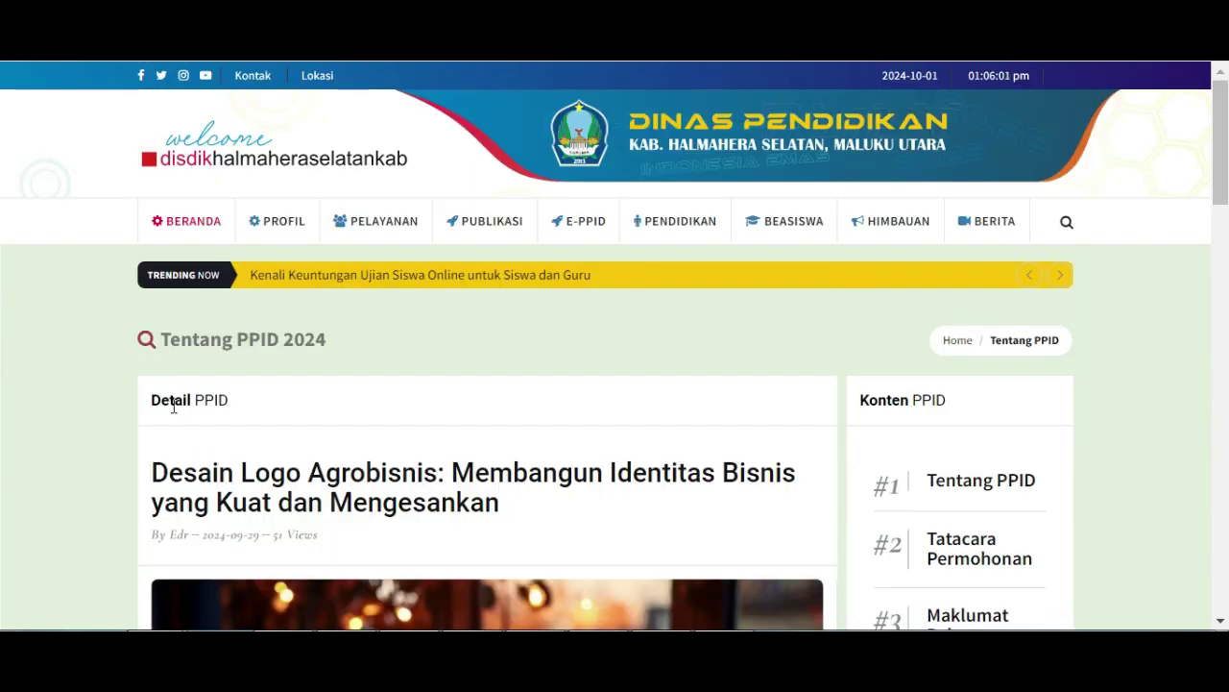
click(573, 234)
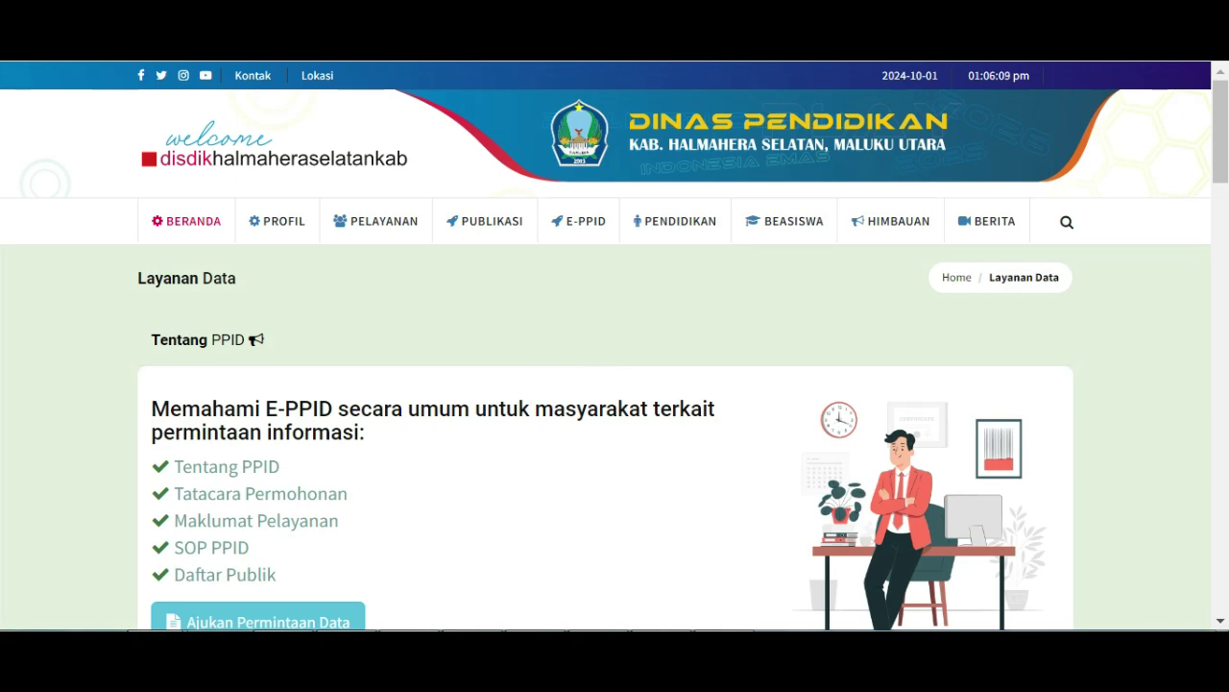
Step: Switch to MyPanel and go back from the Prakarya PDF preview to the E-PPID information list
click(240, 48)
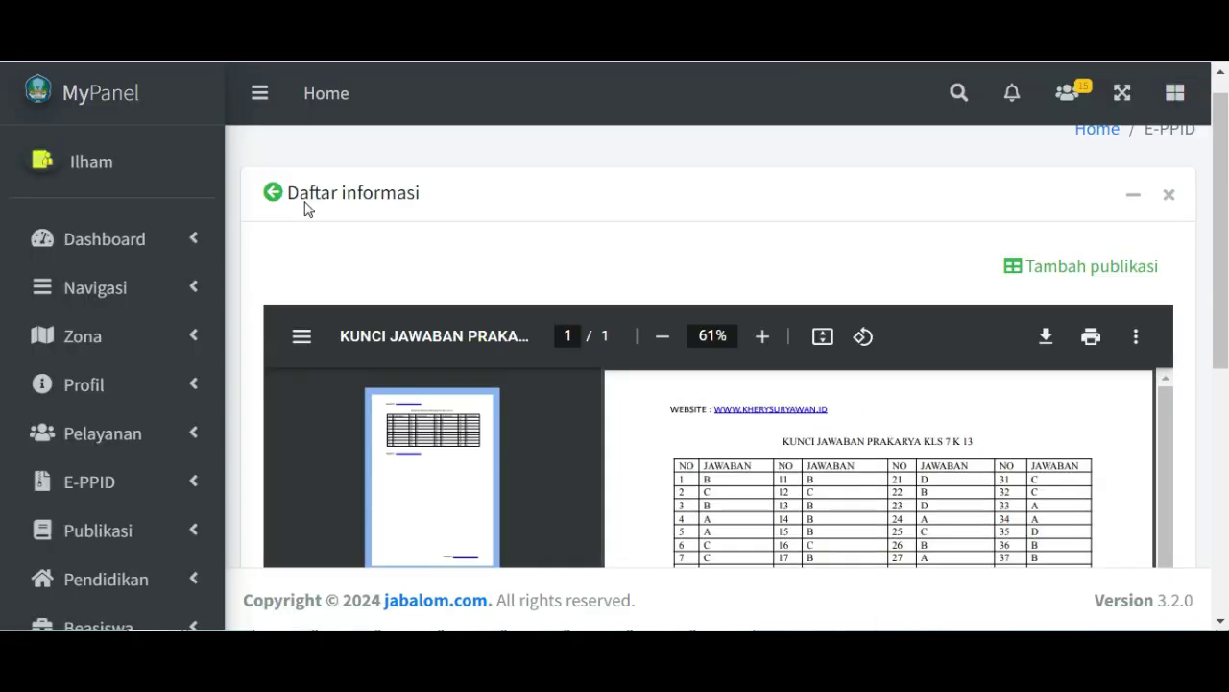
drag(1219, 267, 1226, 407)
scroll(1200, 285, up, 4)
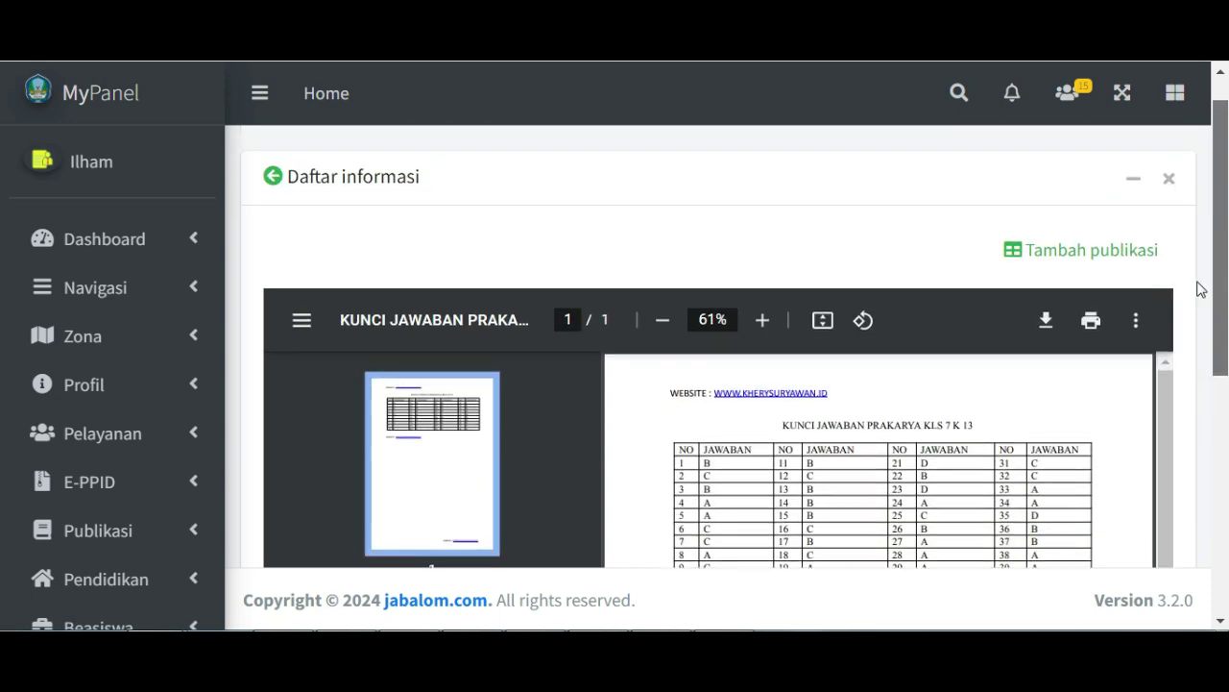
click(273, 176)
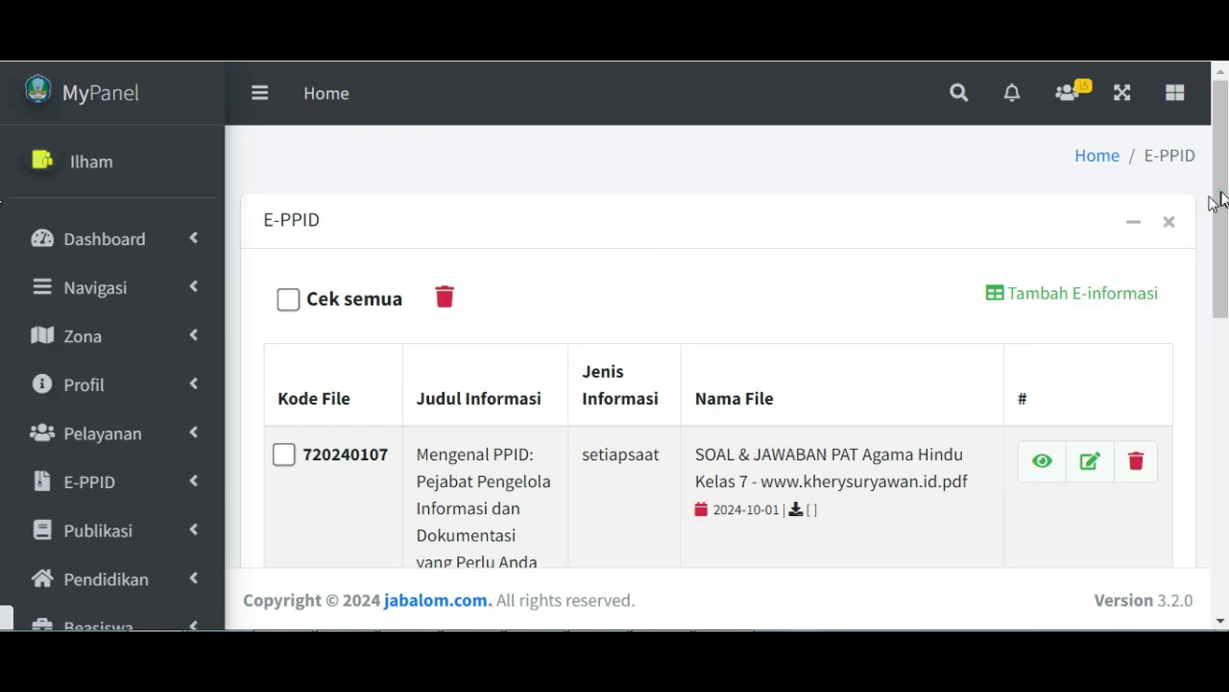
Step: Try selecting all E-PPID entries at once and clear the selection
drag(1217, 200, 1227, 161)
click(288, 231)
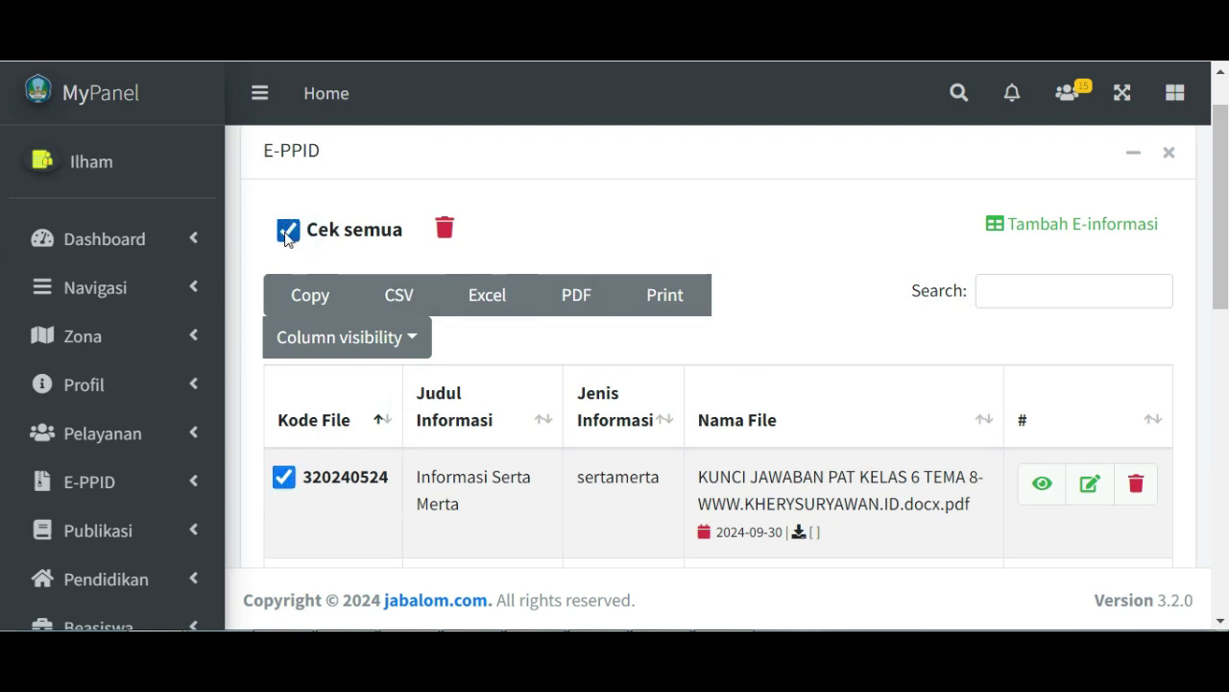
click(286, 238)
Step: Select only the sertamerta entry KUNCI JAWABAN PAT KELAS 6 TEMA 8 and delete it with the bulk delete, checking the remaining list
drag(1221, 238, 1227, 285)
click(284, 348)
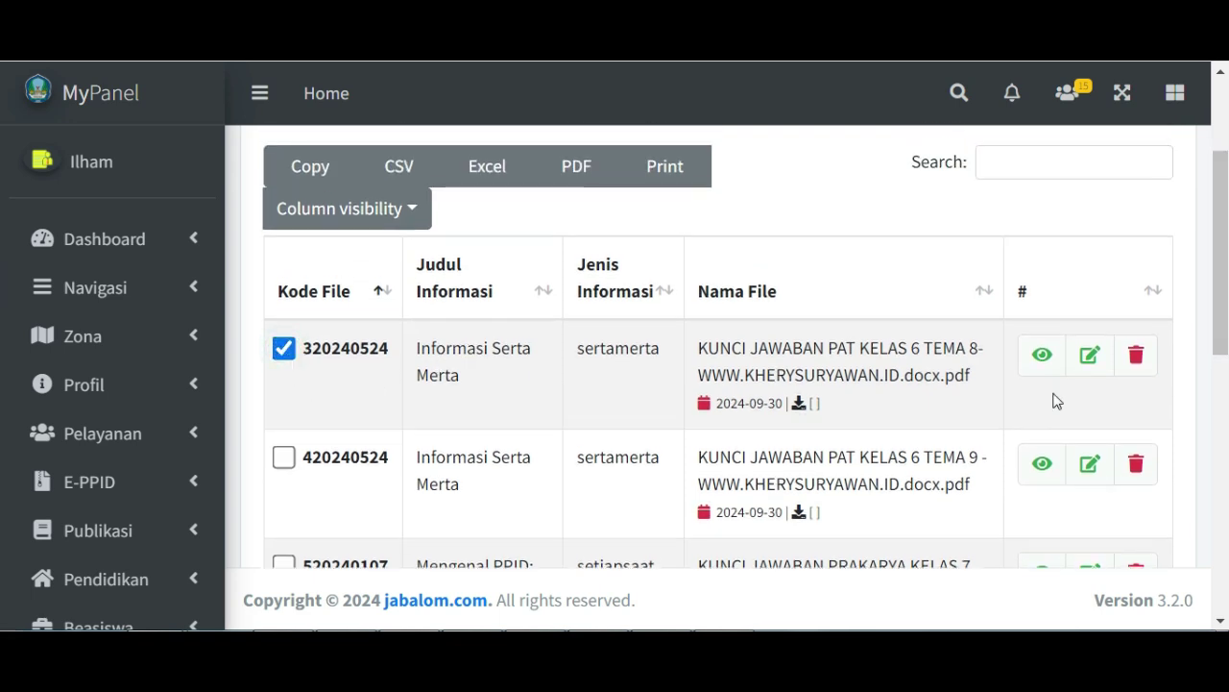
drag(1220, 346, 1220, 319)
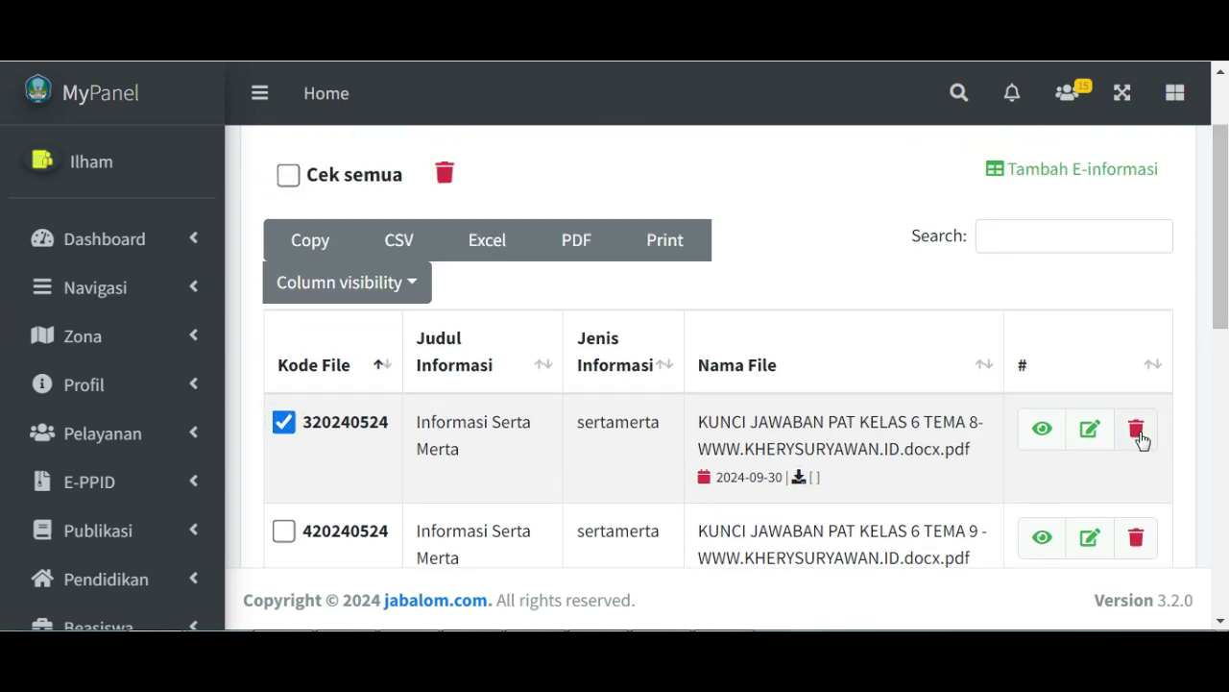
click(442, 175)
click(444, 174)
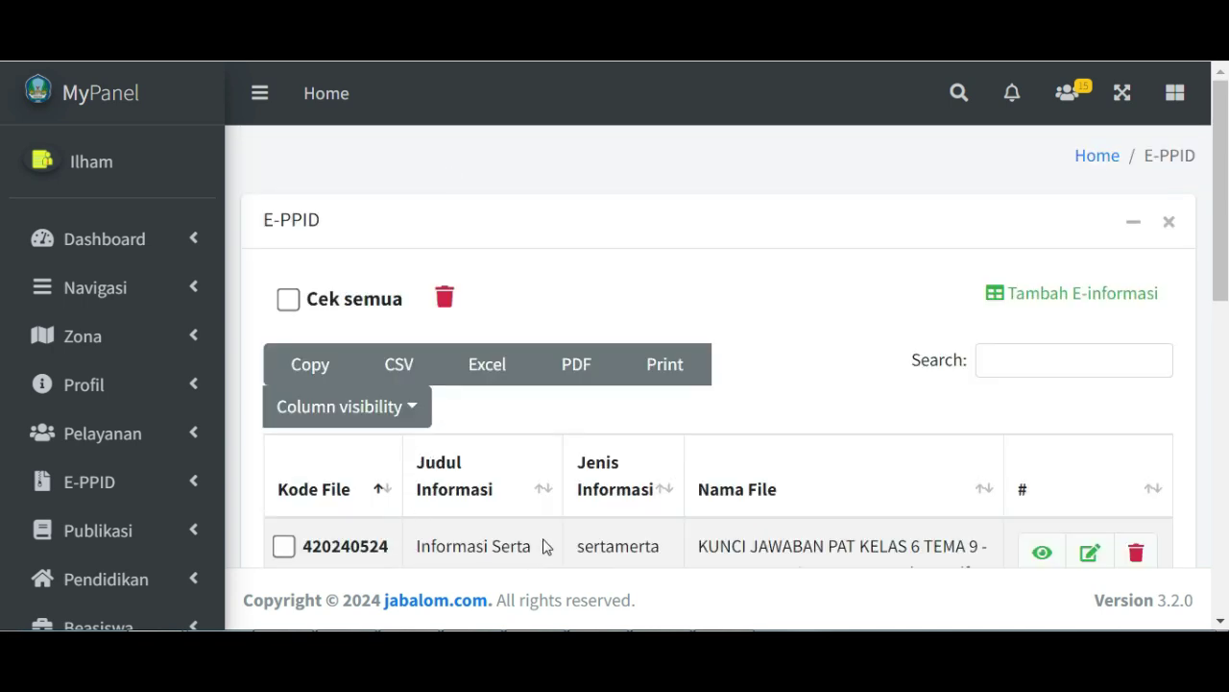
drag(1227, 228, 1228, 293)
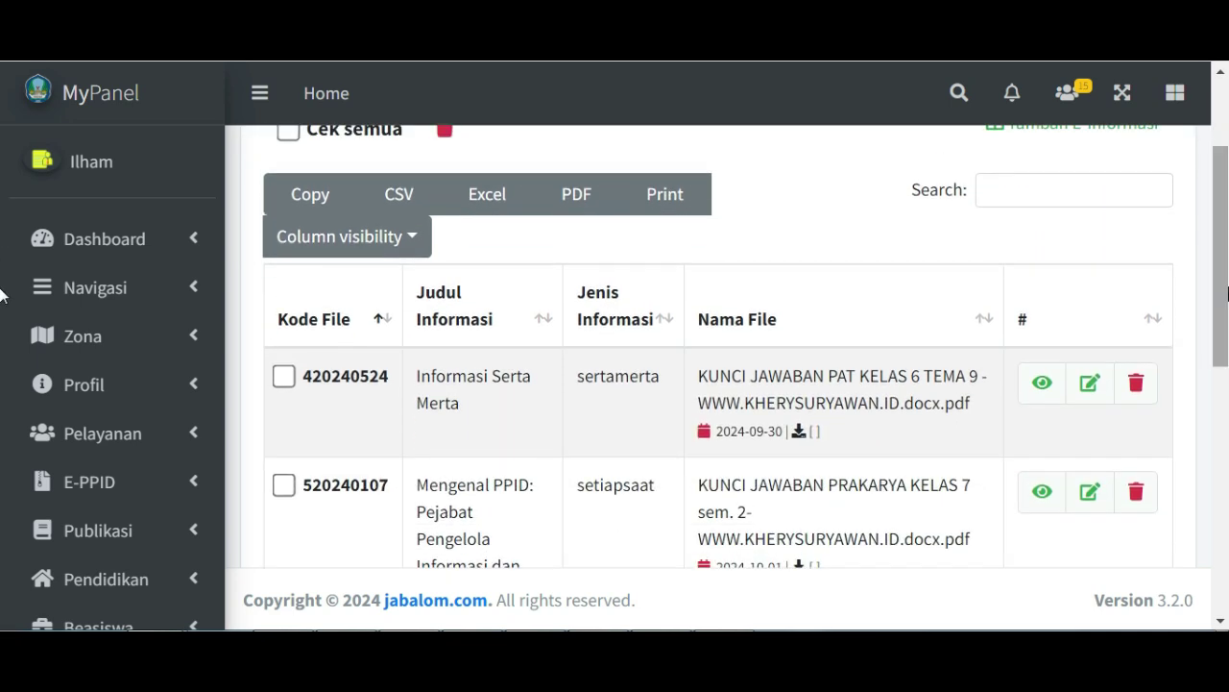